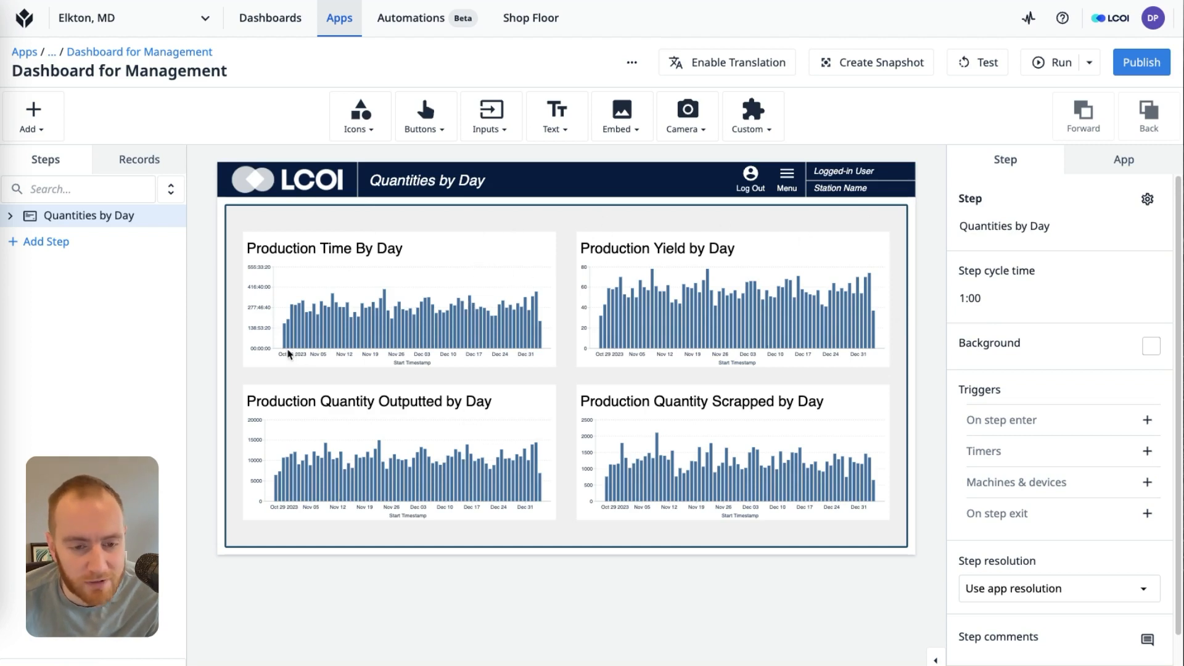
Move all four production charts down together to leave room above them inside the frame
{"action": "left_click", "coordinate": [674, 266]}
{"action": "left_click", "coordinate": [529, 275], "text": "shift"}
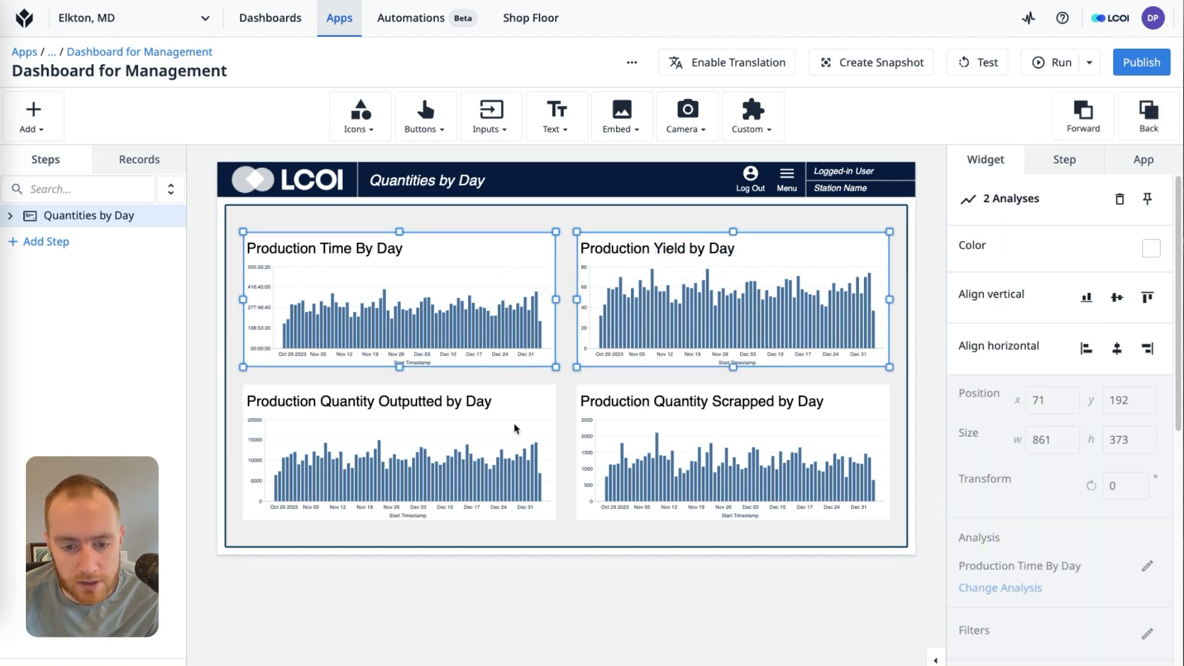
{"action": "left_click", "coordinate": [514, 424], "text": "shift"}
{"action": "left_click_drag", "start_coordinate": [757, 412], "coordinate": [757, 425]}
{"action": "left_click", "coordinate": [928, 367]}
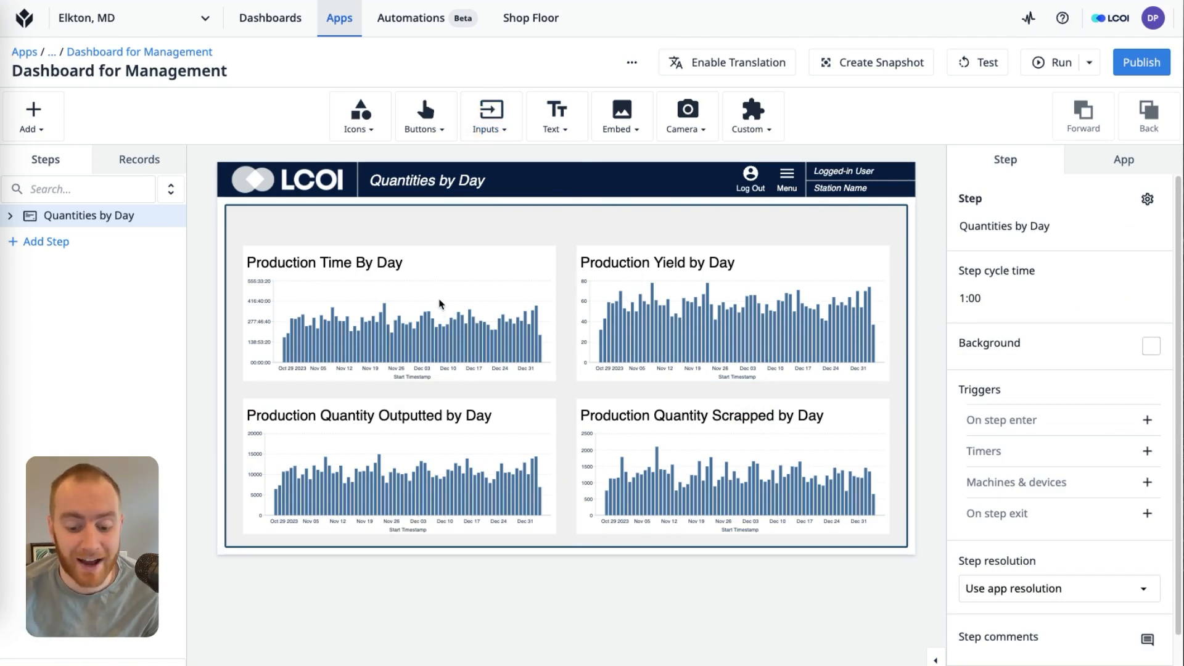
Add a single select dropdown above the Production Yield by Day chart and link it to the Filter Date Range variable
{"action": "left_click", "coordinate": [490, 118]}
{"action": "left_click", "coordinate": [524, 368]}
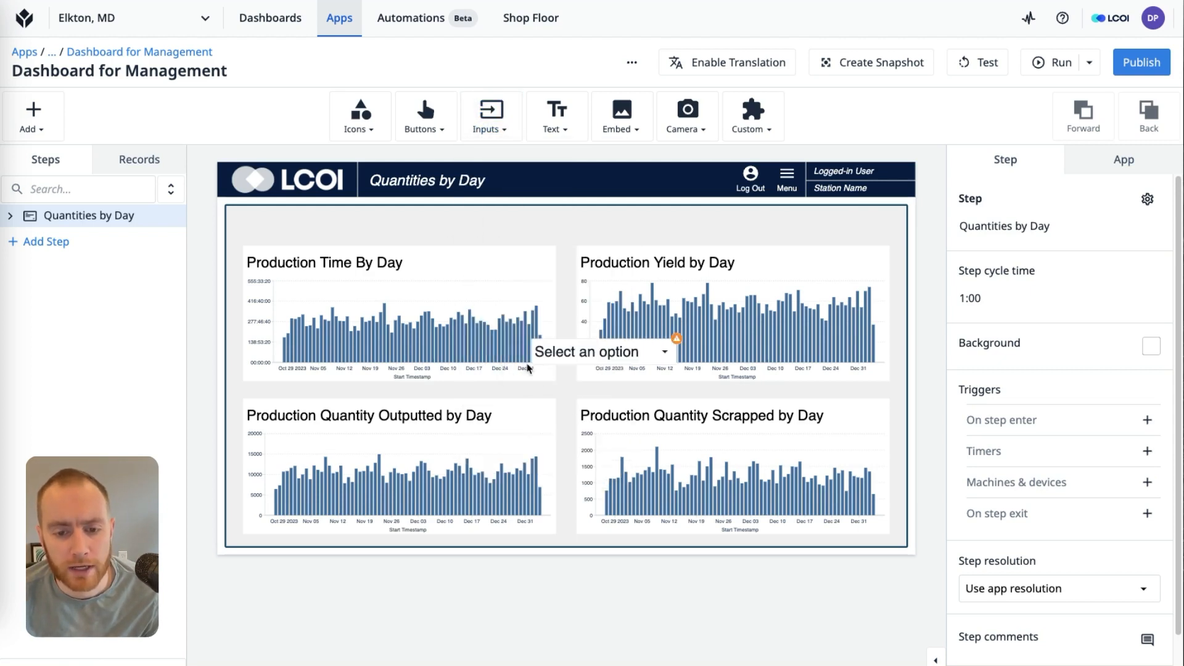
{"action": "left_click_drag", "start_coordinate": [603, 352], "coordinate": [817, 225]}
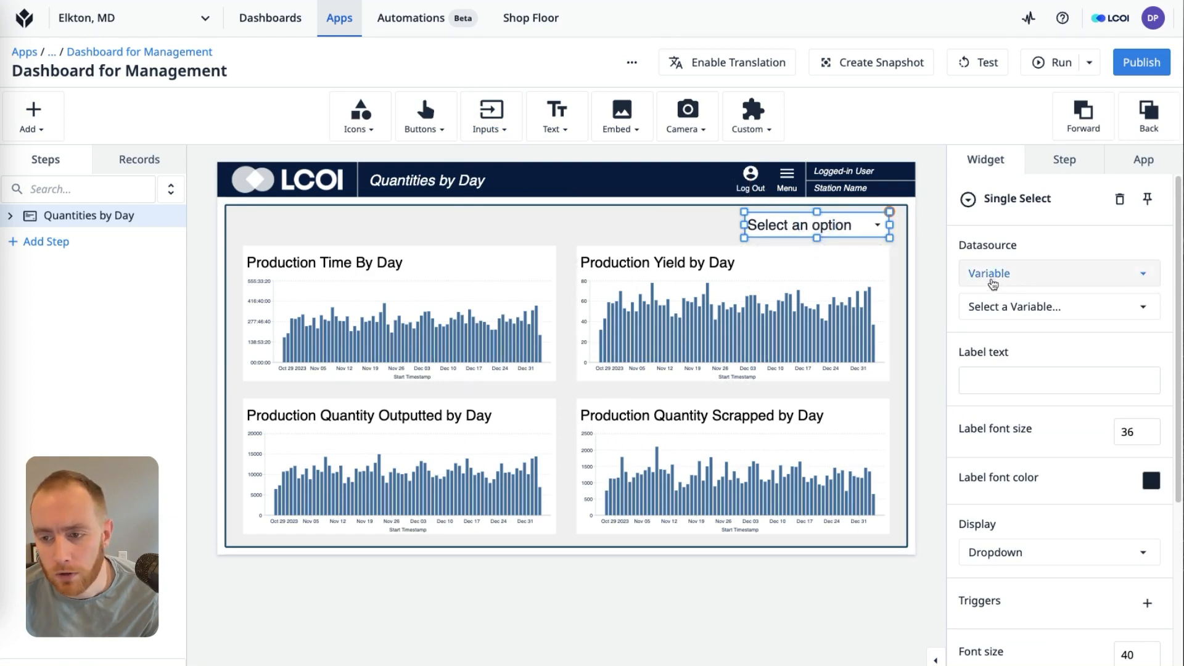
{"action": "left_click", "coordinate": [999, 306]}
{"action": "left_click", "coordinate": [994, 384]}
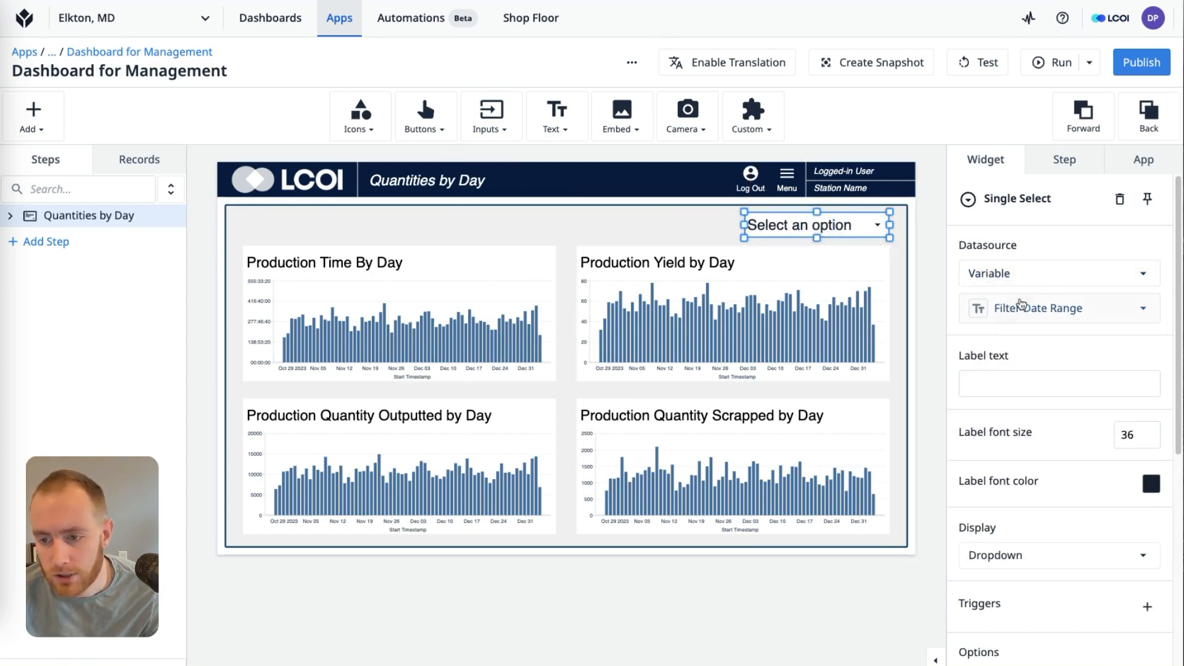
{"action": "left_click", "coordinate": [911, 227]}
Add a right-aligned text label reading "Filter Date:" directly beside the single select dropdown
{"action": "left_click", "coordinate": [556, 114]}
{"action": "left_click", "coordinate": [563, 177]}
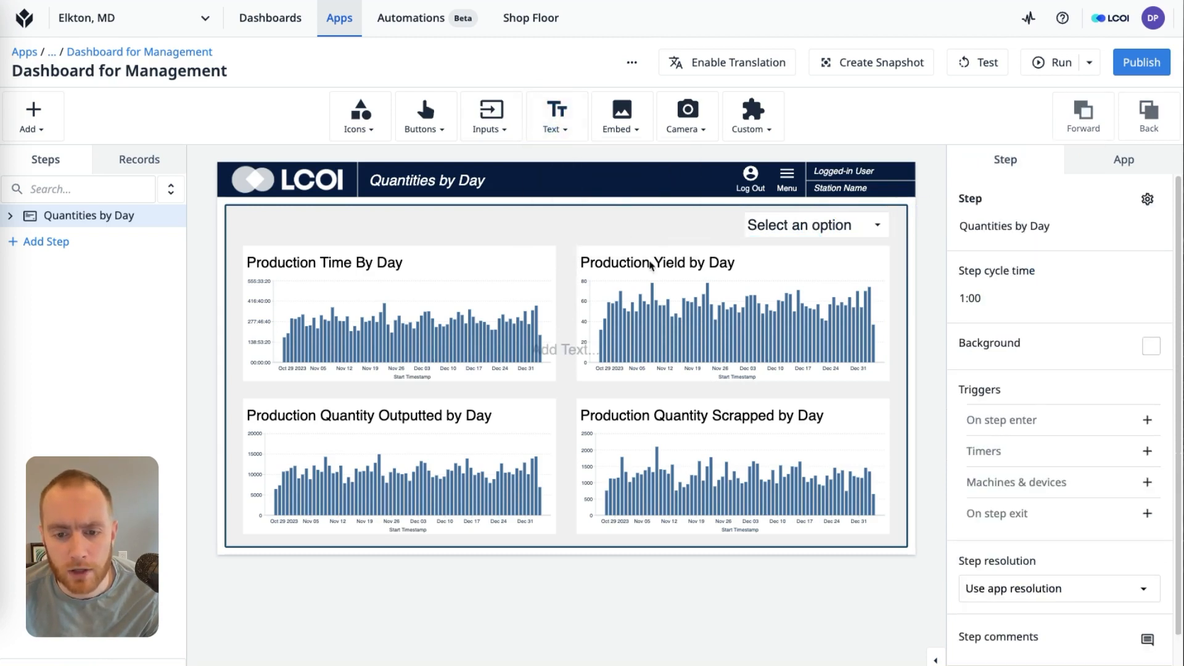
{"action": "left_click_drag", "start_coordinate": [566, 346], "coordinate": [638, 222]}
{"action": "left_click", "coordinate": [1146, 422]}
{"action": "left_click", "coordinate": [1050, 311]}
{"action": "type", "text": "Filter Date:"}
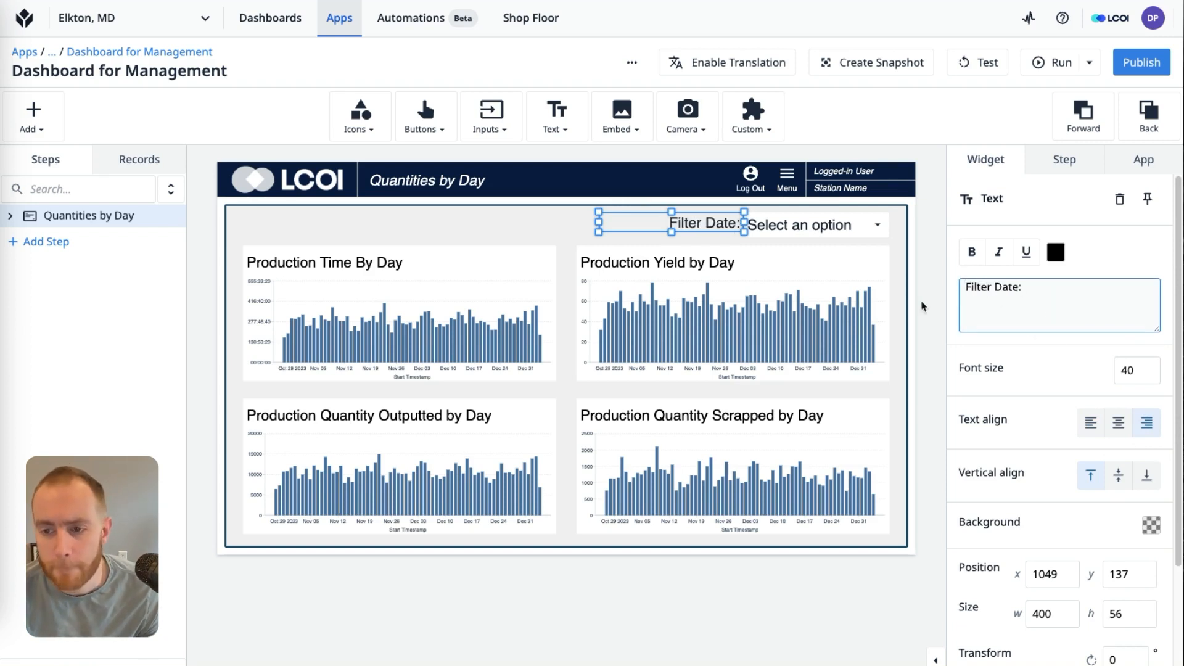
{"action": "left_click", "coordinate": [923, 305]}
Give the single select dropdown the static options Past 7 Days, Past 14 Days and Past 30 Days
{"action": "left_click", "coordinate": [856, 223]}
{"action": "scroll", "coordinate": [1091, 466], "scroll_direction": "down", "scroll_amount": 3}
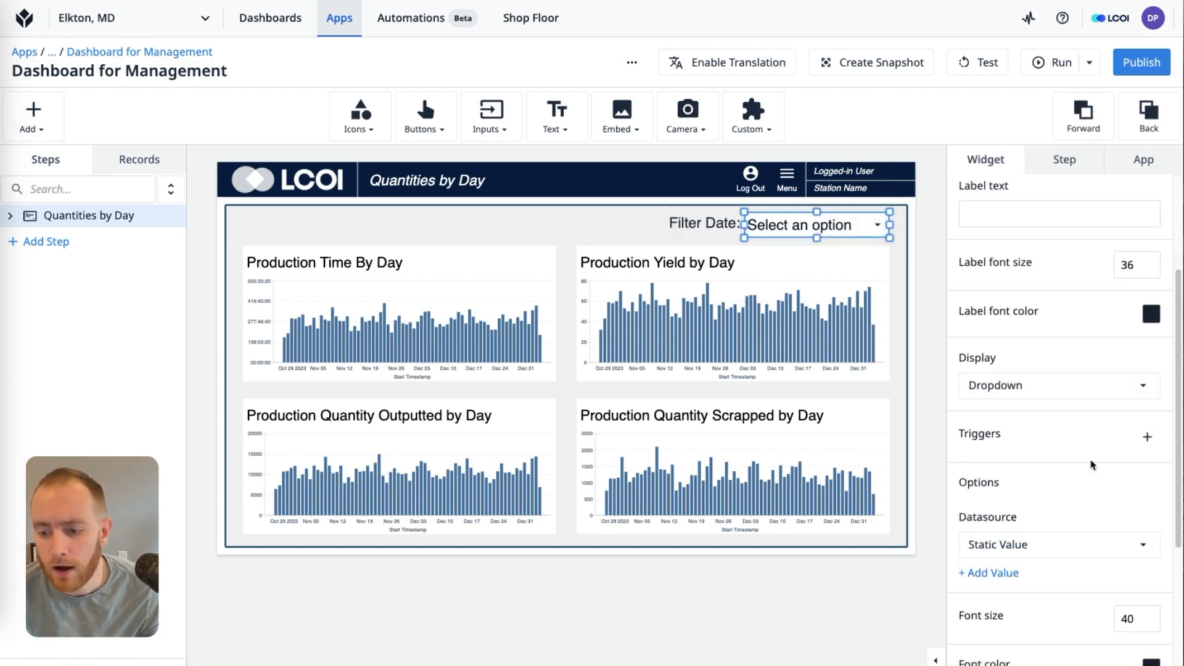
{"action": "left_click", "coordinate": [1012, 571]}
{"action": "type", "text": "P"}
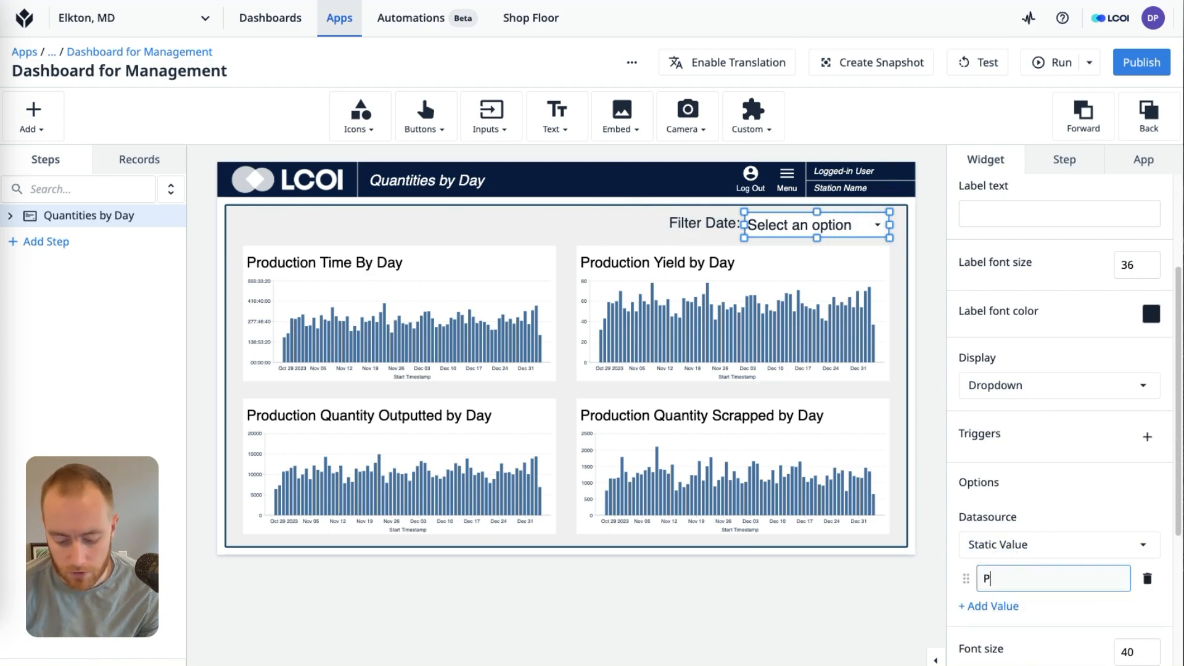
{"action": "type", "text": "ast 7 Days"}
{"action": "left_click", "coordinate": [992, 606]}
{"action": "type", "text": "Past 14 Days"}
{"action": "left_click", "coordinate": [1011, 639]}
{"action": "type", "text": "Pa"}
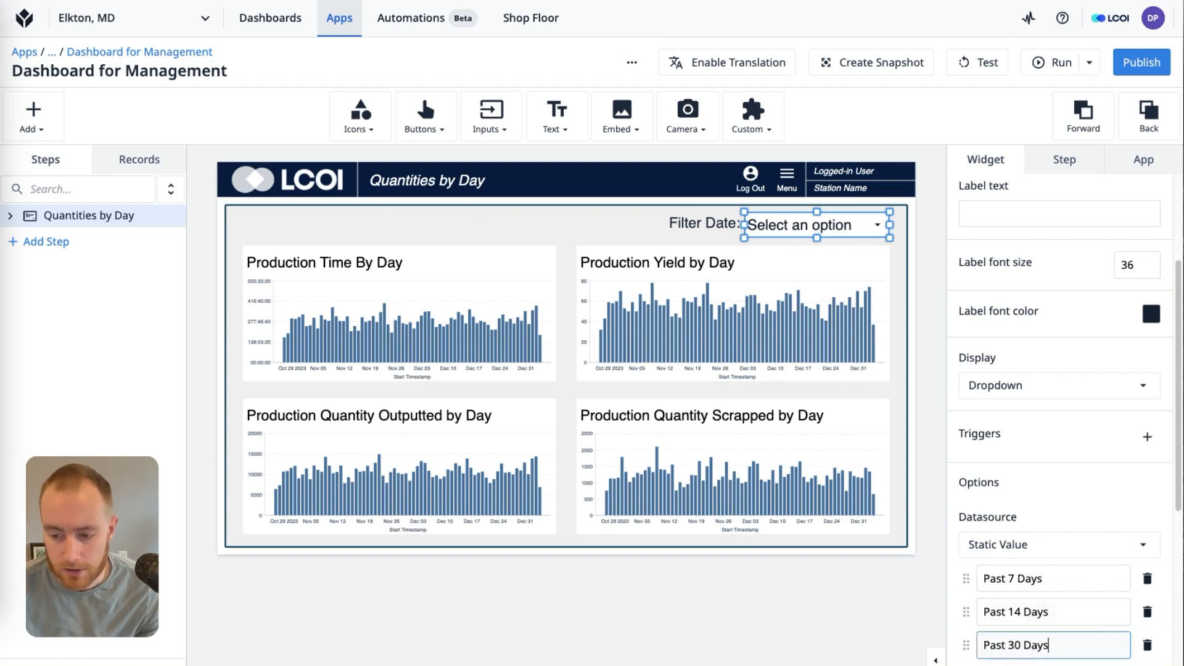
{"action": "left_click", "coordinate": [1035, 522]}
{"action": "left_click", "coordinate": [941, 591]}
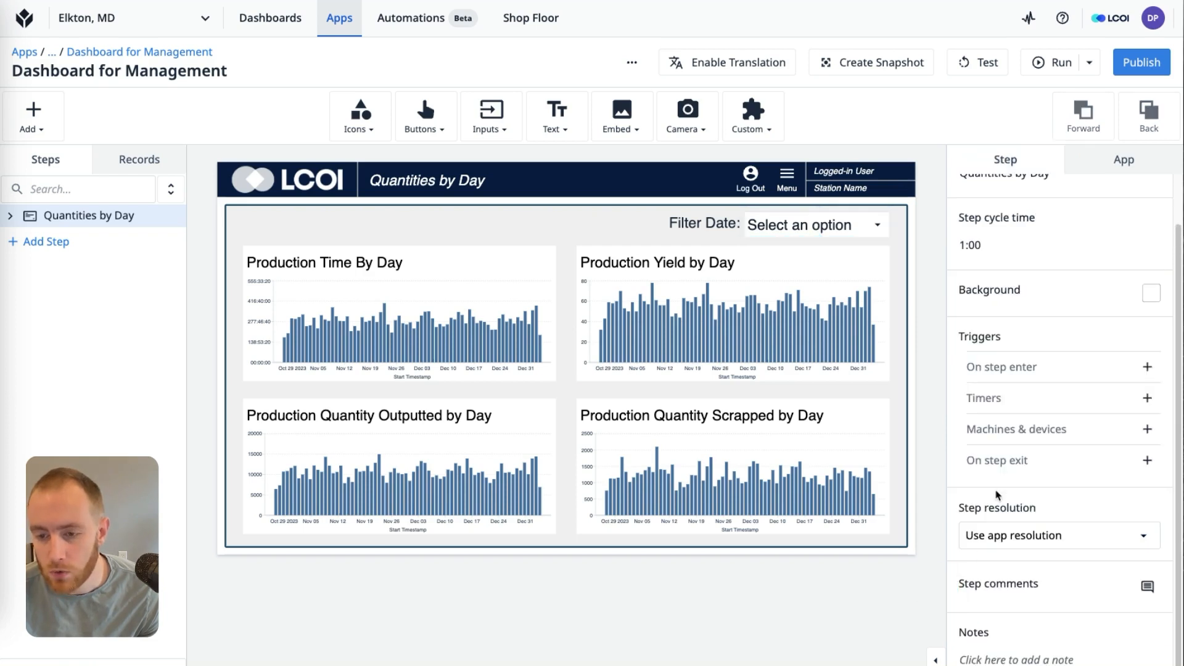
{"action": "left_click", "coordinate": [876, 217]}
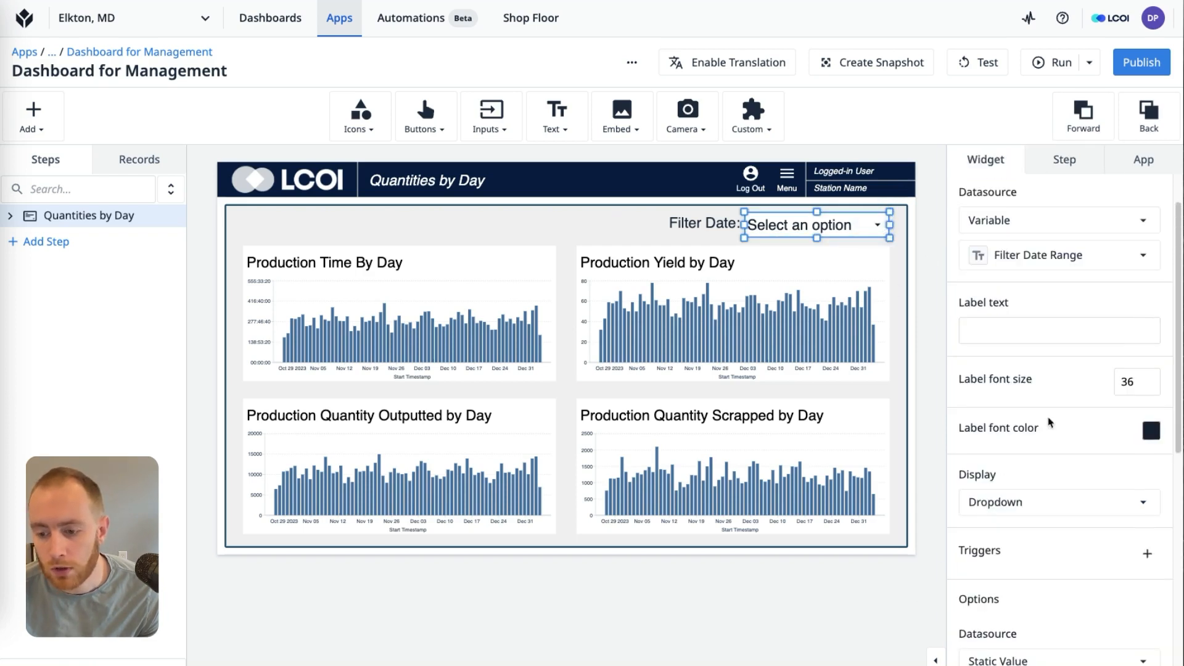
{"action": "scroll", "coordinate": [1047, 419], "scroll_direction": "down", "scroll_amount": 4}
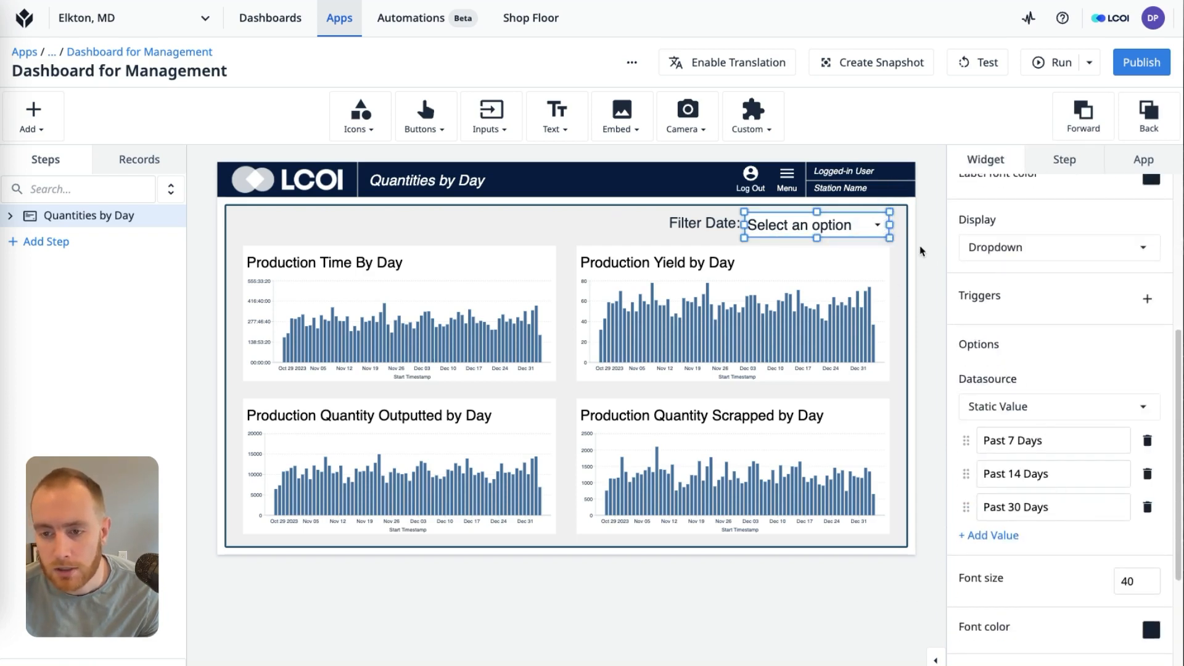
{"action": "scroll", "coordinate": [992, 494], "scroll_direction": "up", "scroll_amount": 1}
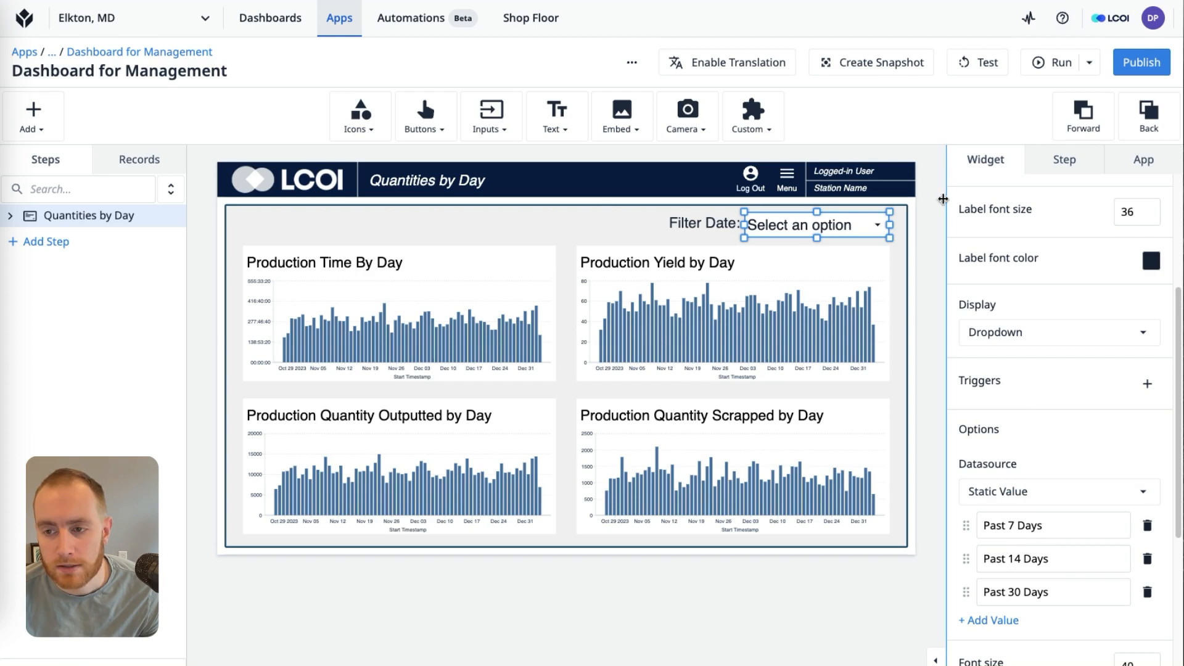
Review the From Timestamp and To Timestamp variables in the app's variable list
{"action": "left_click", "coordinate": [1143, 161]}
{"action": "left_click", "coordinate": [1148, 289]}
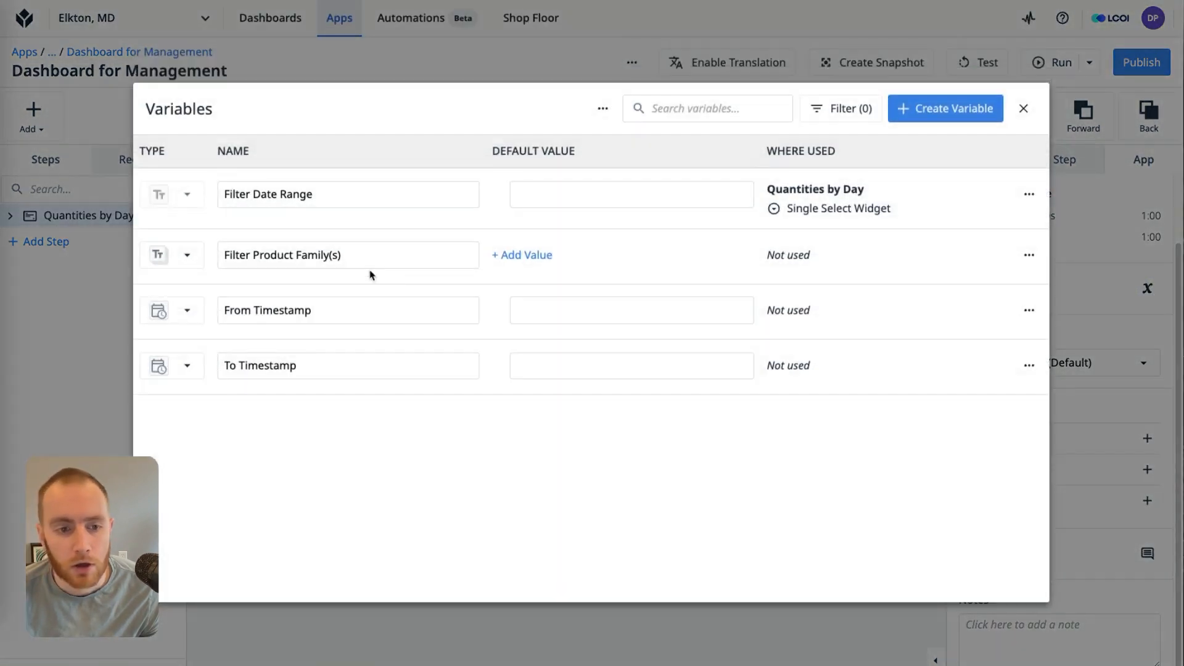
{"action": "key", "text": "super+shift+4"}
{"action": "left_click_drag", "start_coordinate": [133, 283], "coordinate": [464, 403]}
{"action": "left_click", "coordinate": [1023, 108]}
Filter the Production Time By Day chart to Start Timestamp Greater Than or Equal To the From Timestamp variable
{"action": "left_click", "coordinate": [430, 303]}
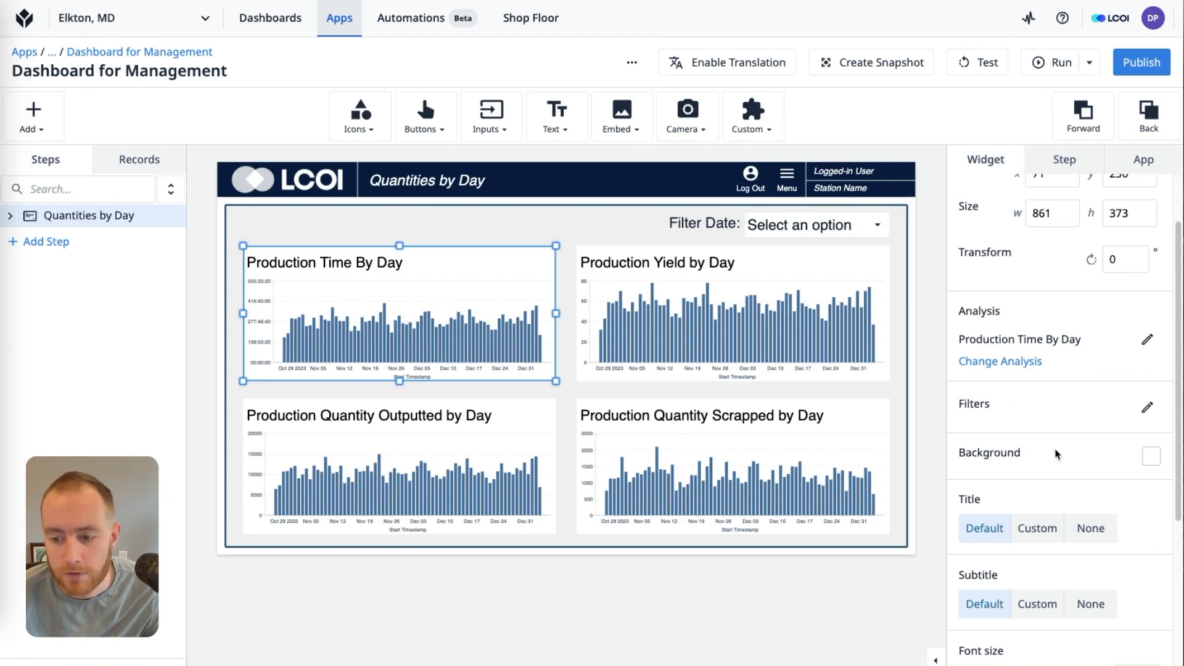
{"action": "scroll", "coordinate": [1056, 455], "scroll_direction": "down", "scroll_amount": 3}
{"action": "scroll", "coordinate": [1026, 338], "scroll_direction": "up", "scroll_amount": 3}
{"action": "left_click", "coordinate": [1146, 407]}
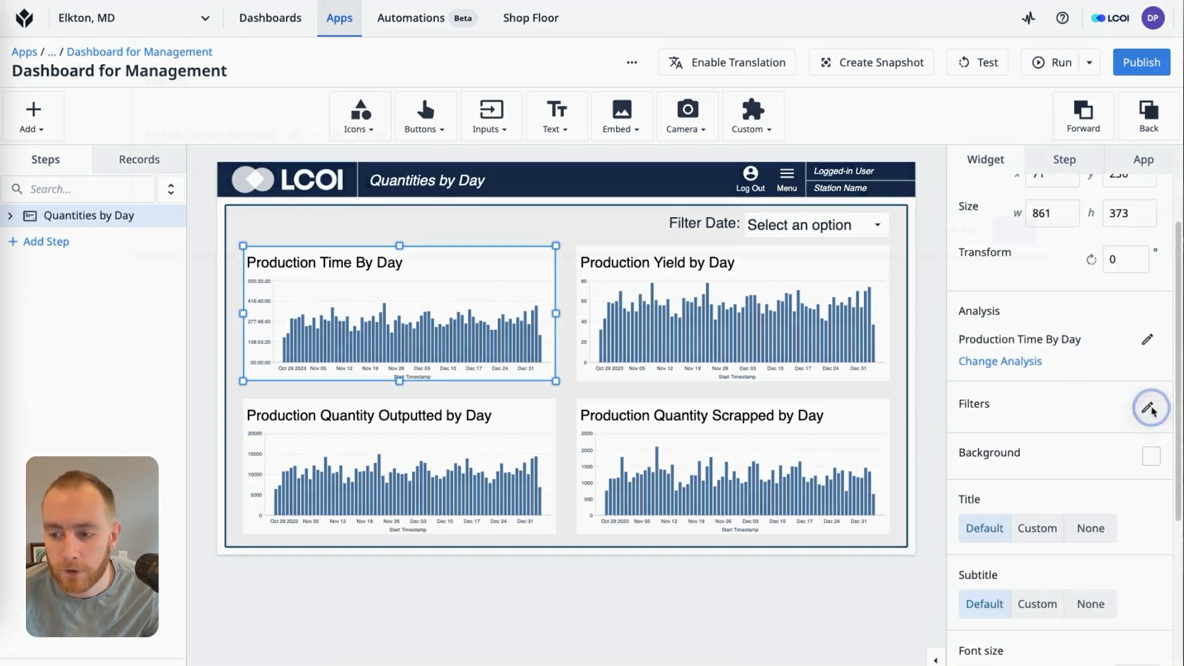
{"action": "left_click", "coordinate": [169, 357]}
{"action": "left_click", "coordinate": [174, 335]}
{"action": "scroll", "coordinate": [241, 400], "scroll_direction": "up", "scroll_amount": 1}
{"action": "left_click", "coordinate": [241, 440]}
{"action": "left_click", "coordinate": [347, 339]}
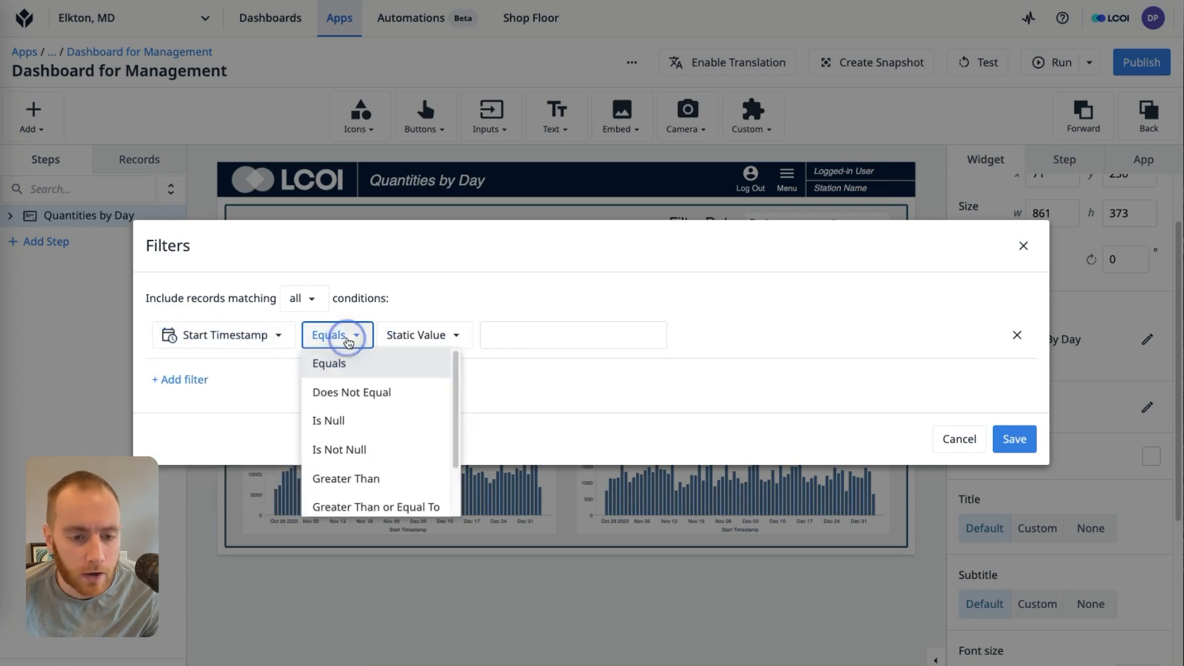
{"action": "left_click", "coordinate": [378, 444]}
{"action": "left_click", "coordinate": [541, 337]}
{"action": "left_click", "coordinate": [547, 368]}
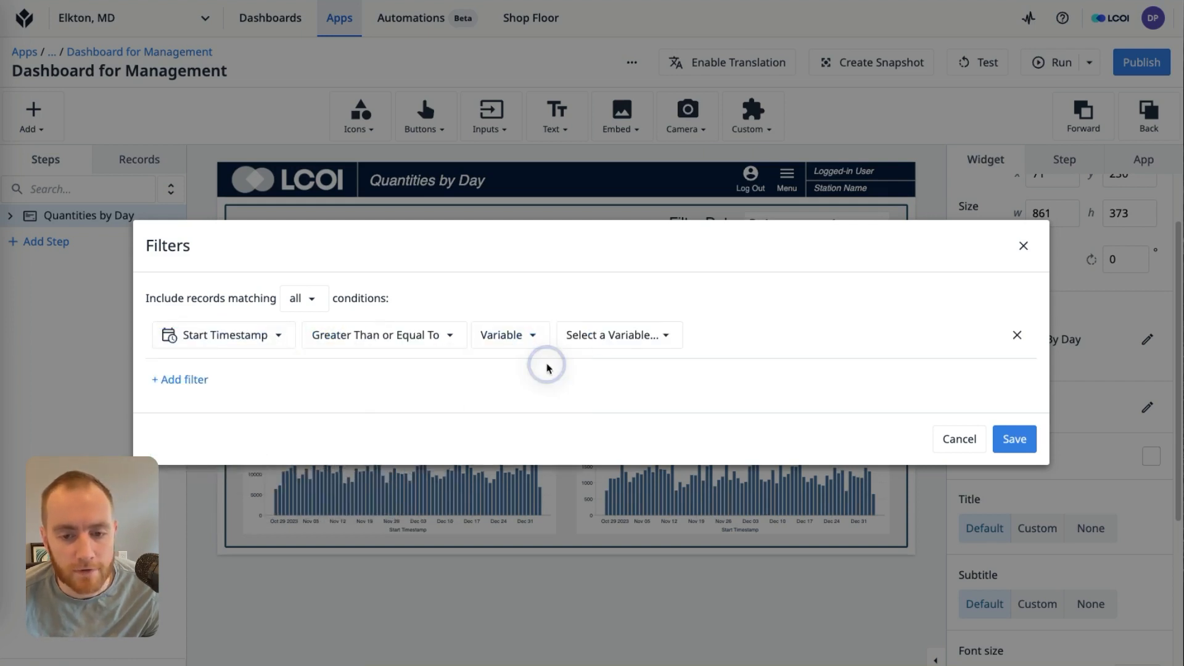
{"action": "left_click", "coordinate": [613, 335]}
{"action": "left_click", "coordinate": [616, 401]}
Add a second condition, Start Timestamp Less Than or Equal To the To Timestamp variable, and save the filters
{"action": "left_click", "coordinate": [188, 378]}
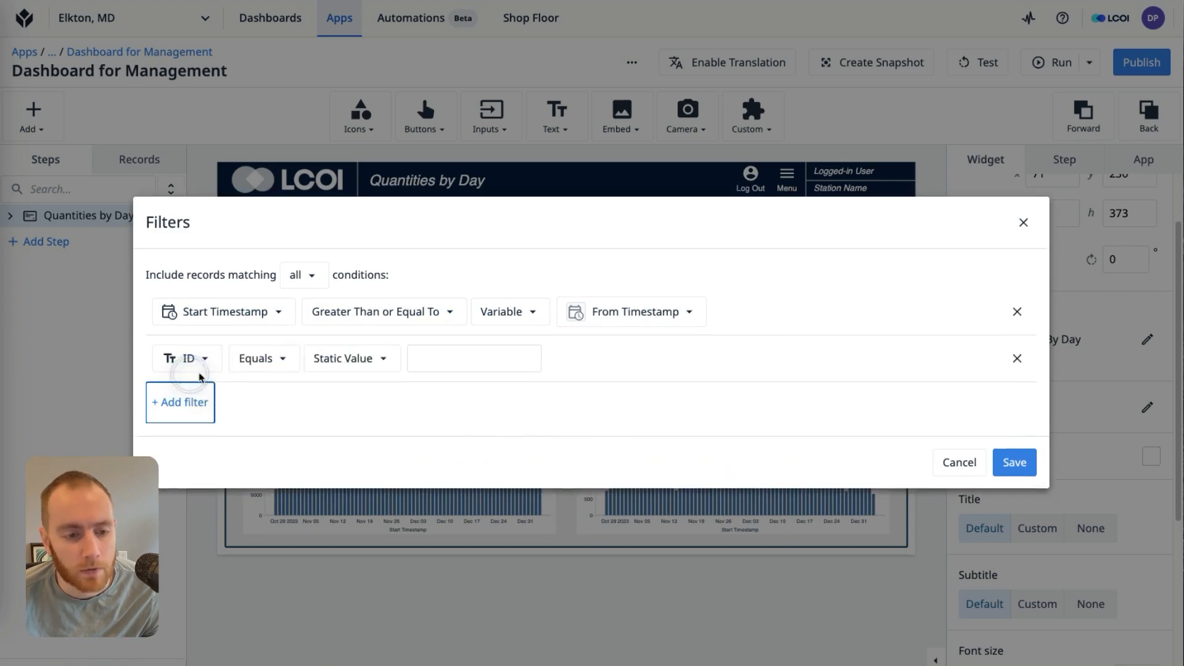
{"action": "scroll", "coordinate": [210, 431], "scroll_direction": "down", "scroll_amount": 2}
{"action": "left_click", "coordinate": [212, 444]}
{"action": "left_click", "coordinate": [323, 358]}
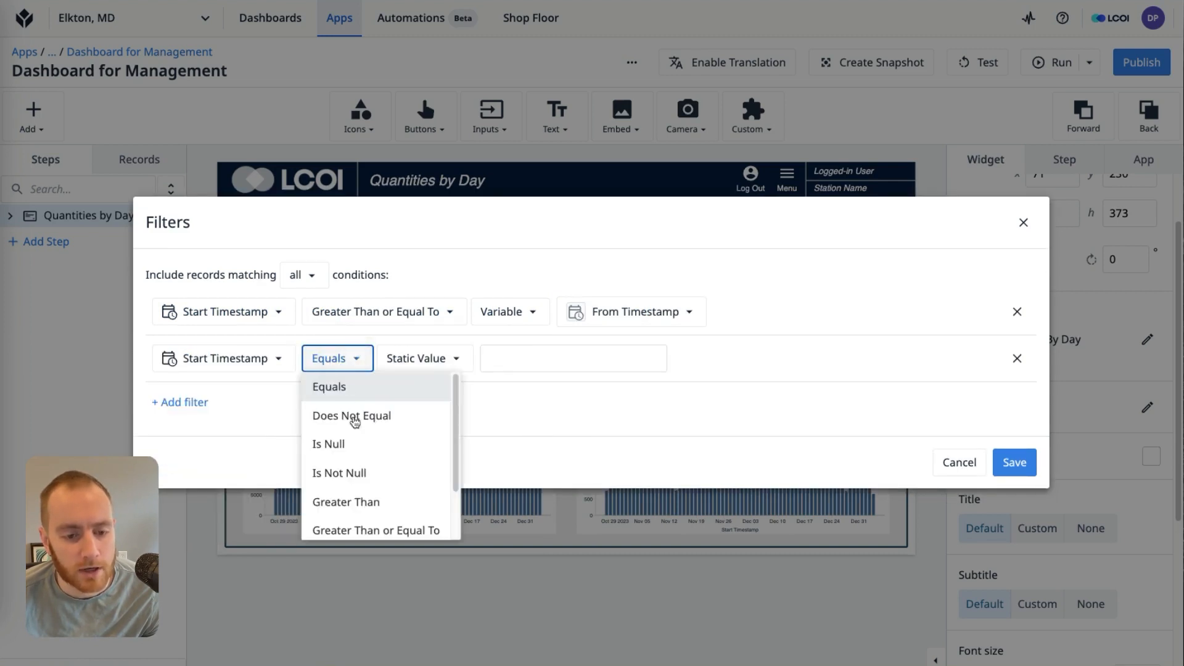
{"action": "scroll", "coordinate": [364, 444], "scroll_direction": "down", "scroll_amount": 2}
{"action": "left_click", "coordinate": [375, 524]}
{"action": "left_click", "coordinate": [496, 358]}
{"action": "left_click", "coordinate": [500, 388]}
{"action": "left_click", "coordinate": [610, 351]}
{"action": "left_click", "coordinate": [603, 475]}
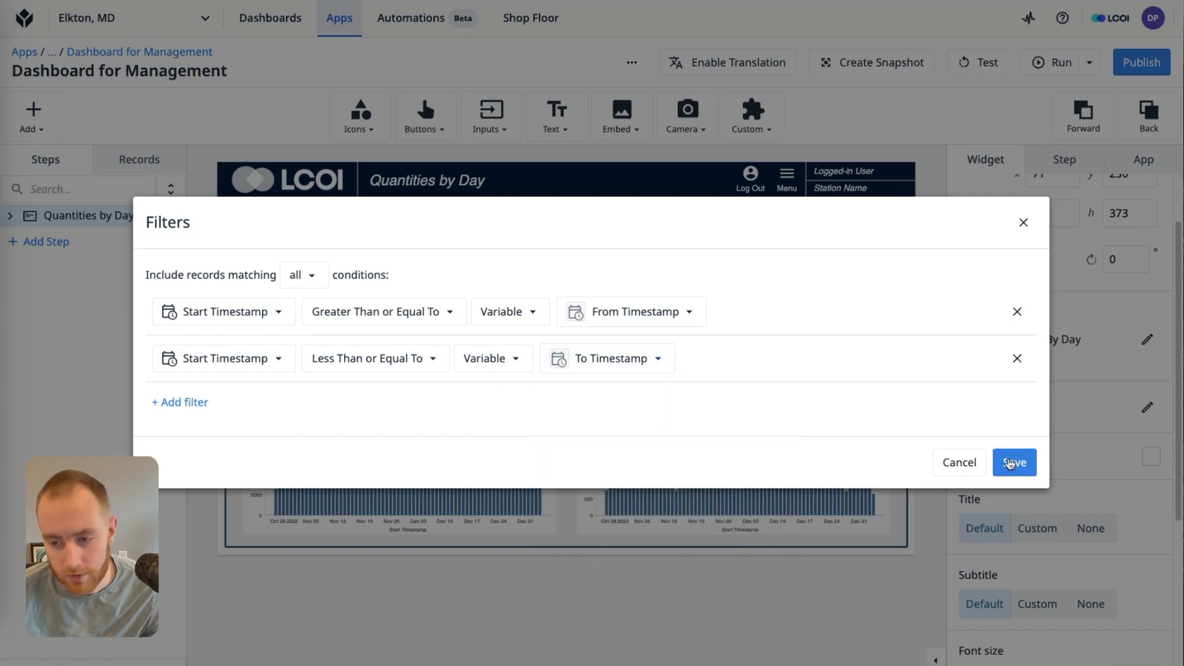
{"action": "left_click", "coordinate": [1015, 463]}
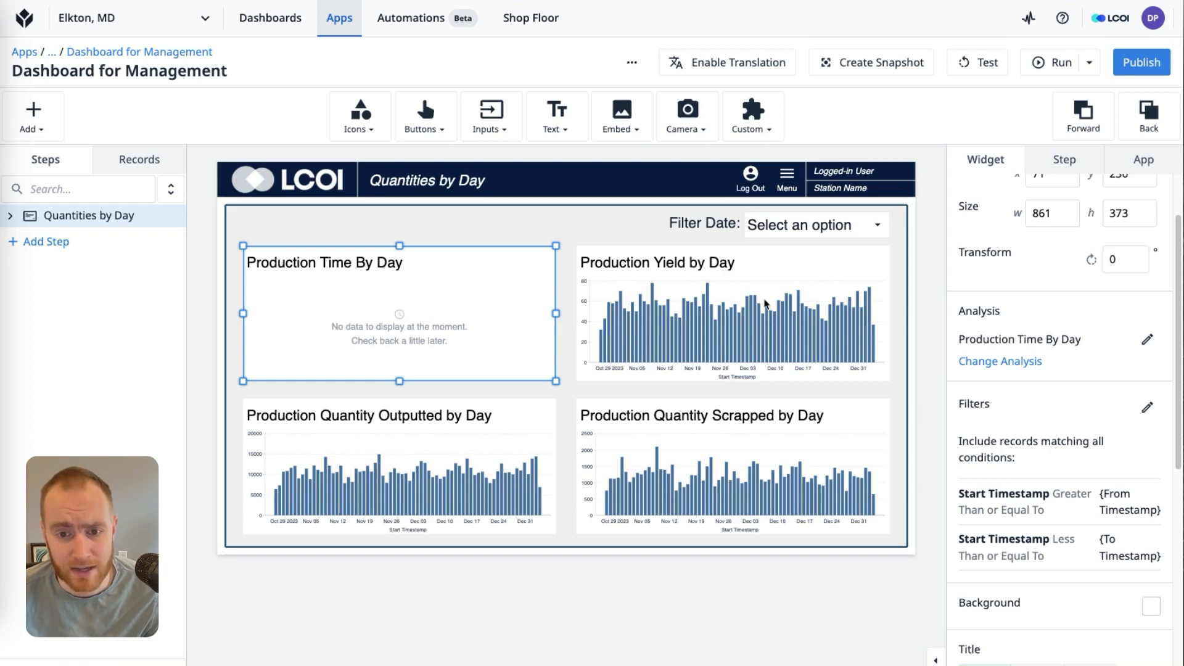
Delete the Production Yield by Day and Production Quantity Outputted by Day charts
{"action": "left_click", "coordinate": [771, 271]}
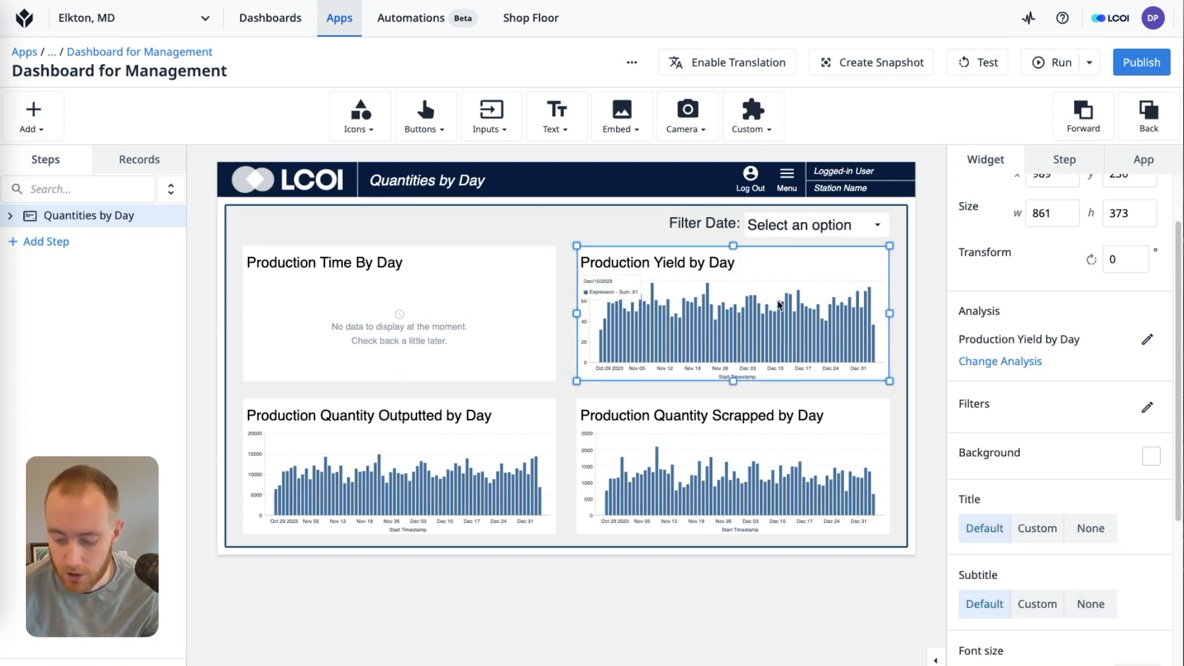
{"action": "key", "text": "Delete"}
{"action": "left_click", "coordinate": [528, 466]}
{"action": "key", "text": "Delete"}
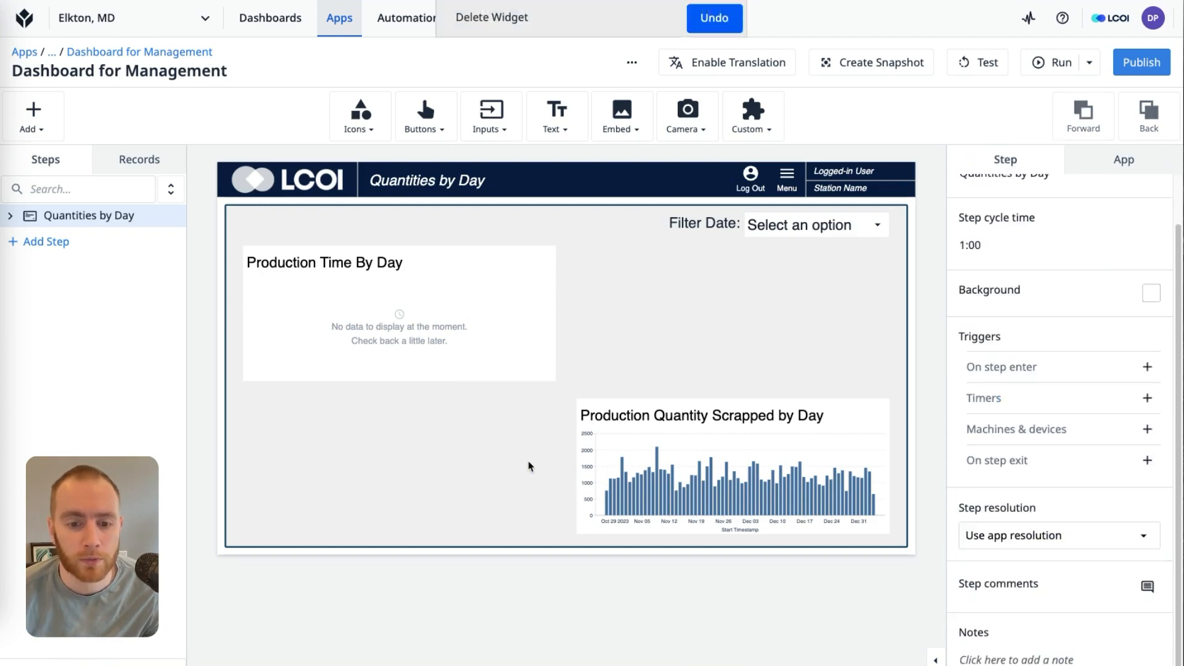
Copy the filtered Production Time By Day chart into the two empty chart spaces, below it and beside it
{"action": "left_click", "coordinate": [390, 303]}
{"action": "key", "text": "ctrl+c"}
{"action": "key", "text": "ctrl+v"}
{"action": "left_click_drag", "start_coordinate": [389, 302], "coordinate": [387, 439]}
{"action": "key", "text": "ctrl+v"}
Replace the Production Quantity Scrapped by Day chart with another copy of the filtered Production Time By Day chart
{"action": "left_click", "coordinate": [688, 467]}
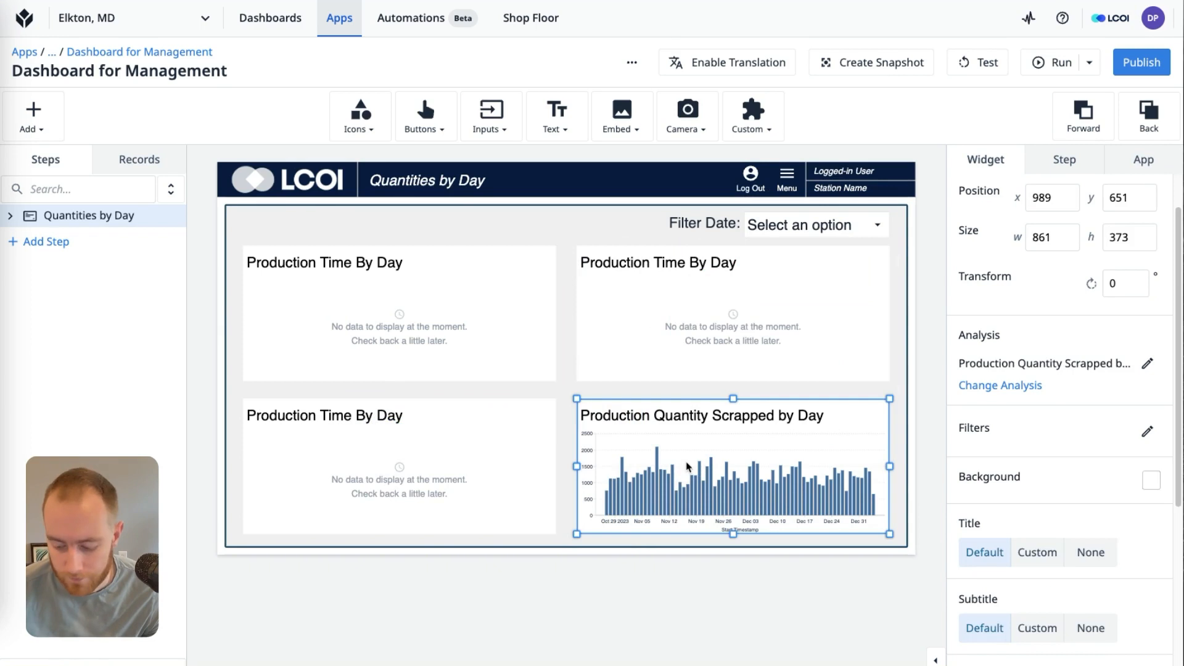
{"action": "key", "text": "Delete"}
{"action": "key", "text": "ctrl+v"}
{"action": "left_click_drag", "start_coordinate": [675, 321], "coordinate": [668, 455]}
Change the upper-right chart copy's analysis to the table analysis Production Yield by Day
{"action": "left_click", "coordinate": [680, 294]}
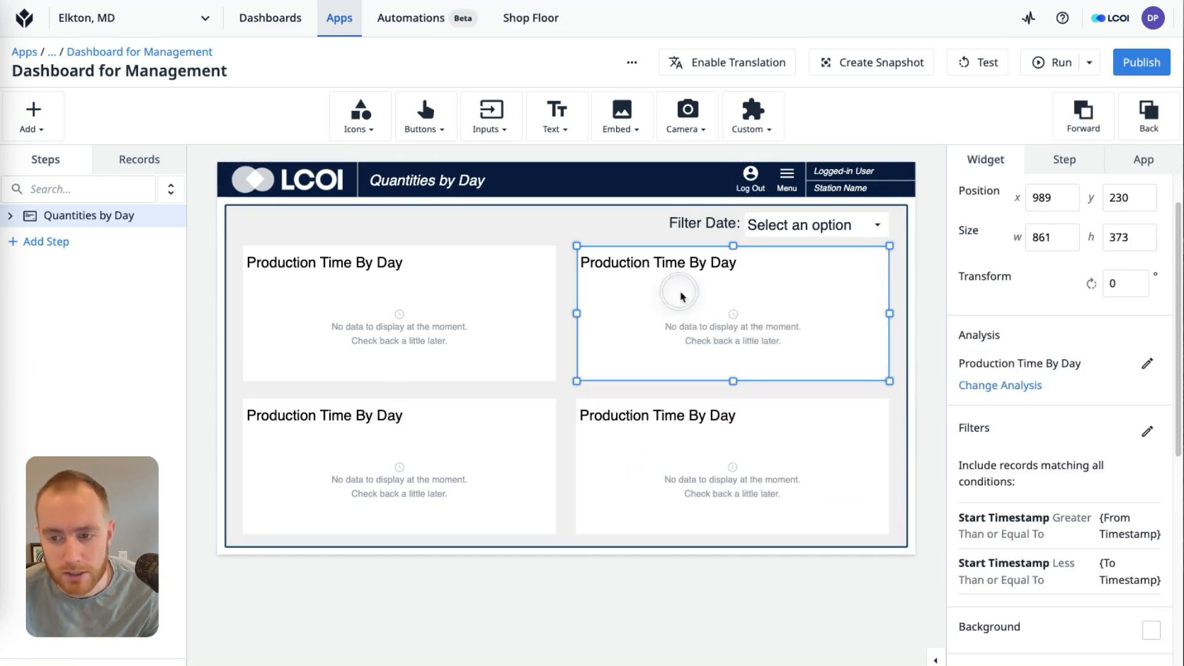
{"action": "left_click", "coordinate": [1030, 385]}
{"action": "left_click", "coordinate": [162, 155]}
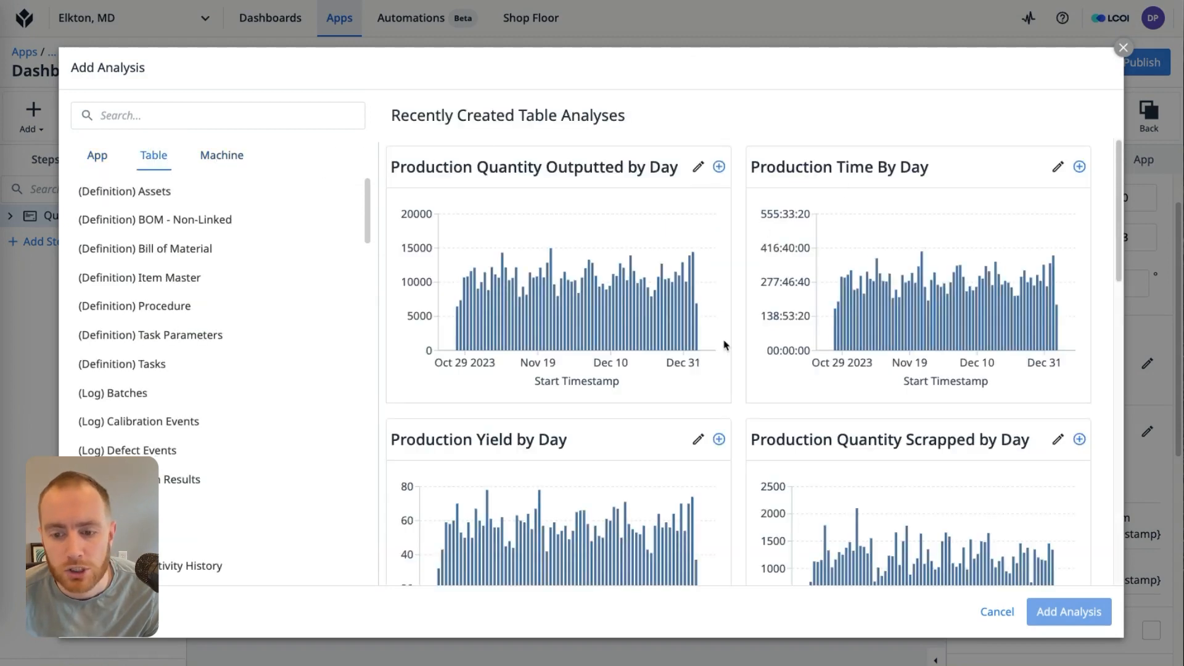
{"action": "left_click", "coordinate": [718, 442]}
{"action": "left_click", "coordinate": [1048, 612]}
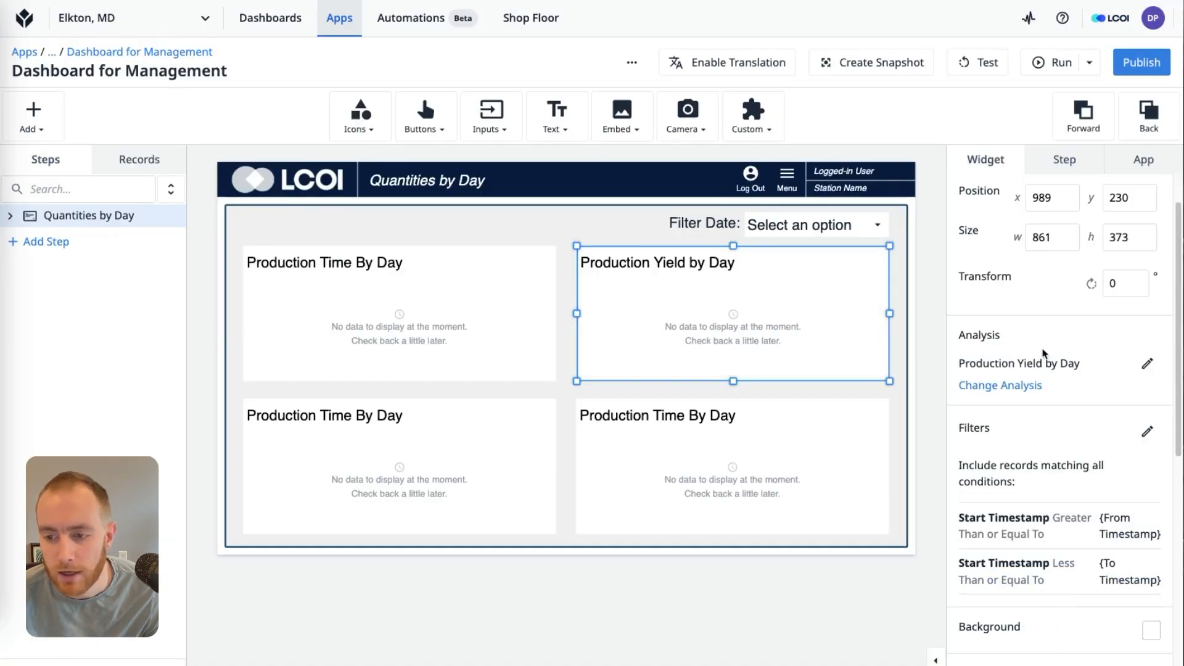
Change the lower-left chart copy's analysis to the table analysis Production Quantity Outputted by Day
{"action": "left_click", "coordinate": [474, 441]}
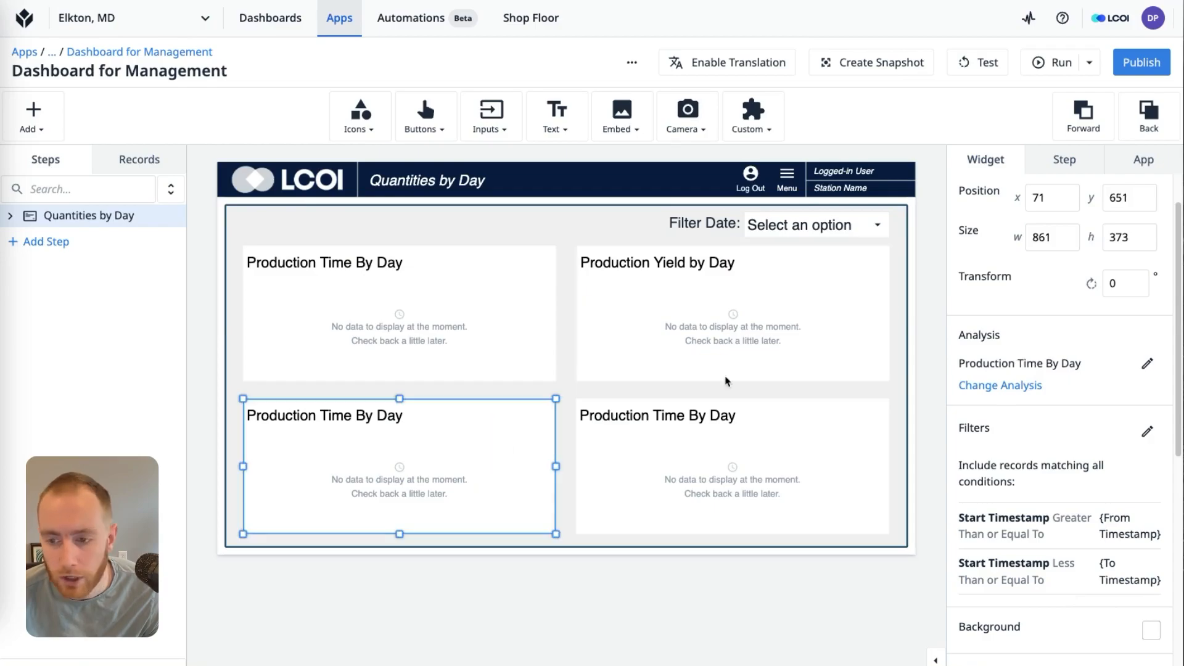
{"action": "left_click", "coordinate": [1000, 388]}
{"action": "left_click", "coordinate": [154, 156]}
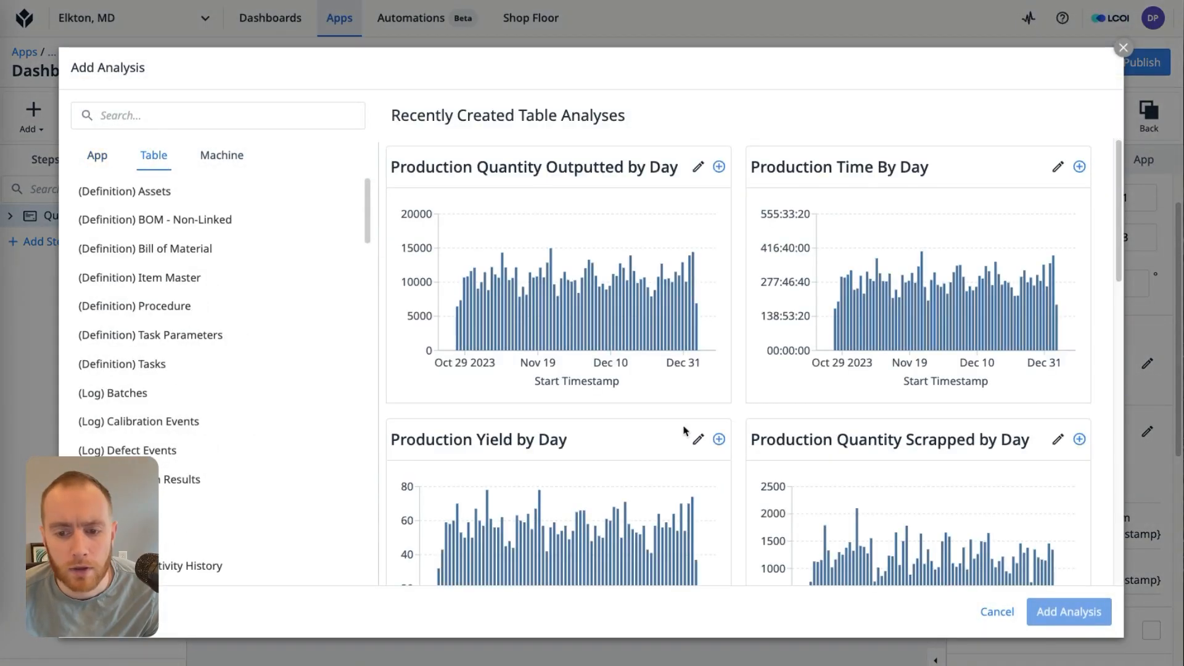
{"action": "left_click", "coordinate": [718, 168]}
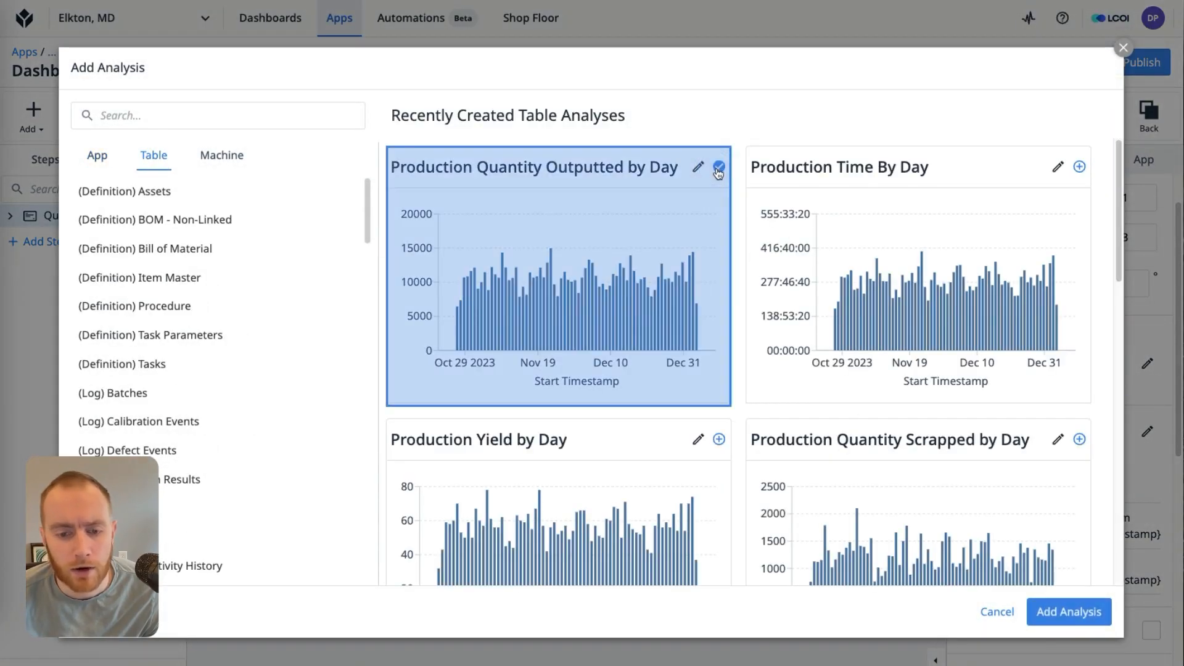
{"action": "left_click", "coordinate": [1092, 617]}
Change the lower-right chart copy's analysis to the table analysis Production Quantity Scrapped by Day
{"action": "left_click", "coordinate": [758, 471]}
{"action": "left_click", "coordinate": [1034, 388]}
{"action": "left_click", "coordinate": [154, 156]}
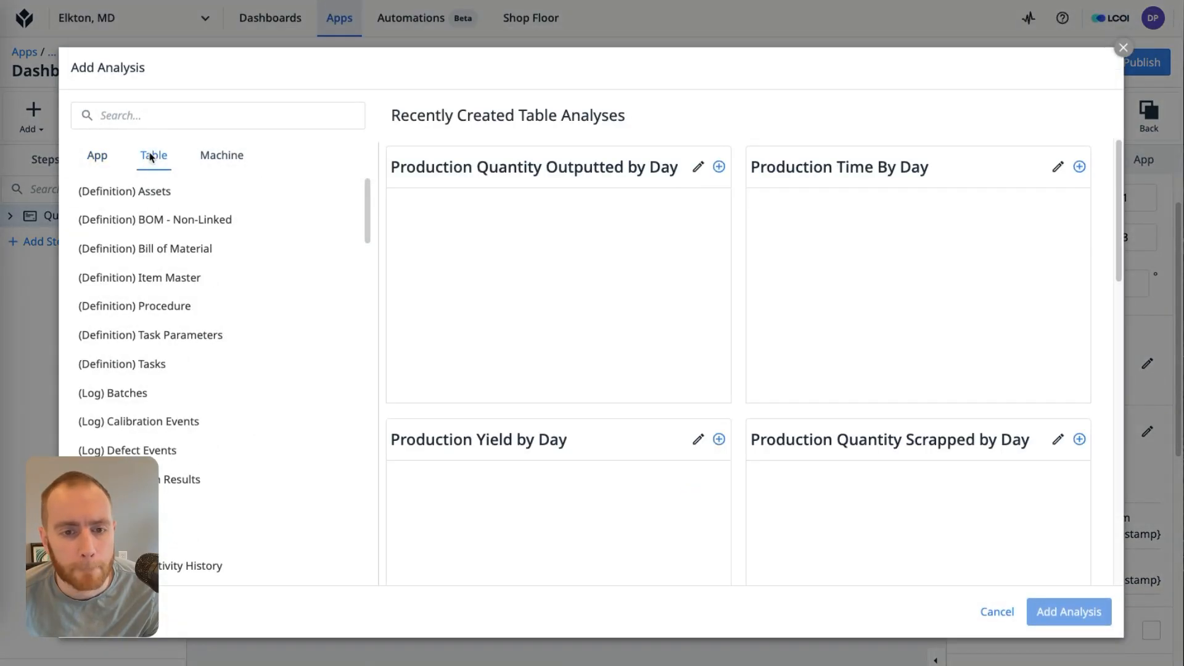
{"action": "left_click", "coordinate": [1080, 439]}
{"action": "left_click", "coordinate": [1069, 612]}
{"action": "left_click", "coordinate": [923, 416]}
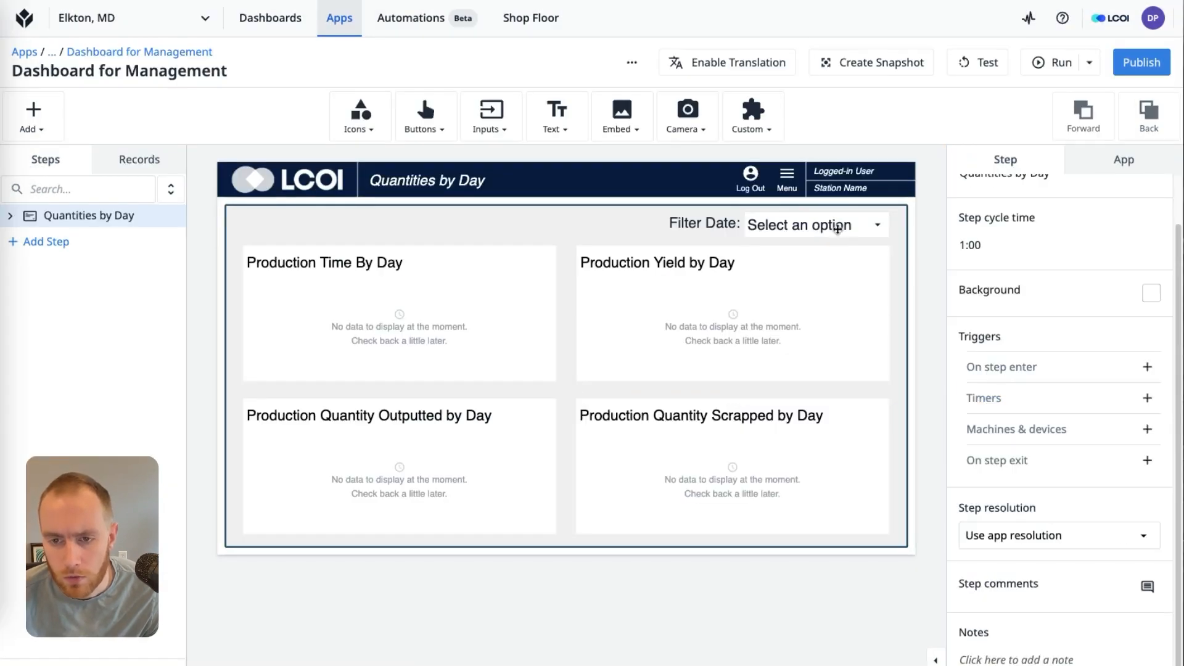
Run the app in test mode and try different date ranges, including Past 14 Days, in the Filter Date dropdown
{"action": "left_click", "coordinate": [838, 229]}
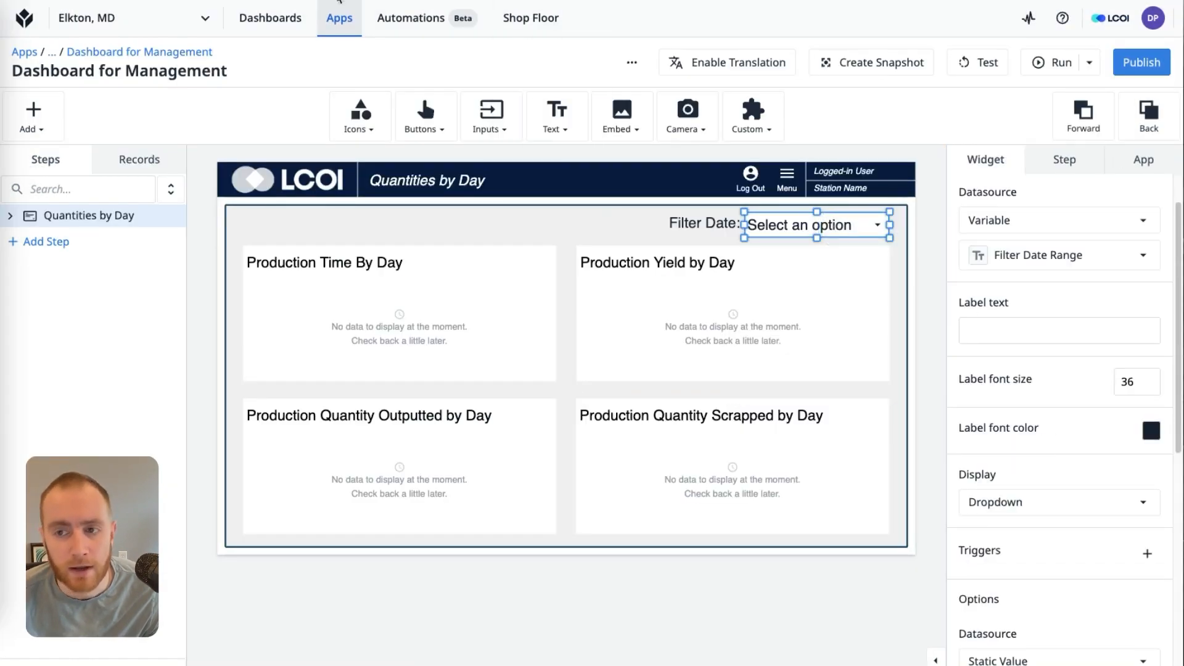
{"action": "left_click", "coordinate": [979, 62]}
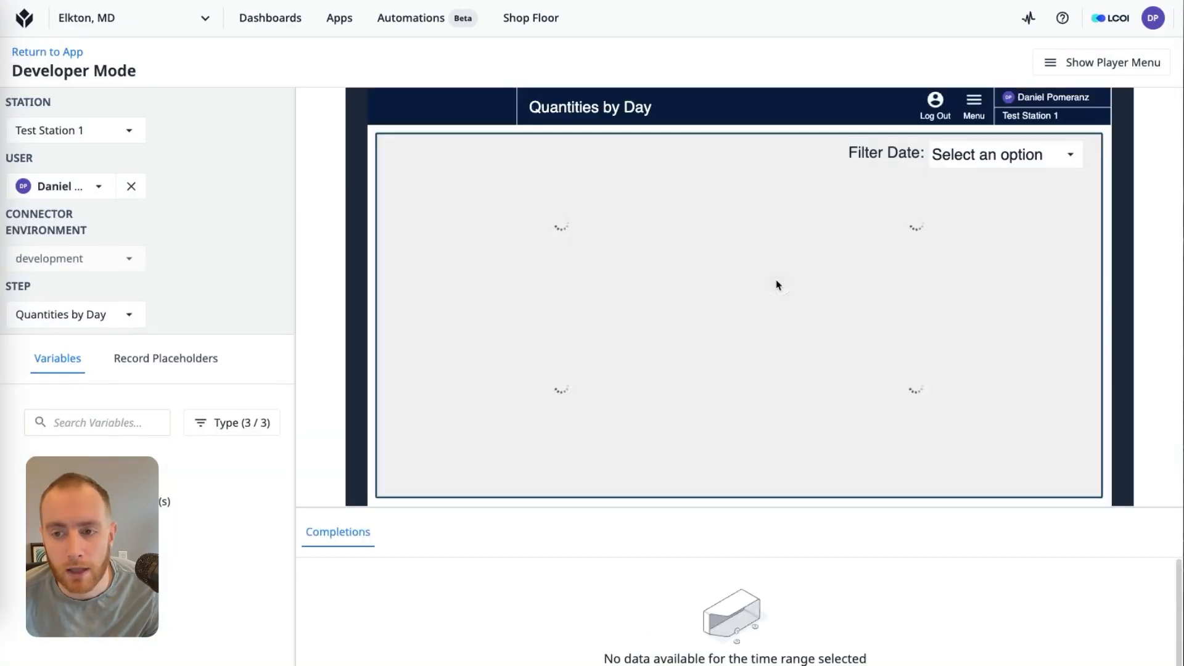
{"action": "left_click", "coordinate": [987, 157]}
{"action": "left_click", "coordinate": [983, 206]}
{"action": "left_click", "coordinate": [994, 160]}
{"action": "left_click", "coordinate": [993, 246]}
{"action": "left_click", "coordinate": [989, 167]}
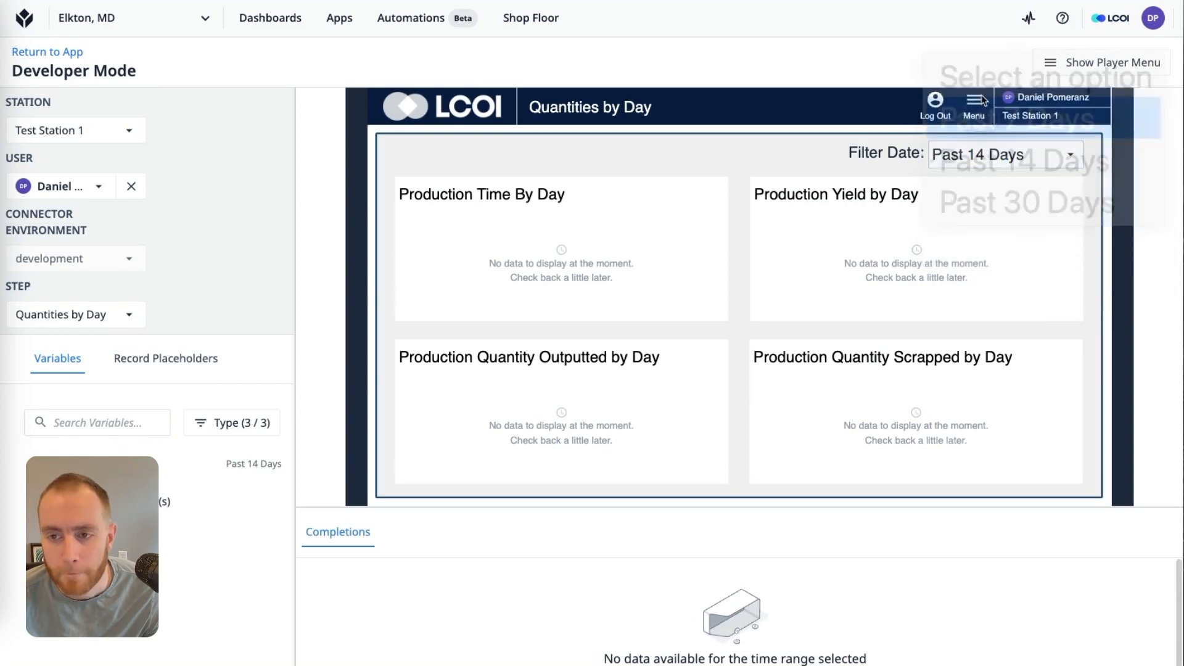
{"action": "left_click", "coordinate": [984, 120]}
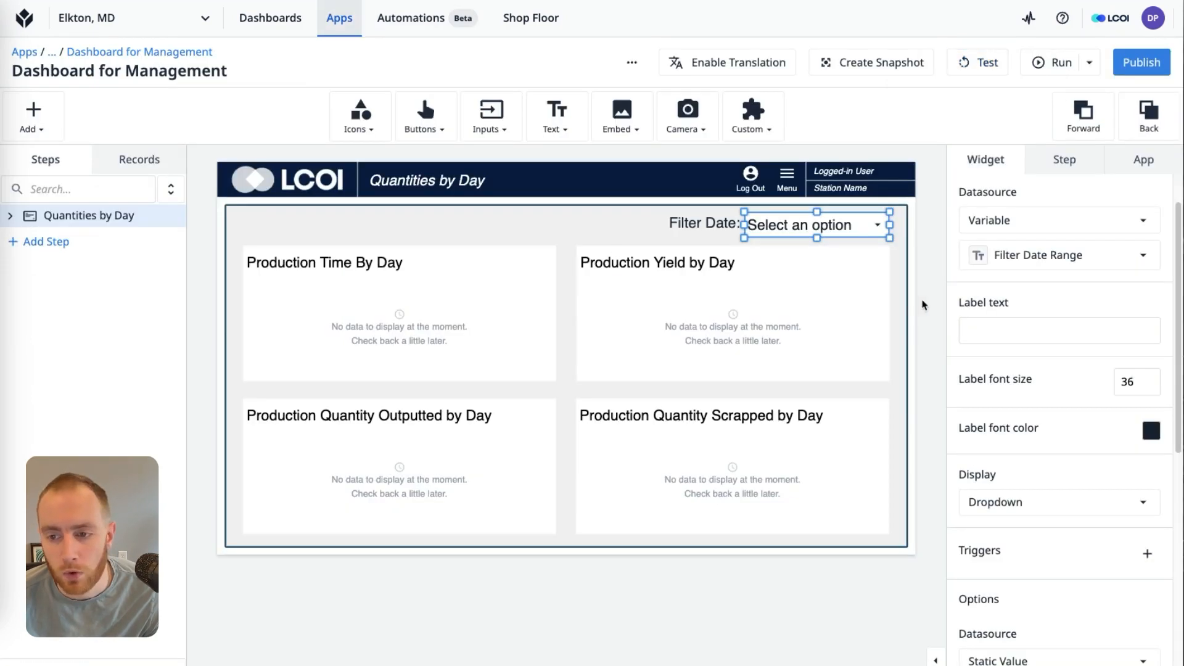
Return to the app editor and set the default value of the Filter Date Range variable to Past 14 Days
{"action": "key", "text": "Escape"}
{"action": "left_click", "coordinate": [1115, 161]}
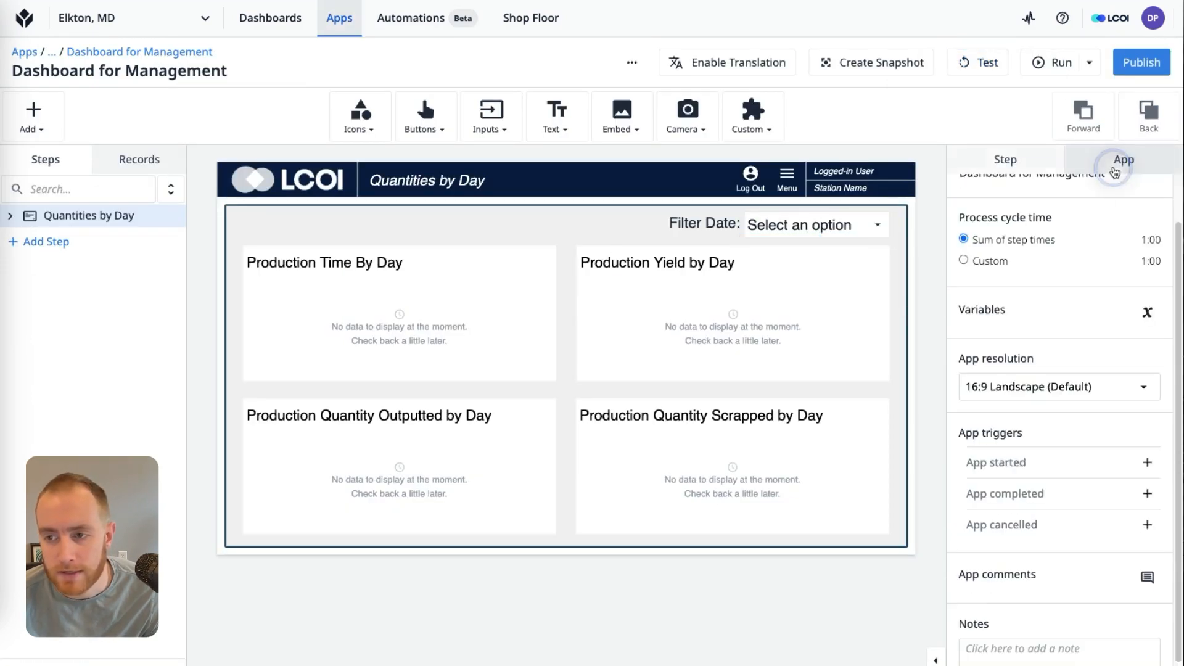
{"action": "left_click", "coordinate": [1147, 310]}
{"action": "left_click", "coordinate": [582, 196]}
{"action": "left_click", "coordinate": [551, 193]}
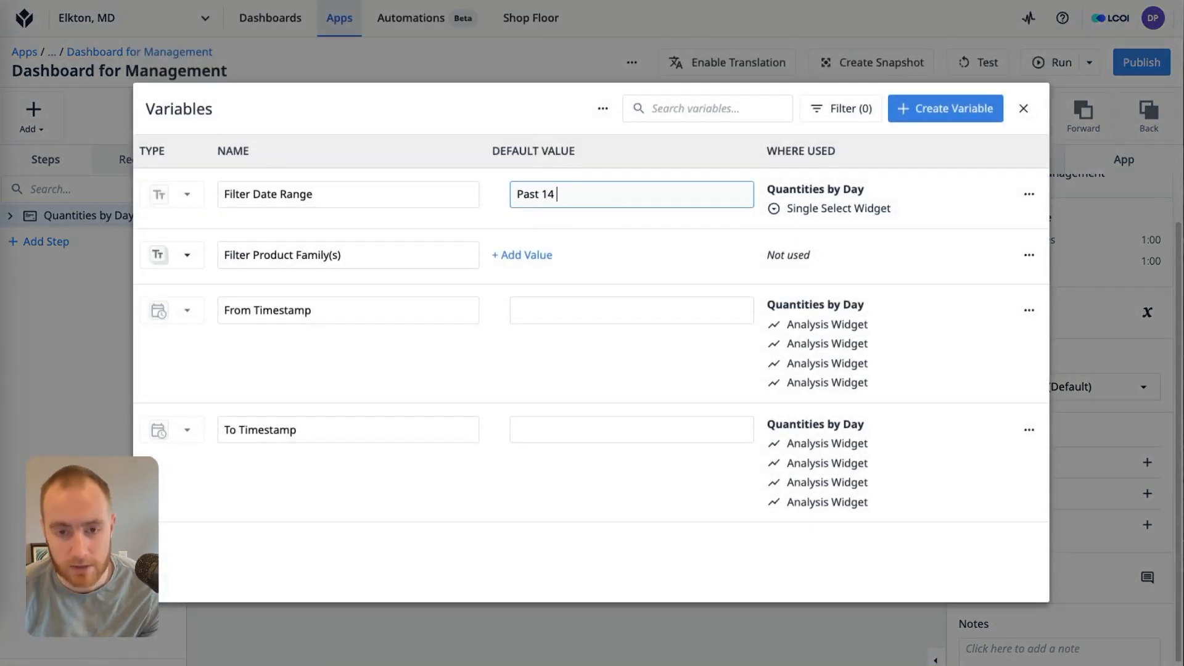
{"action": "left_click", "coordinate": [477, 213]}
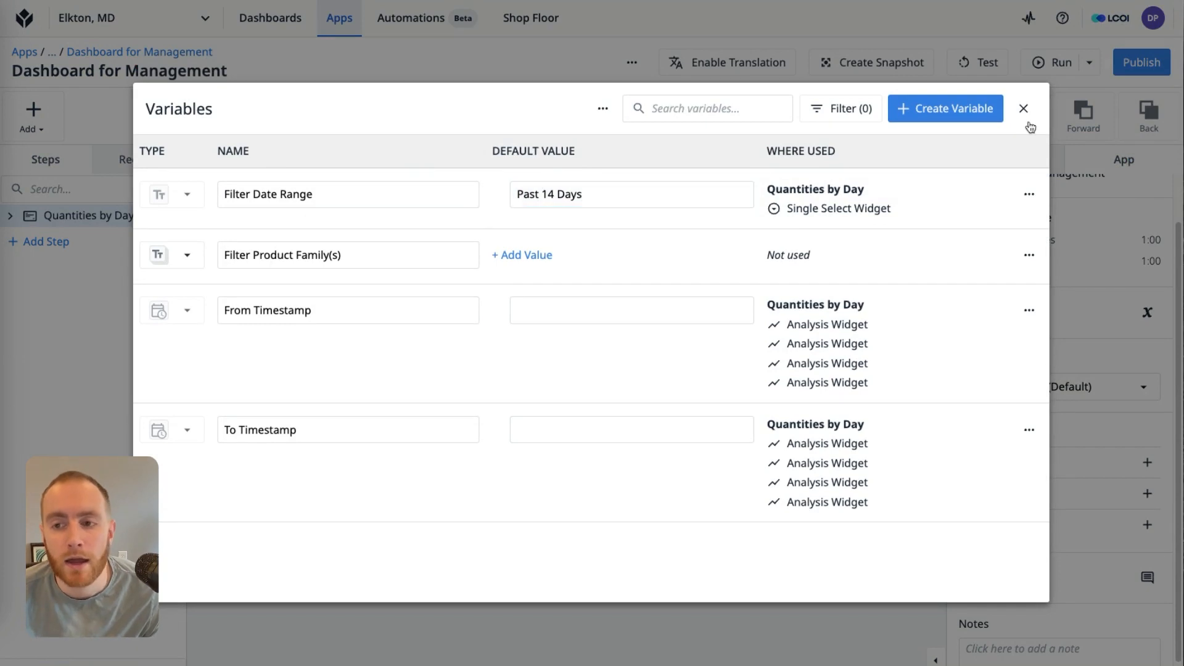
{"action": "left_click", "coordinate": [1023, 109]}
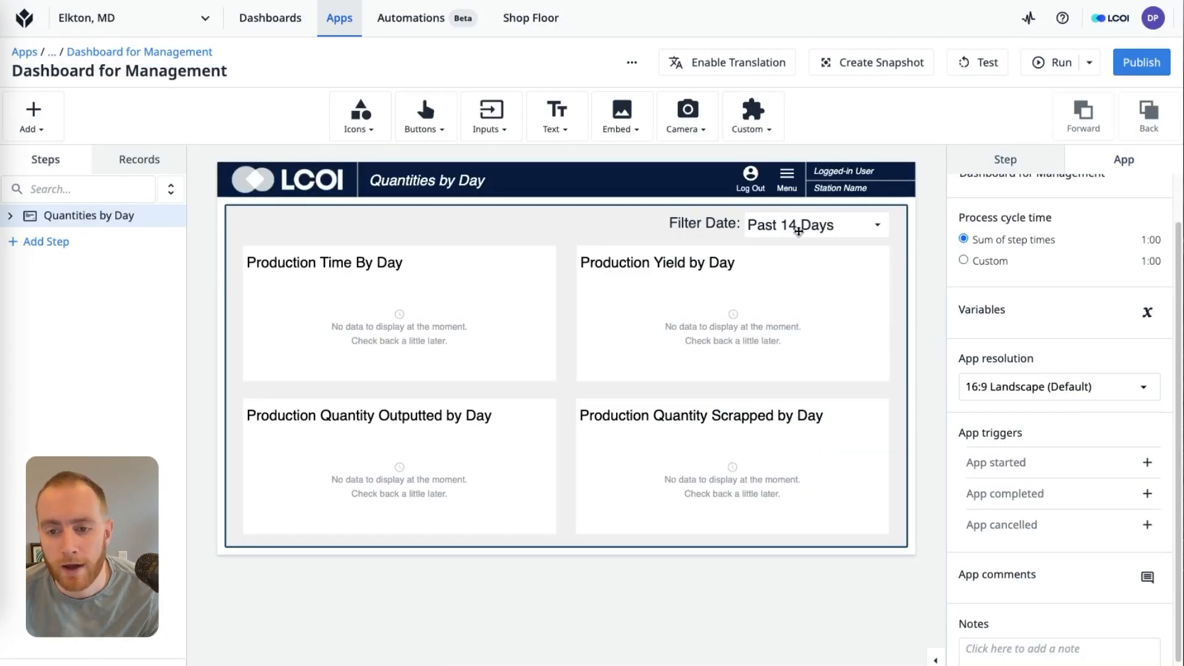
Create an App started trigger named Set Past 14 Days
{"action": "left_click", "coordinate": [1148, 462]}
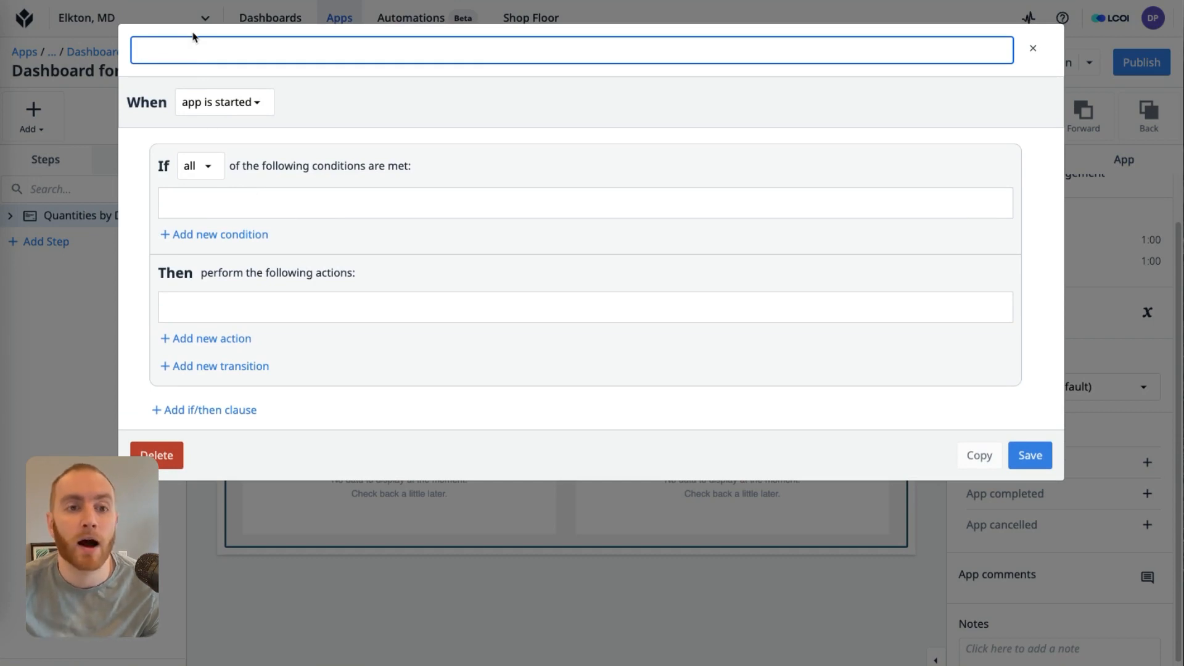
{"action": "left_click", "coordinate": [212, 50]}
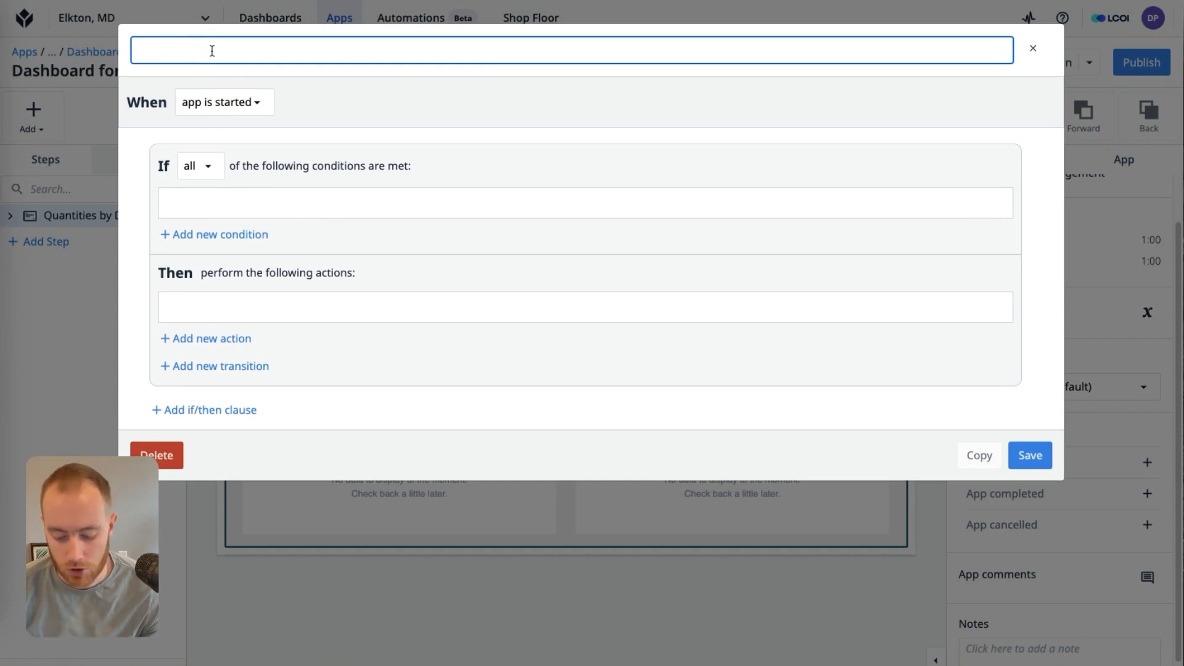
{"action": "type", "text": "Set Past 14 Days"}
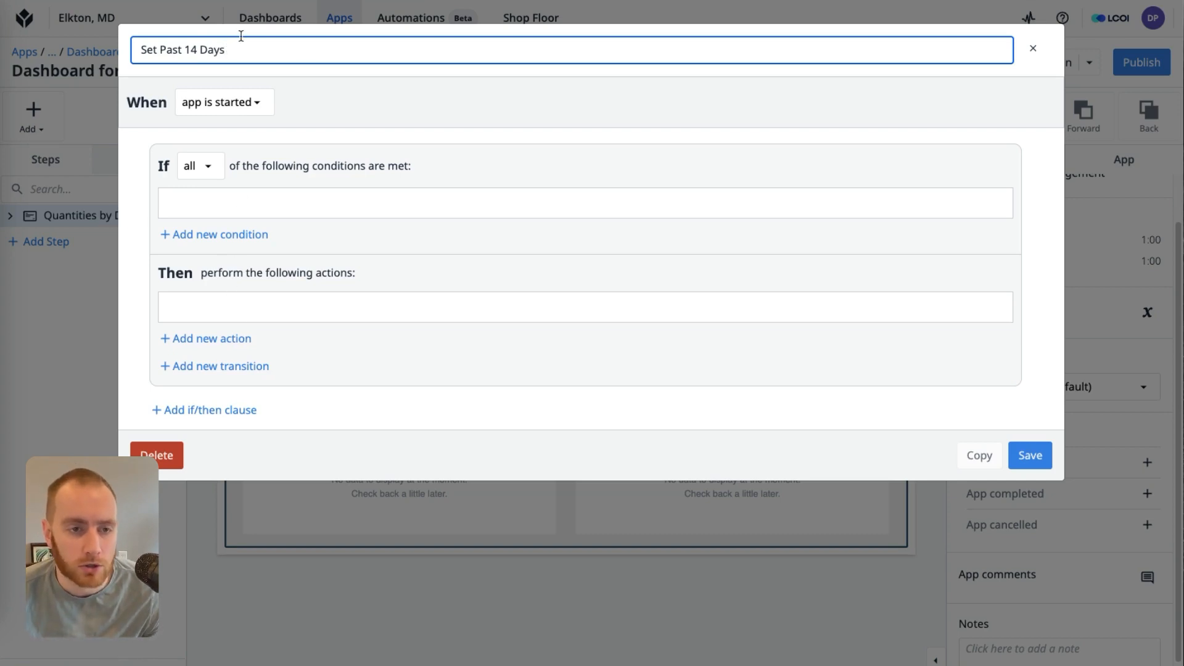
Add a Data Manipulation action of type Store to the Set Past 14 Days trigger
{"action": "left_click", "coordinate": [232, 339]}
{"action": "left_click", "coordinate": [257, 316]}
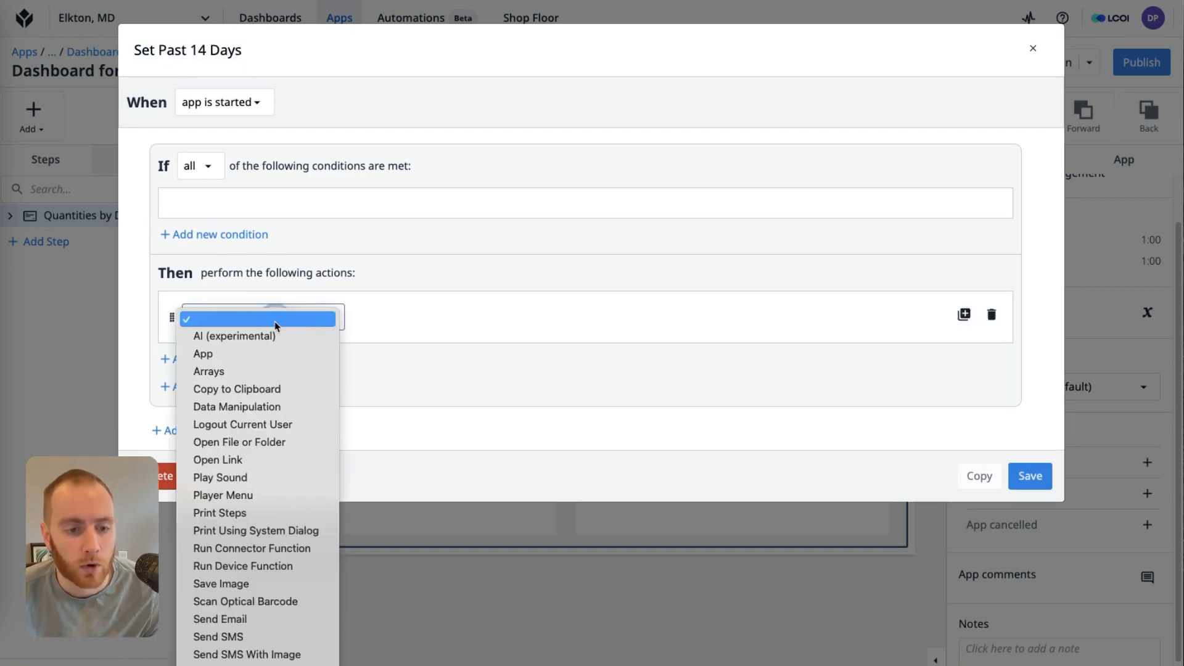
{"action": "left_click", "coordinate": [259, 407]}
{"action": "left_click", "coordinate": [433, 327]}
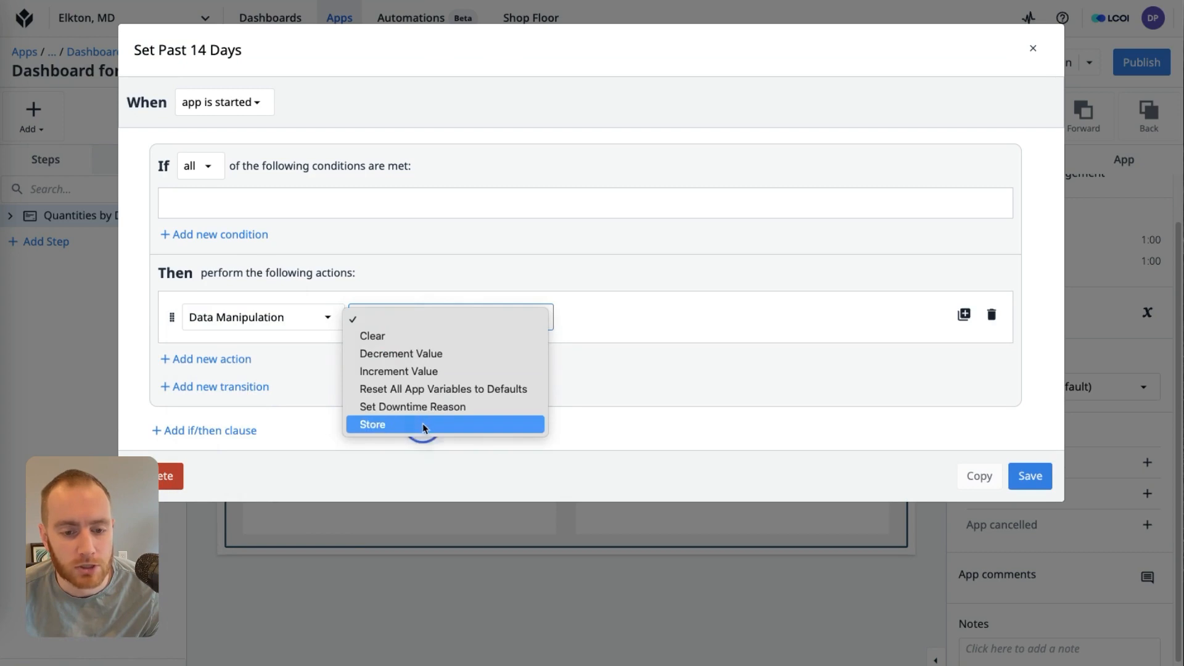
{"action": "left_click", "coordinate": [423, 423]}
{"action": "left_click", "coordinate": [629, 330]}
{"action": "left_click", "coordinate": [639, 335]}
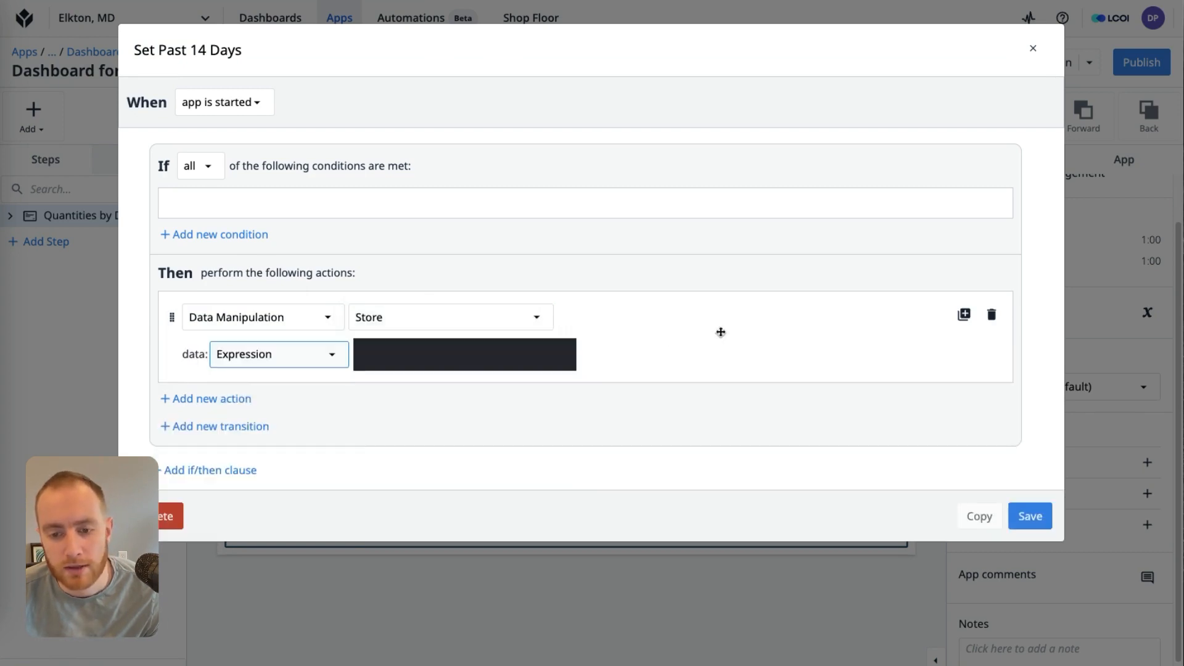
{"action": "left_click", "coordinate": [463, 364]}
{"action": "type", "text": "@Ap"}
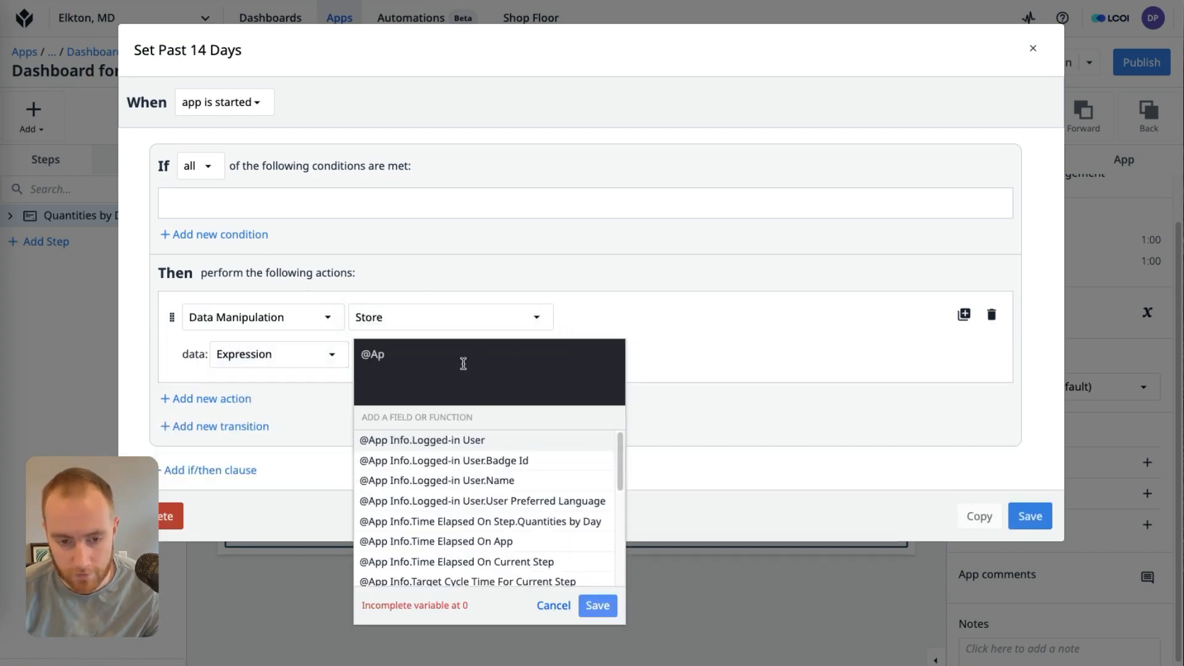
{"action": "type", "text": "p Info.Curre"}
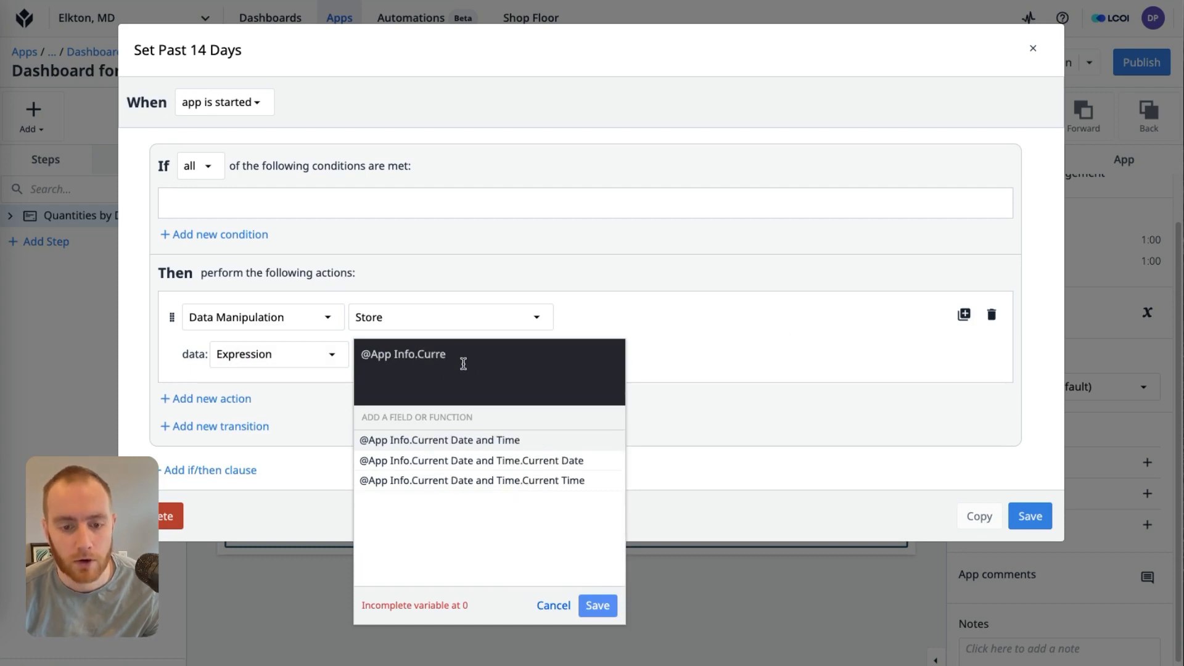
{"action": "key", "text": "Return"}
{"action": "left_click", "coordinate": [601, 605]}
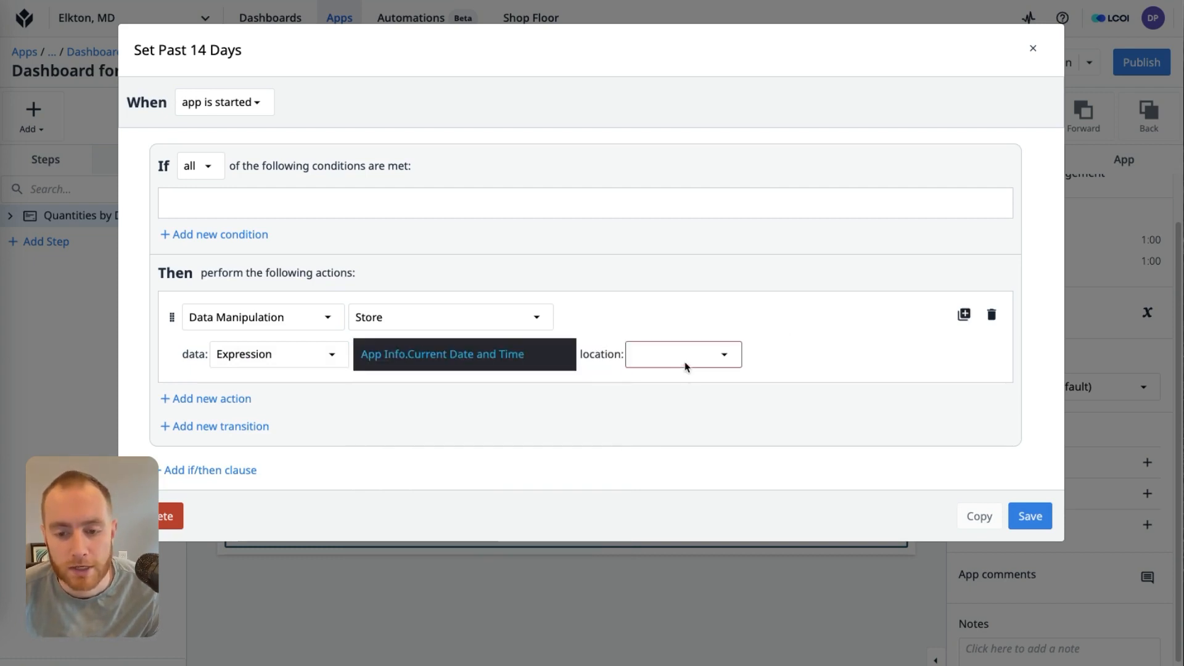
{"action": "left_click", "coordinate": [685, 362]}
{"action": "left_click", "coordinate": [689, 392]}
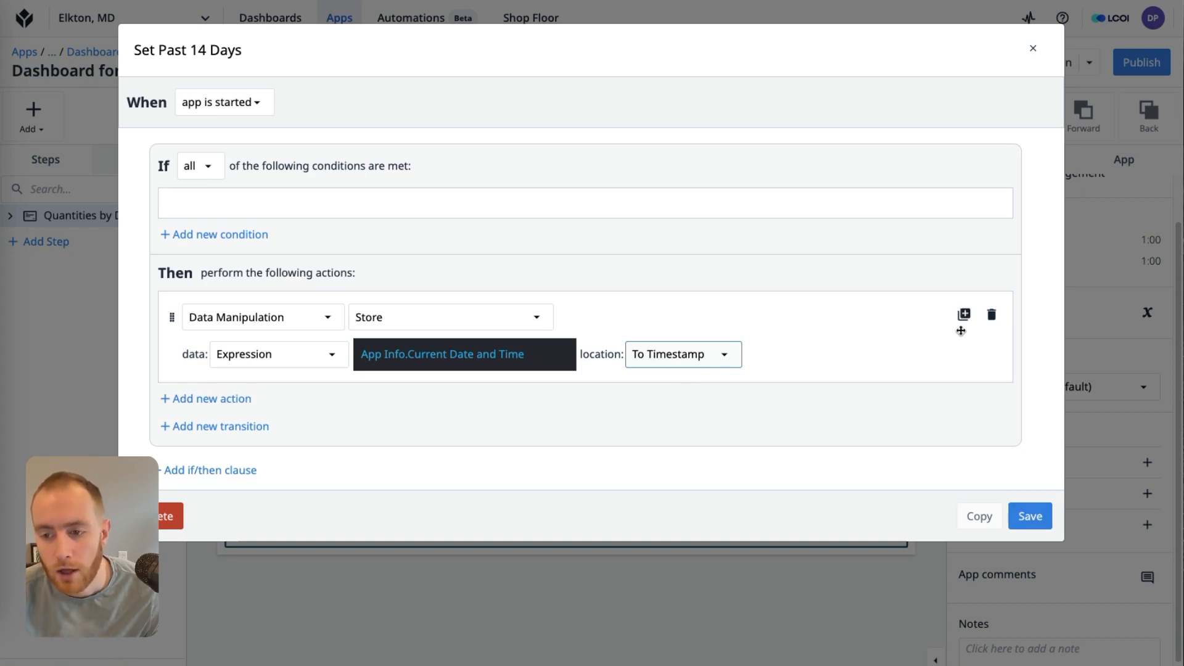
Duplicate the Store action, enter App Info.Current Date and Time - (14 * 24 * 60 * 60), set its location to From Timestamp, and save the trigger
{"action": "left_click", "coordinate": [954, 314]}
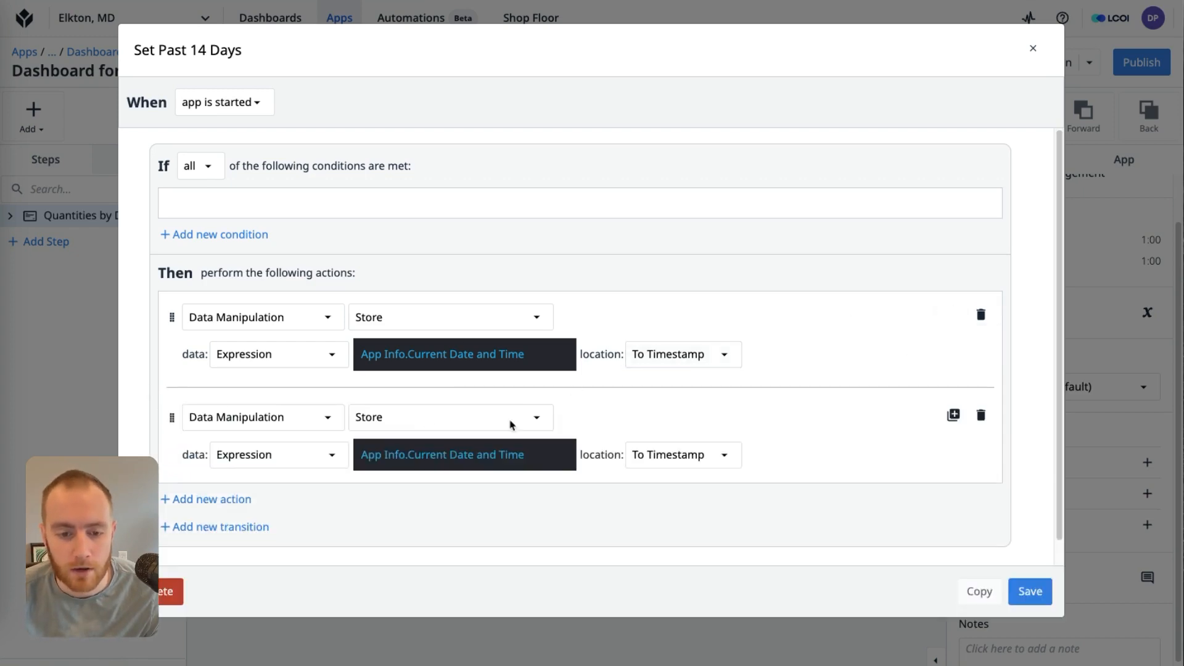
{"action": "left_click", "coordinate": [542, 456]}
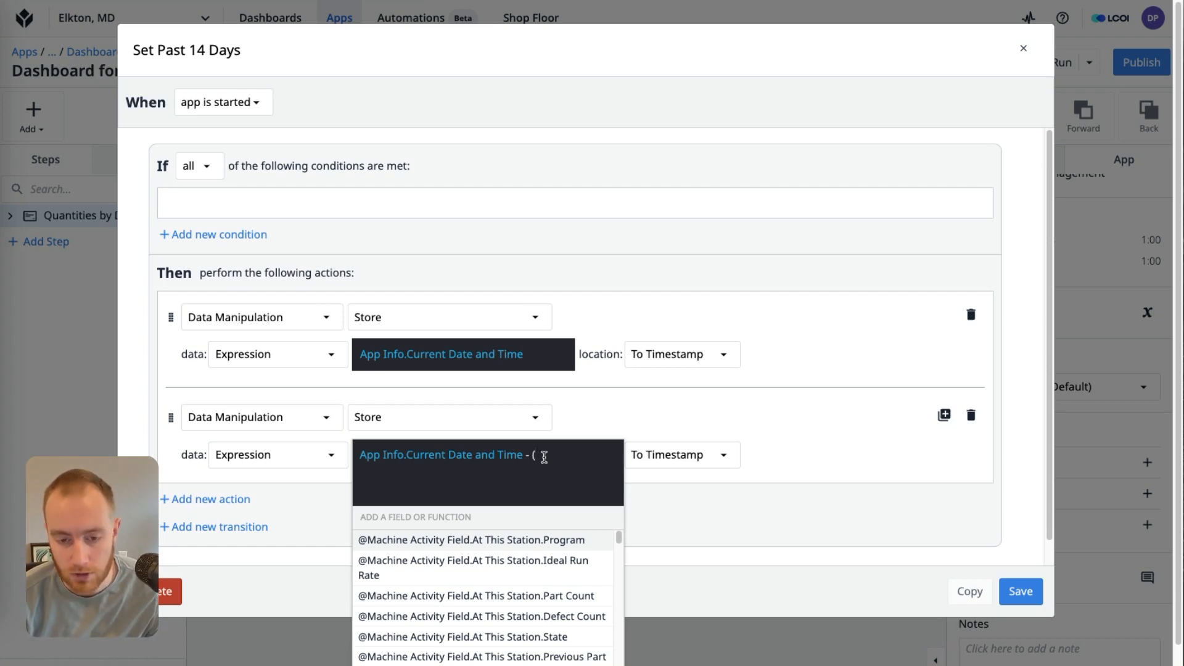
{"action": "type", "text": "1"}
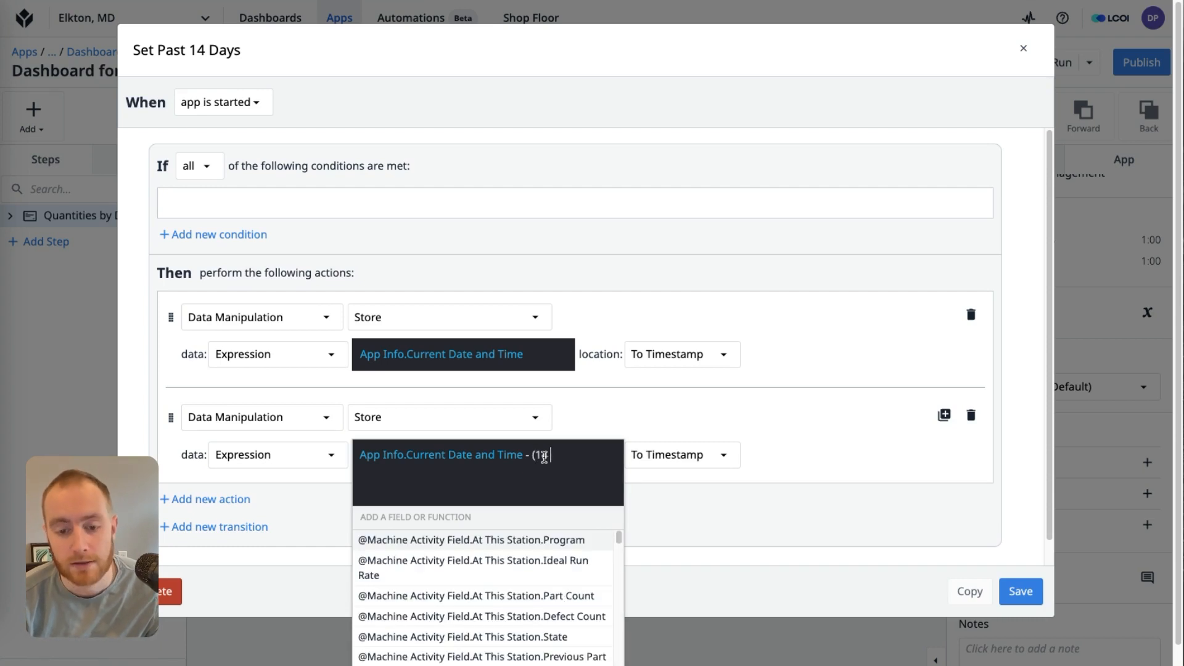
{"action": "type", "text": "4 * 24"}
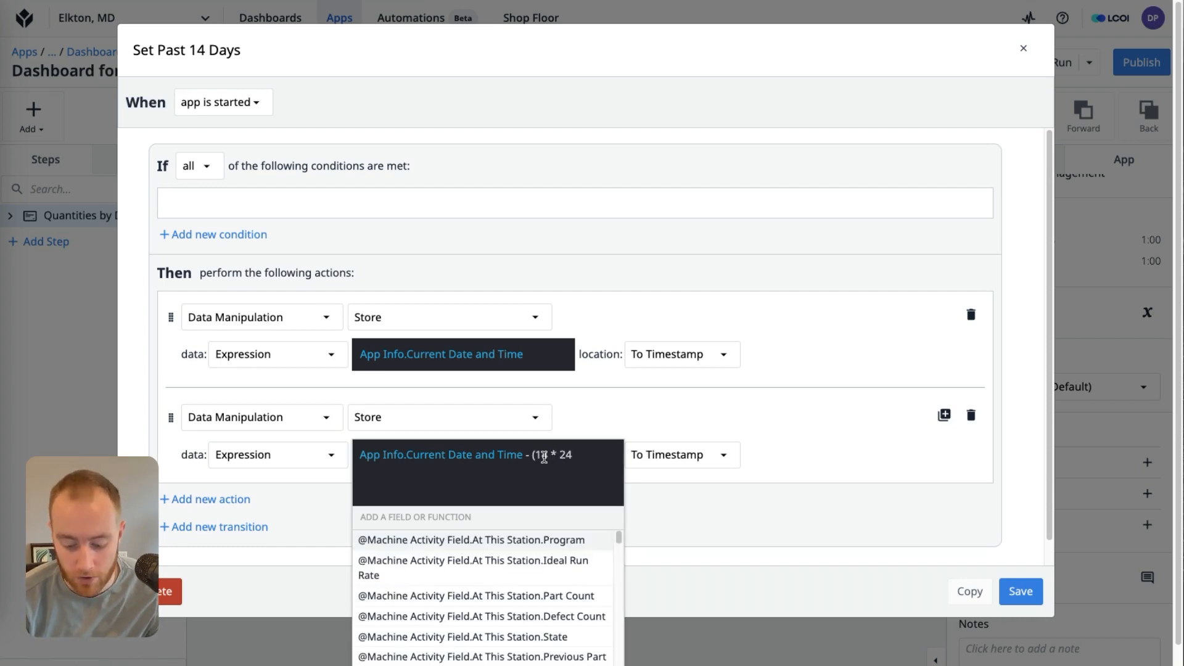
{"action": "type", "text": " * 60"}
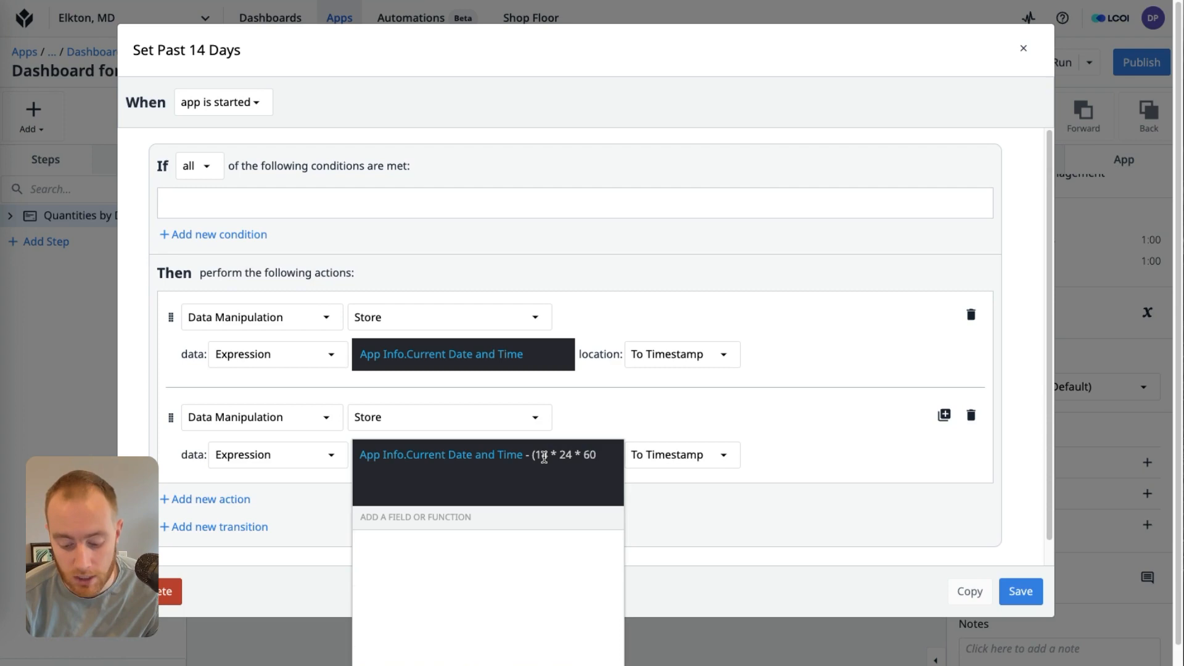
{"action": "type", "text": " * 60"}
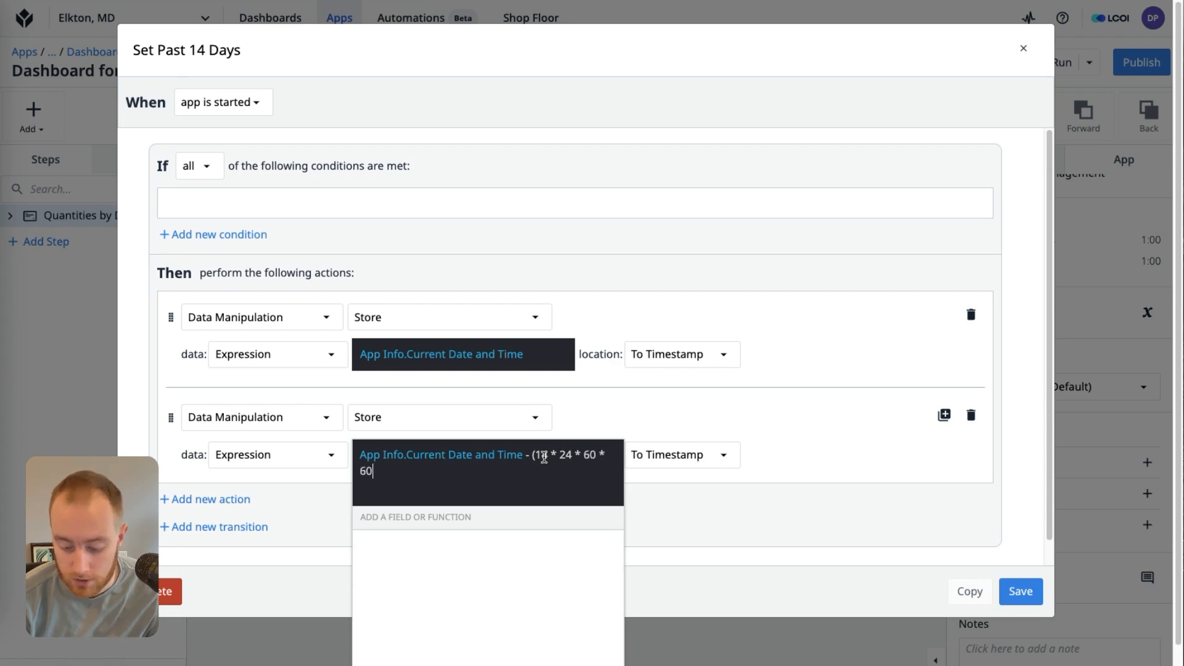
{"action": "type", "text": ")"}
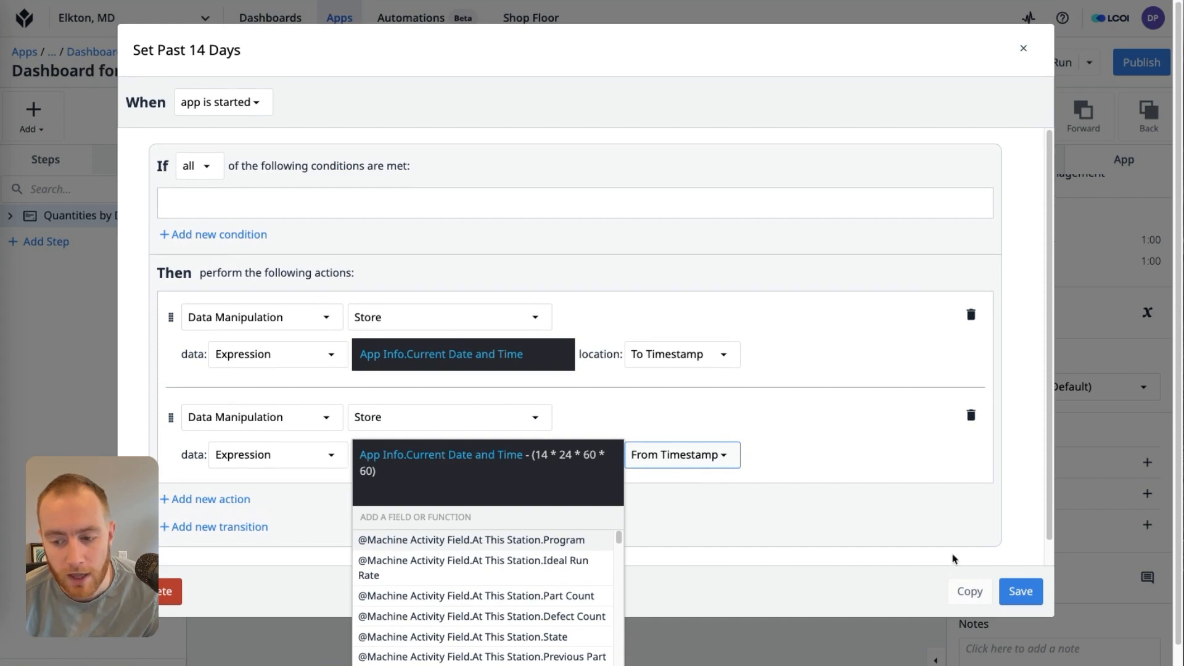
{"action": "left_click", "coordinate": [1025, 591]}
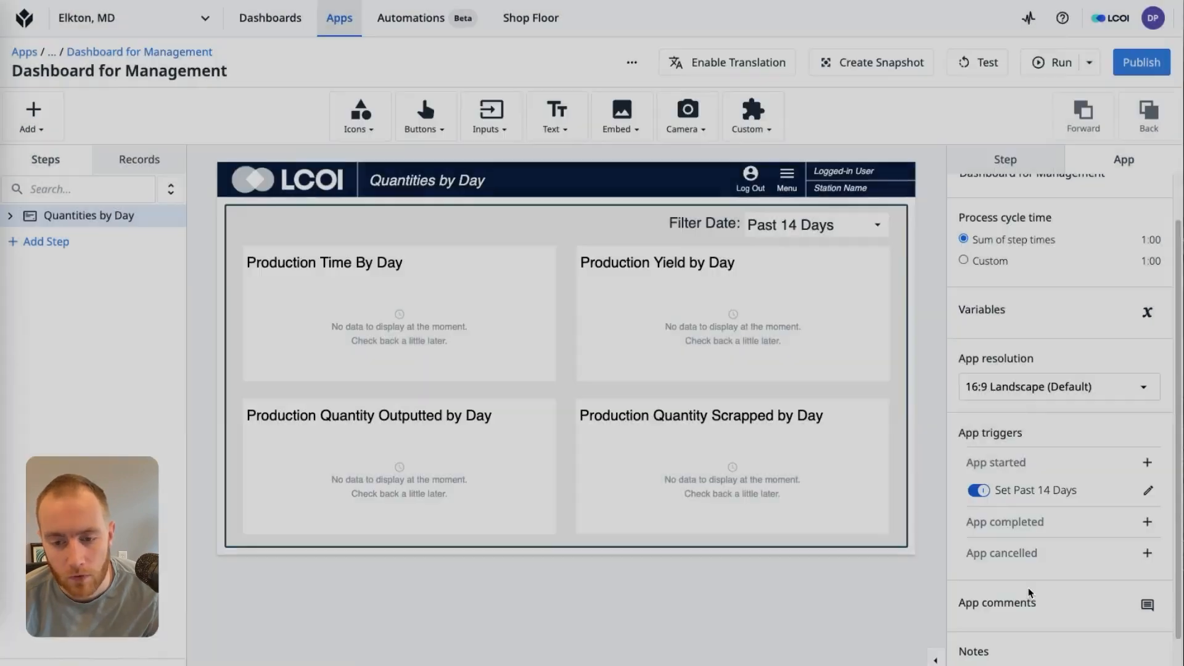
Reopen the trigger, set the From Timestamp expression to App Info.Current Date and Time - (14 * 24 * 60 * 60), and save the expression and trigger
{"action": "left_click", "coordinate": [1148, 490]}
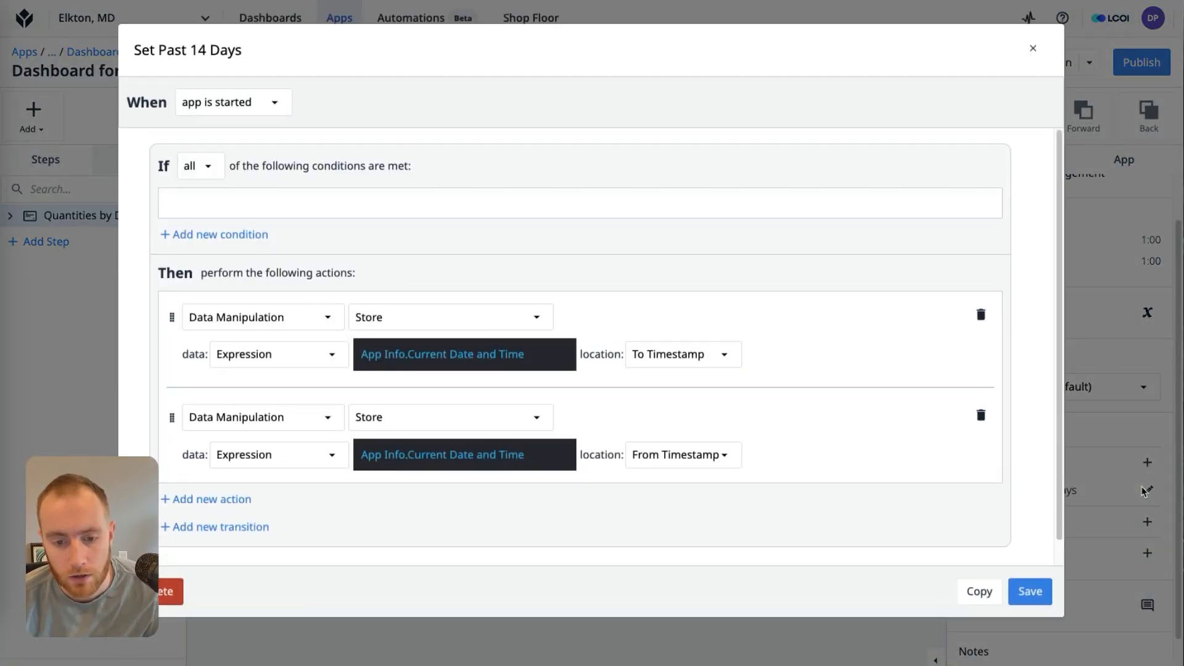
{"action": "left_click", "coordinate": [461, 453]}
{"action": "left_click", "coordinate": [511, 455]}
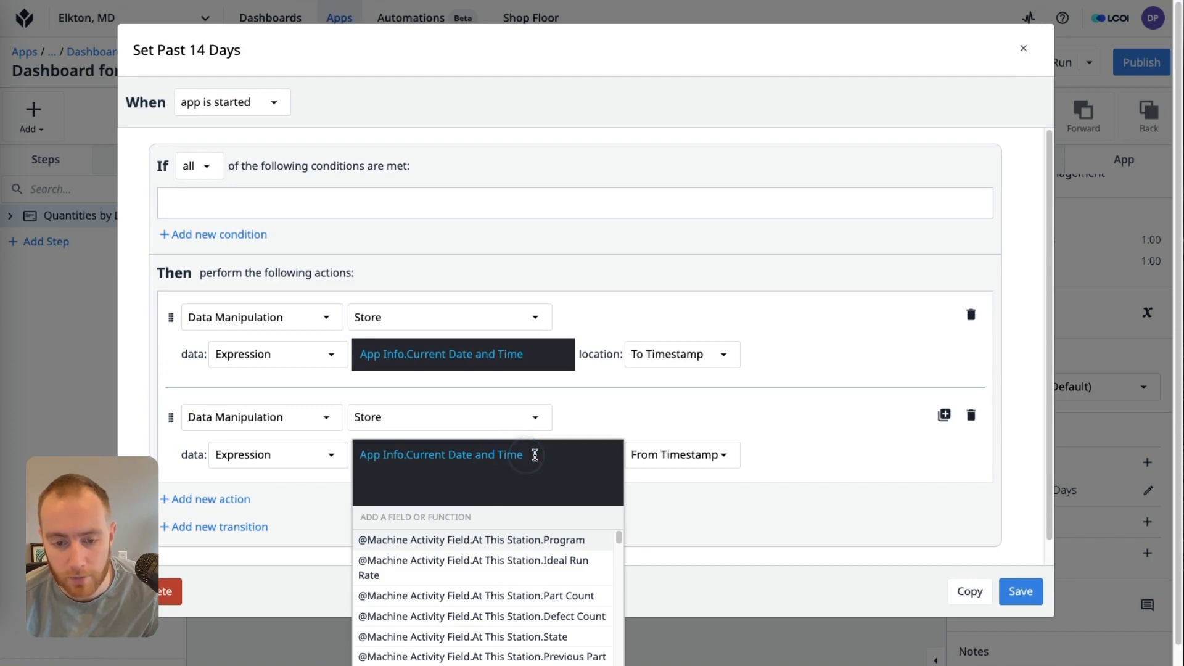
{"action": "key", "text": "ctrl+a"}
{"action": "type", "text": "App Info.Current Date and Time - (14 * 24 * 60 * 60)"}
{"action": "left_click", "coordinate": [587, 474]}
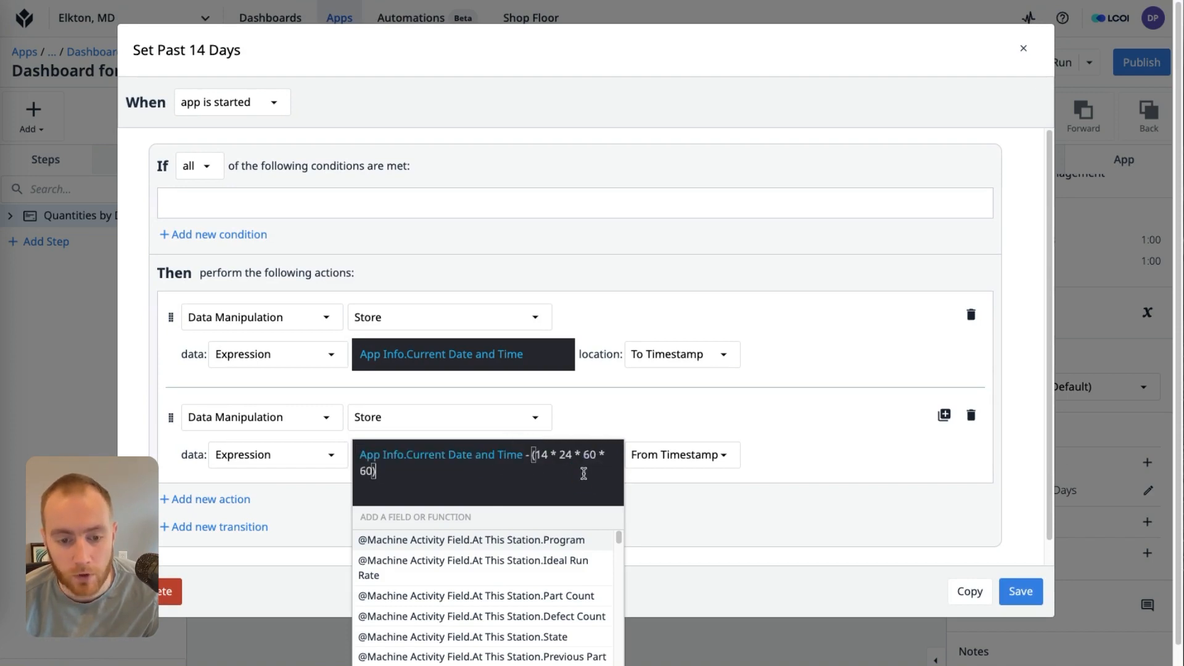
{"action": "scroll", "coordinate": [619, 586], "scroll_direction": "down", "scroll_amount": 2}
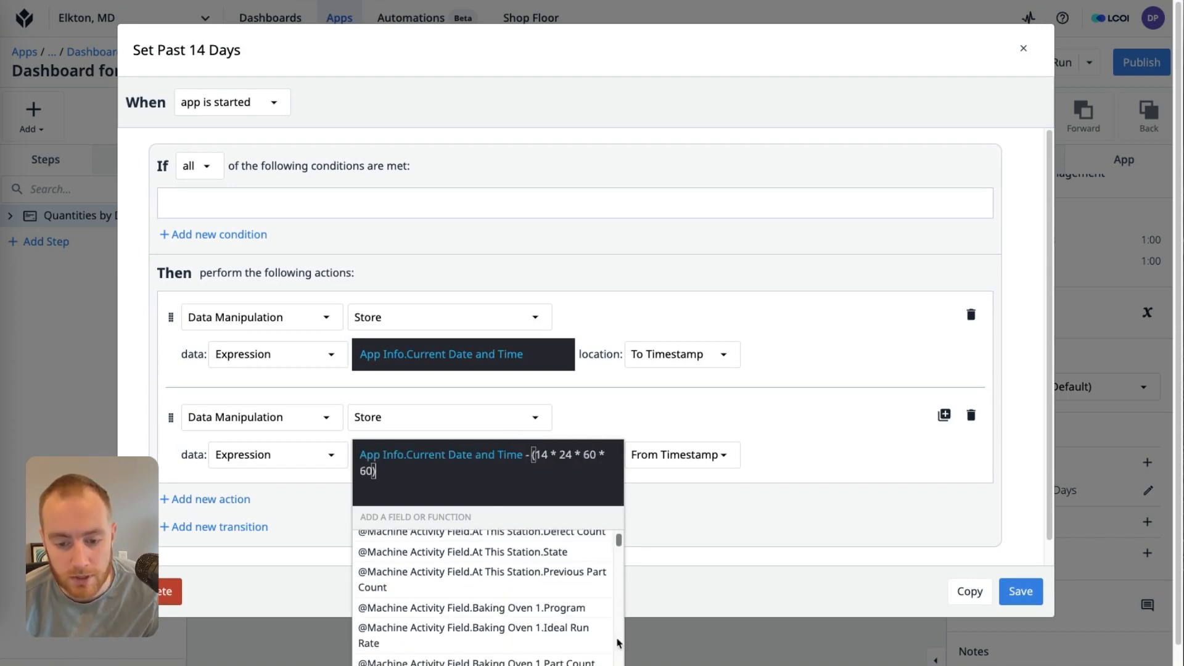
{"action": "scroll", "coordinate": [668, 616], "scroll_direction": "down", "scroll_amount": 2}
{"action": "left_click", "coordinate": [595, 662]}
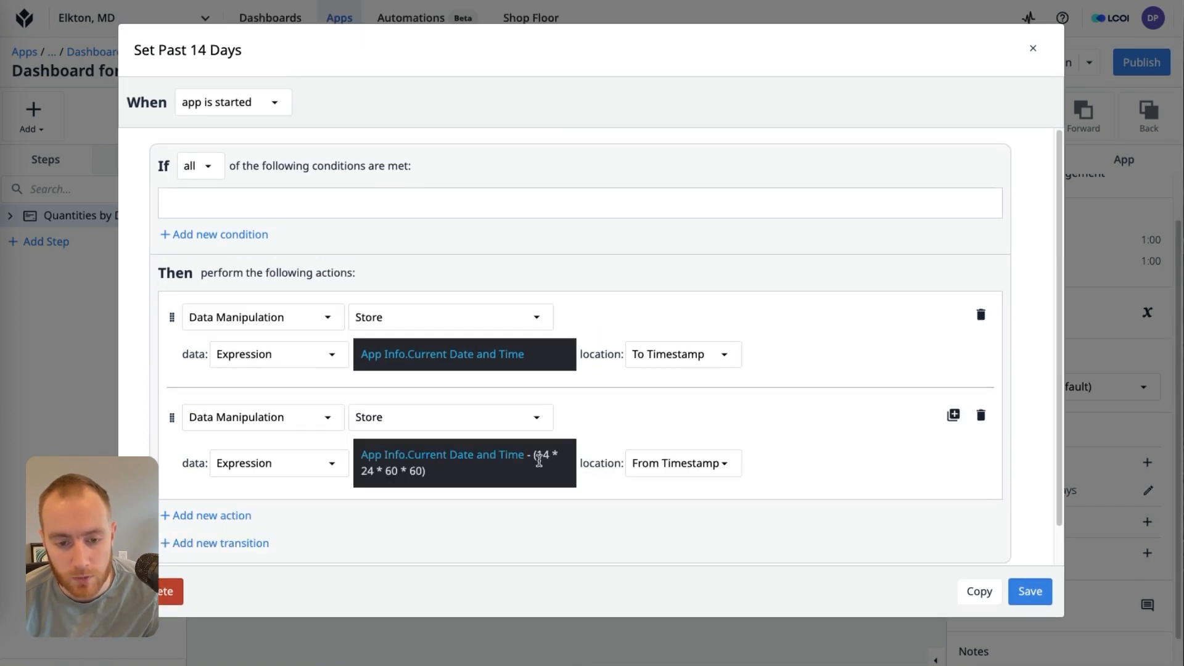
{"action": "left_click", "coordinate": [521, 475]}
{"action": "left_click", "coordinate": [740, 496]}
{"action": "left_click", "coordinate": [1002, 585]}
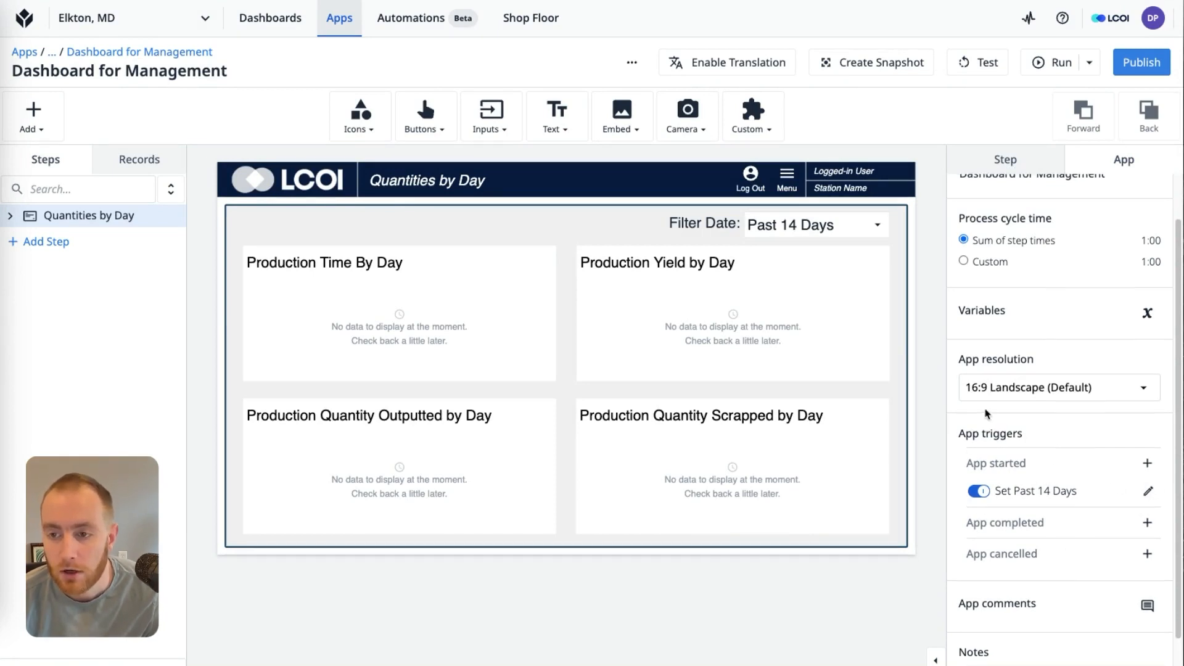
Restart and begin the app in test mode, and enlarge the preview to examine the four charts with the default date range
{"action": "left_click", "coordinate": [978, 62]}
{"action": "left_click", "coordinate": [976, 106]}
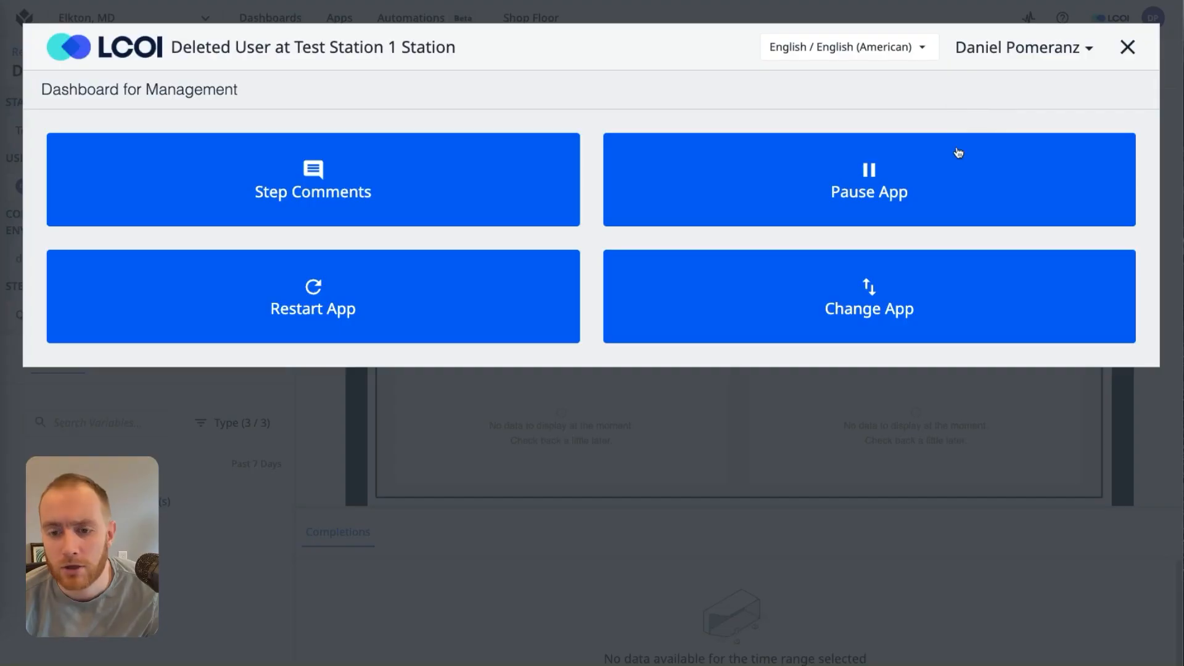
{"action": "left_click", "coordinate": [582, 283]}
{"action": "left_click", "coordinate": [728, 291]}
{"action": "left_click", "coordinate": [728, 291]}
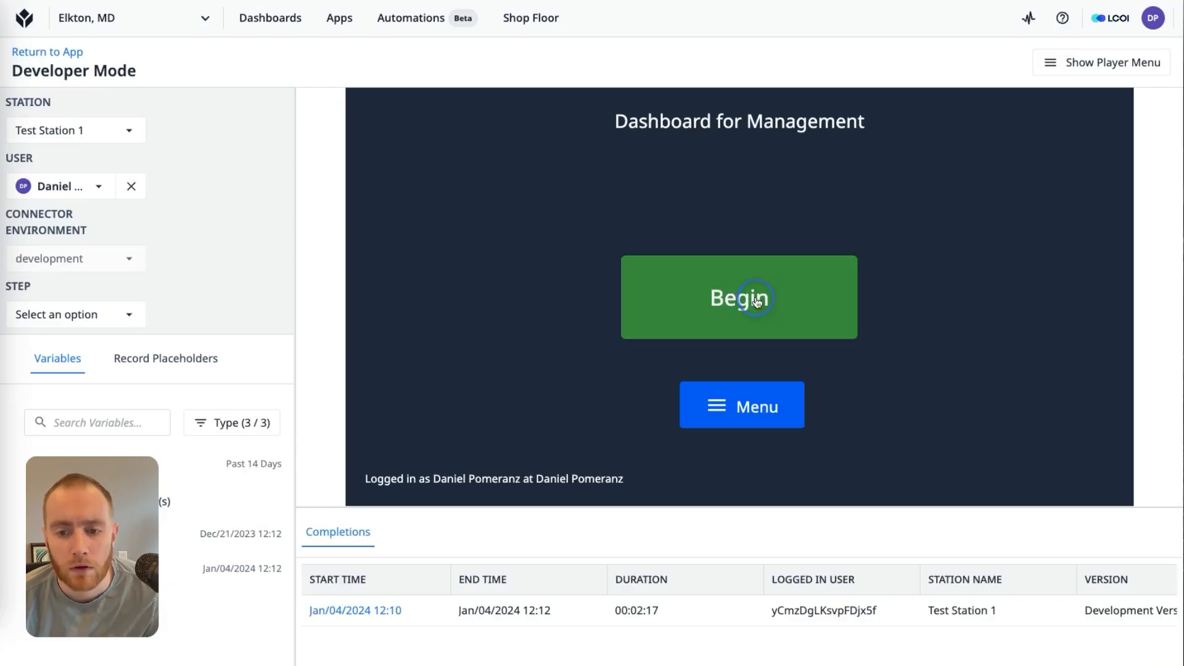
{"action": "left_click_drag", "start_coordinate": [299, 258], "coordinate": [106, 253]}
{"action": "left_click_drag", "start_coordinate": [660, 502], "coordinate": [661, 620]}
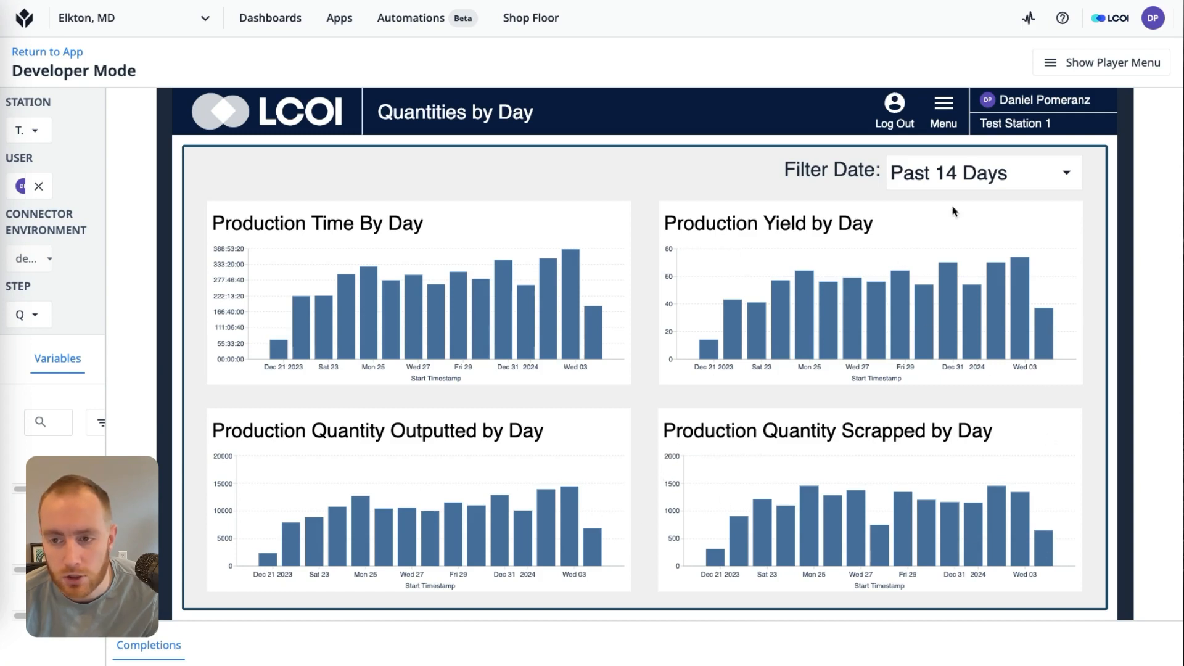
Return to the app editor and add an input-change trigger named If "Past 7 Days", set Values to the Filter Date dropdown
{"action": "left_click", "coordinate": [993, 176]}
{"action": "left_click", "coordinate": [972, 154]}
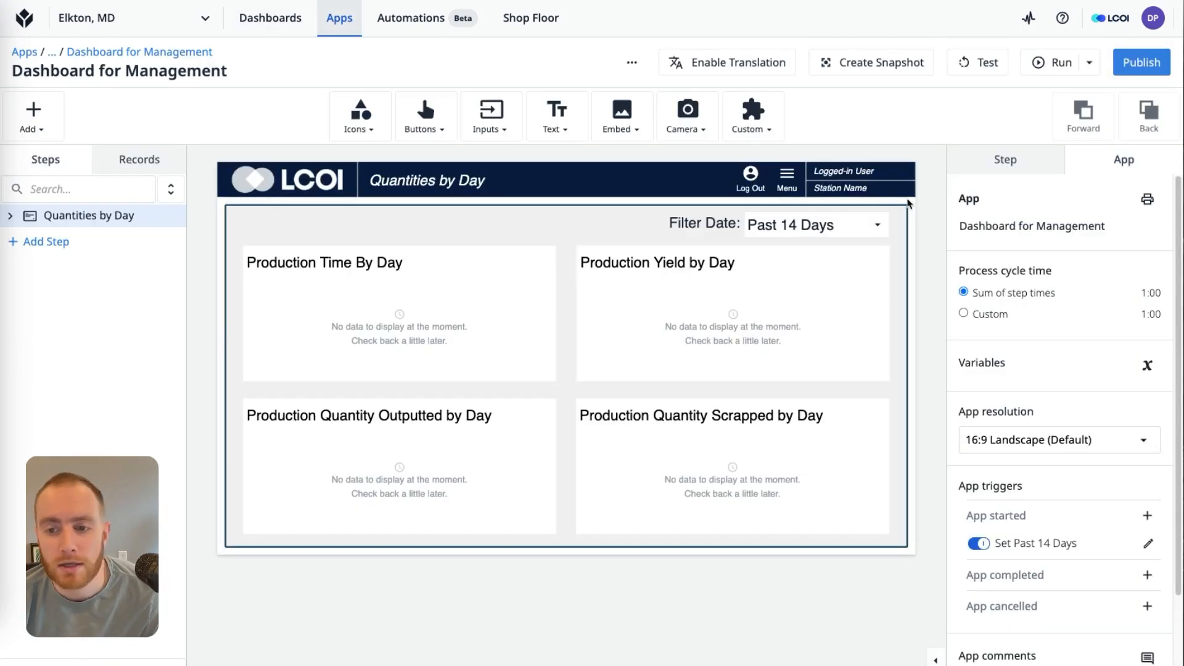
{"action": "left_click", "coordinate": [850, 223]}
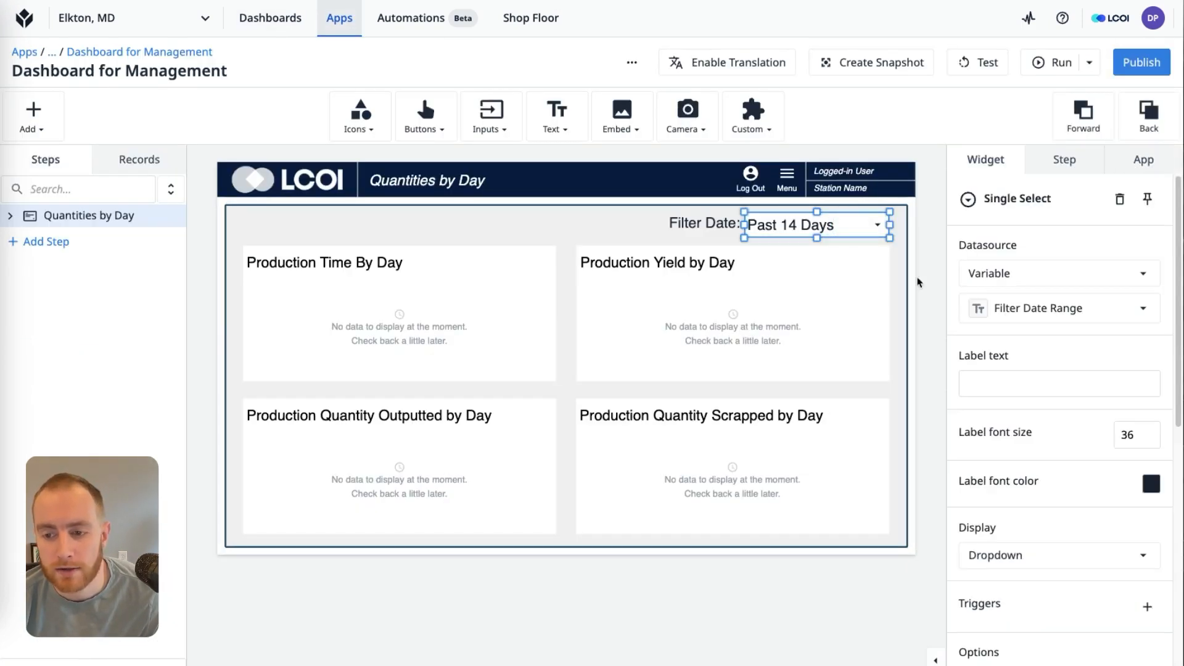
{"action": "scroll", "coordinate": [1017, 360], "scroll_direction": "down", "scroll_amount": 3}
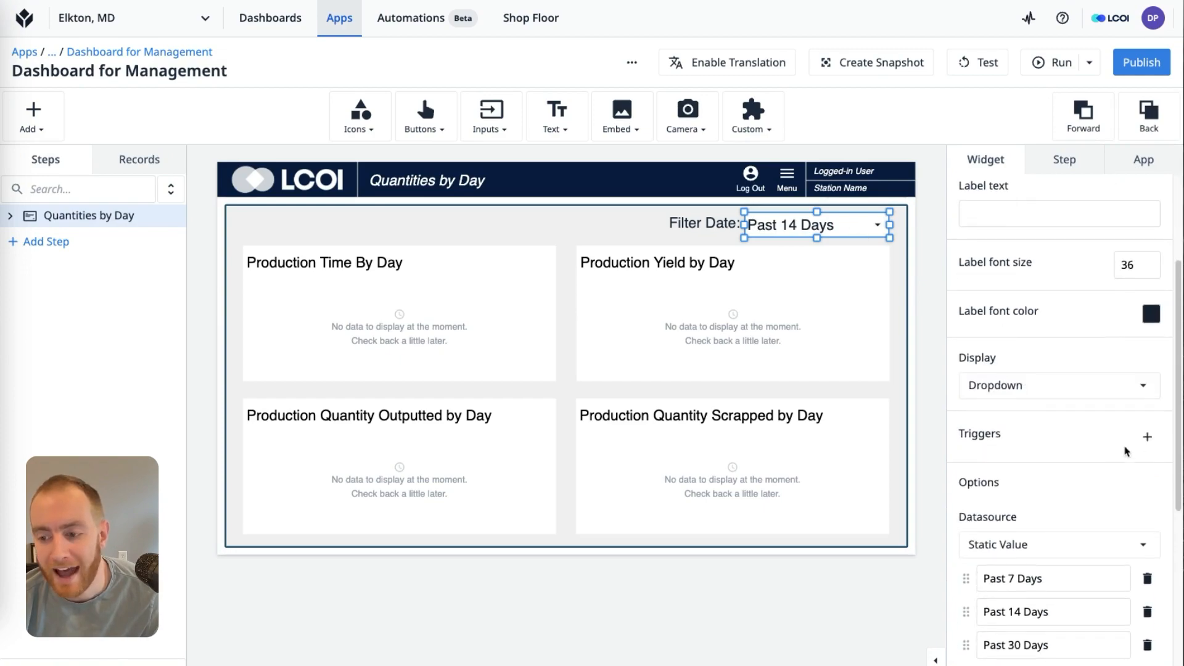
{"action": "left_click", "coordinate": [1146, 436]}
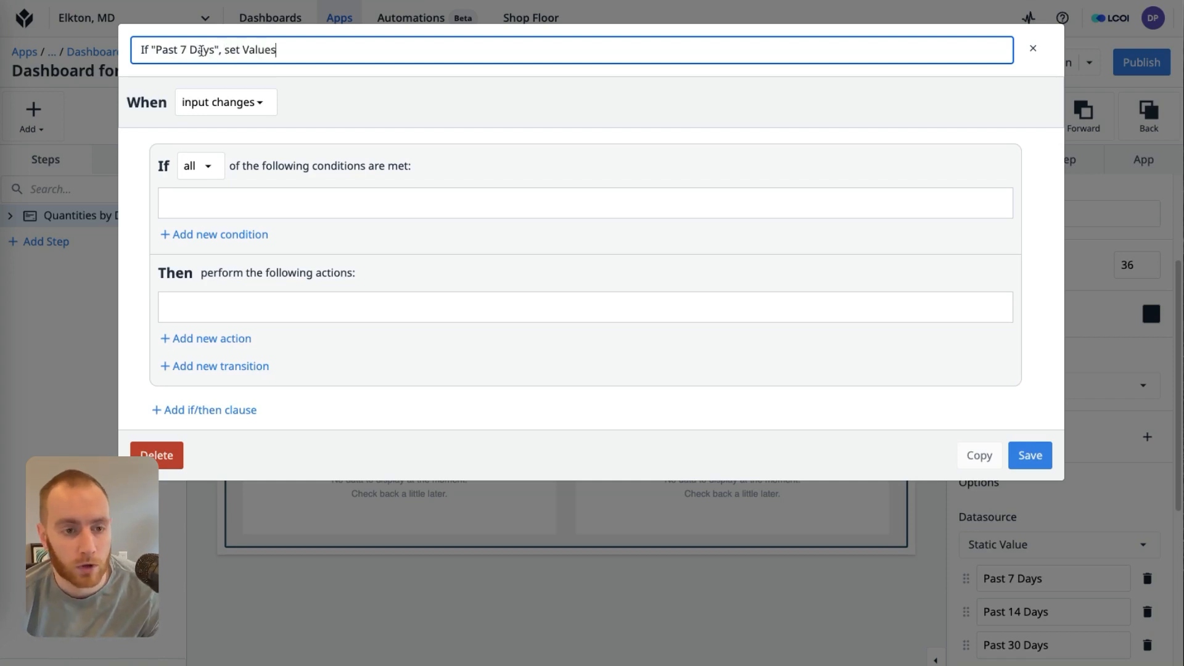
Add a condition requiring the Filter Date Range variable to equal the static value Past 7 Days
{"action": "left_click", "coordinate": [264, 233]}
{"action": "left_click", "coordinate": [258, 216]}
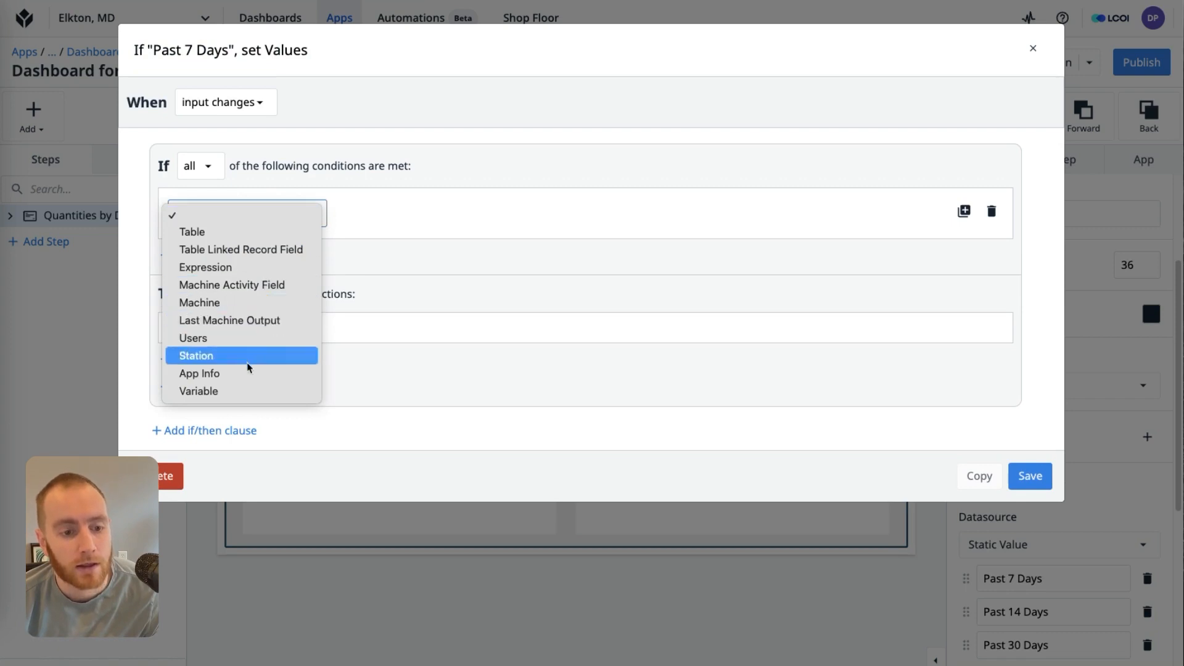
{"action": "left_click", "coordinate": [245, 391]}
{"action": "left_click", "coordinate": [391, 214]}
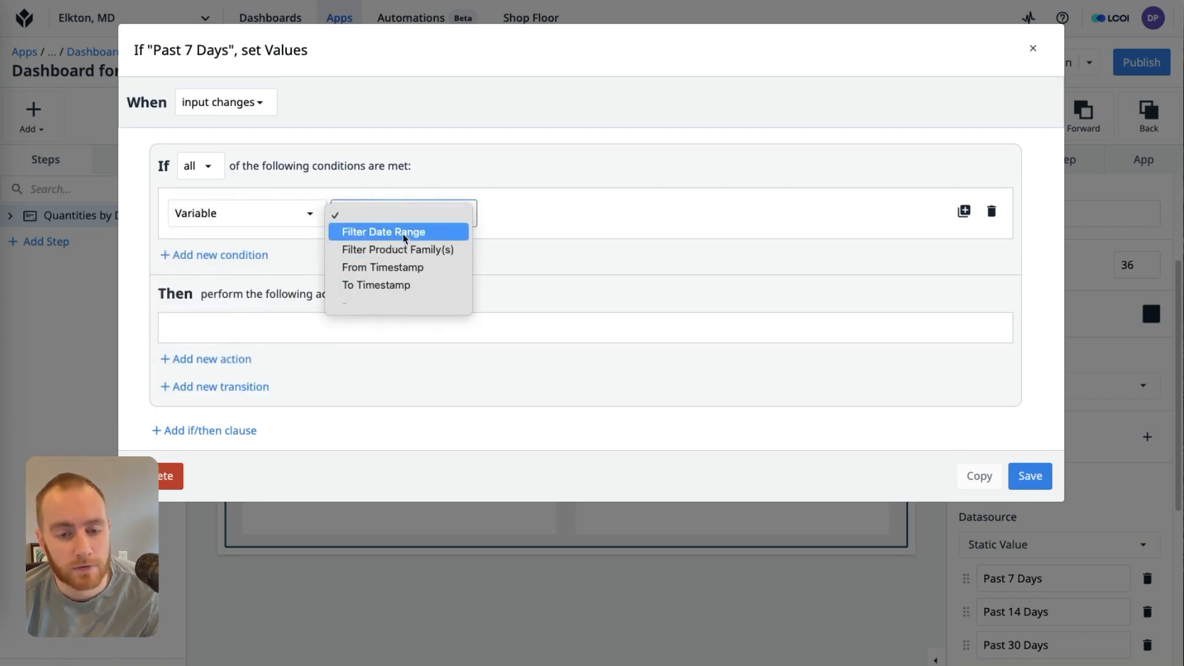
{"action": "left_click", "coordinate": [386, 229]}
{"action": "left_click", "coordinate": [526, 213]}
{"action": "left_click", "coordinate": [530, 286]}
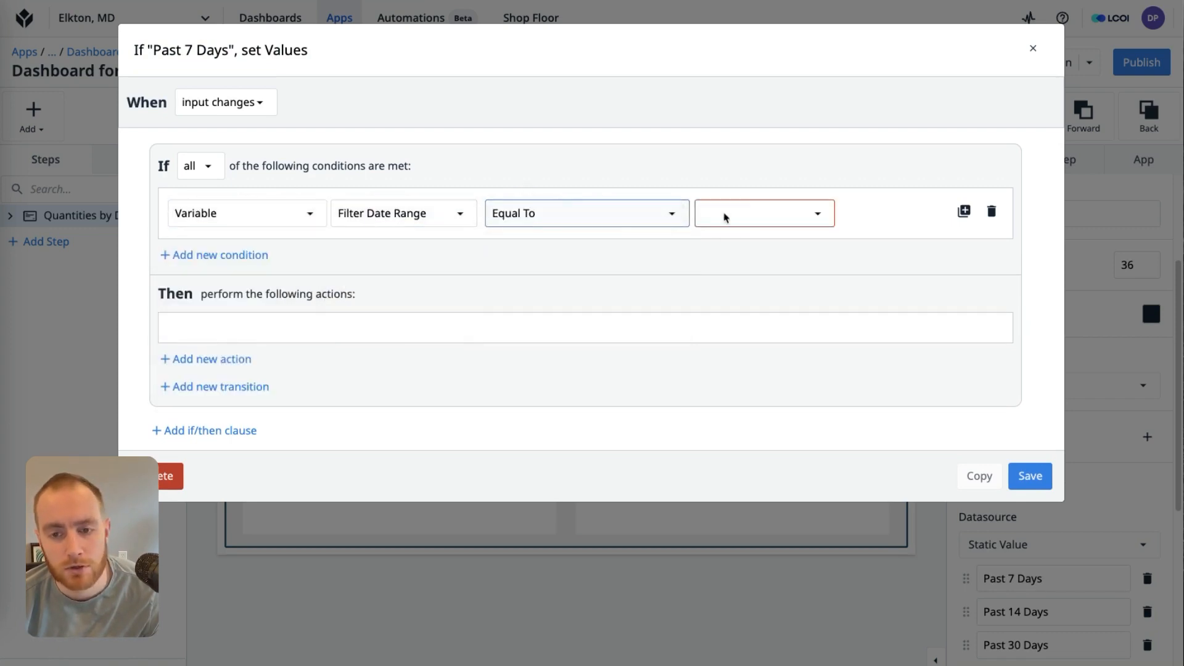
{"action": "left_click", "coordinate": [724, 215]}
{"action": "left_click", "coordinate": [732, 302]}
{"action": "left_click", "coordinate": [339, 246]}
{"action": "type", "text": "Past 7 Days"}
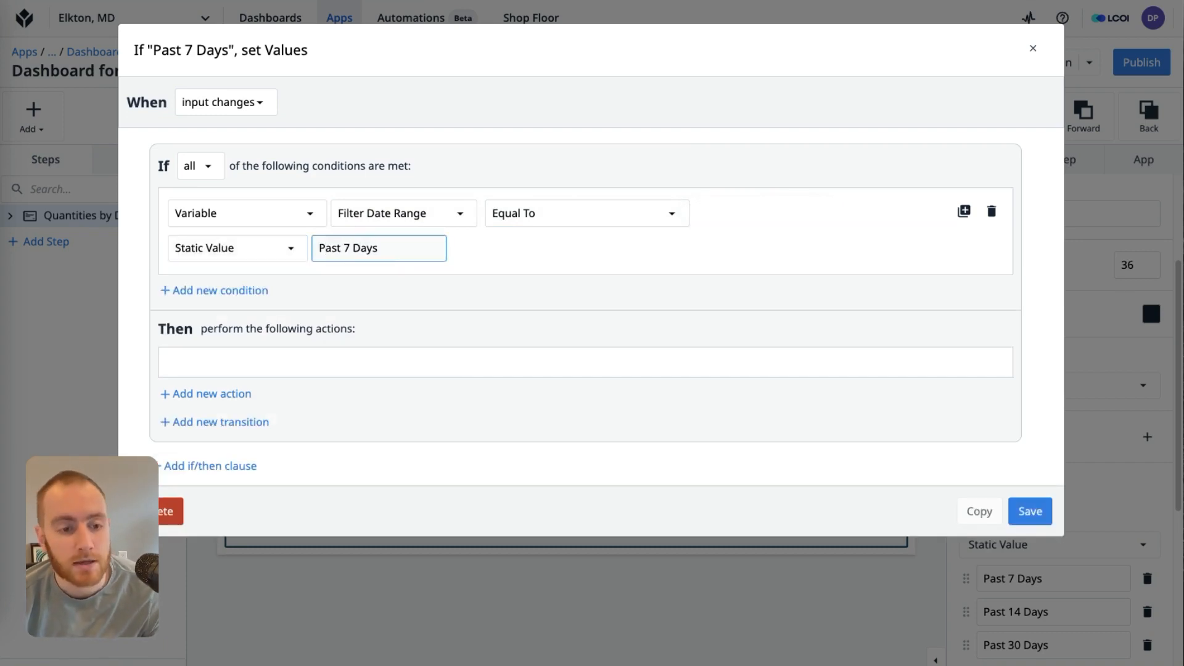
Add a Data Manipulation Store action that takes its data from an expression
{"action": "left_click", "coordinate": [246, 393]}
{"action": "left_click", "coordinate": [265, 370]}
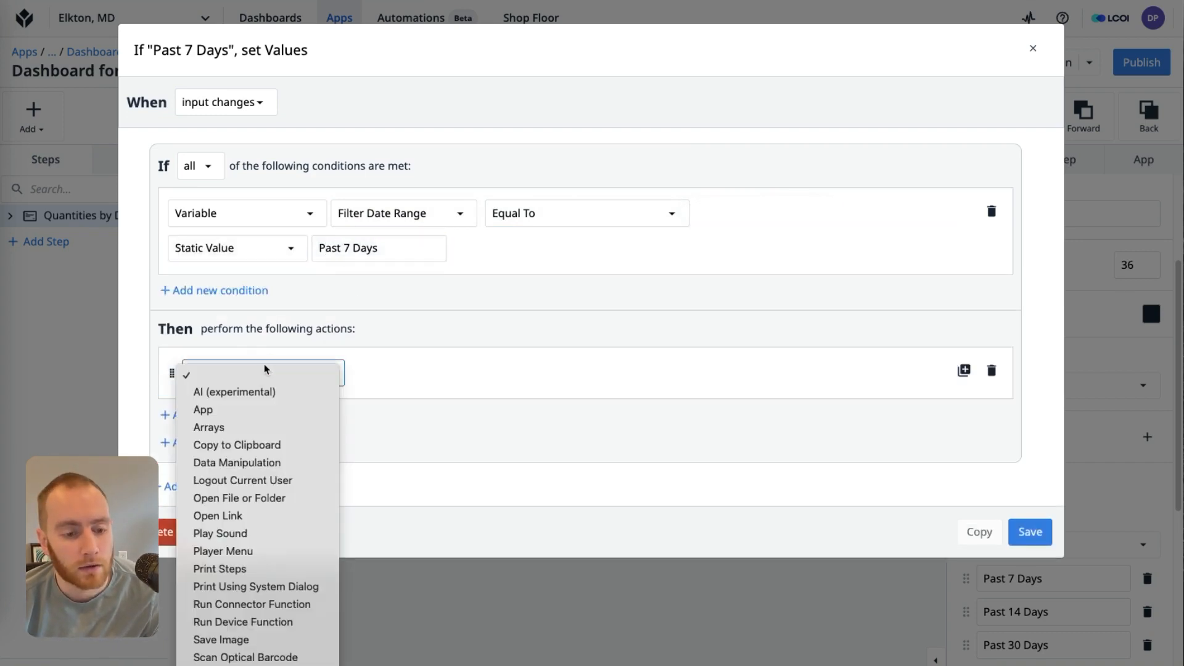
{"action": "left_click", "coordinate": [272, 462]}
{"action": "left_click", "coordinate": [404, 371]}
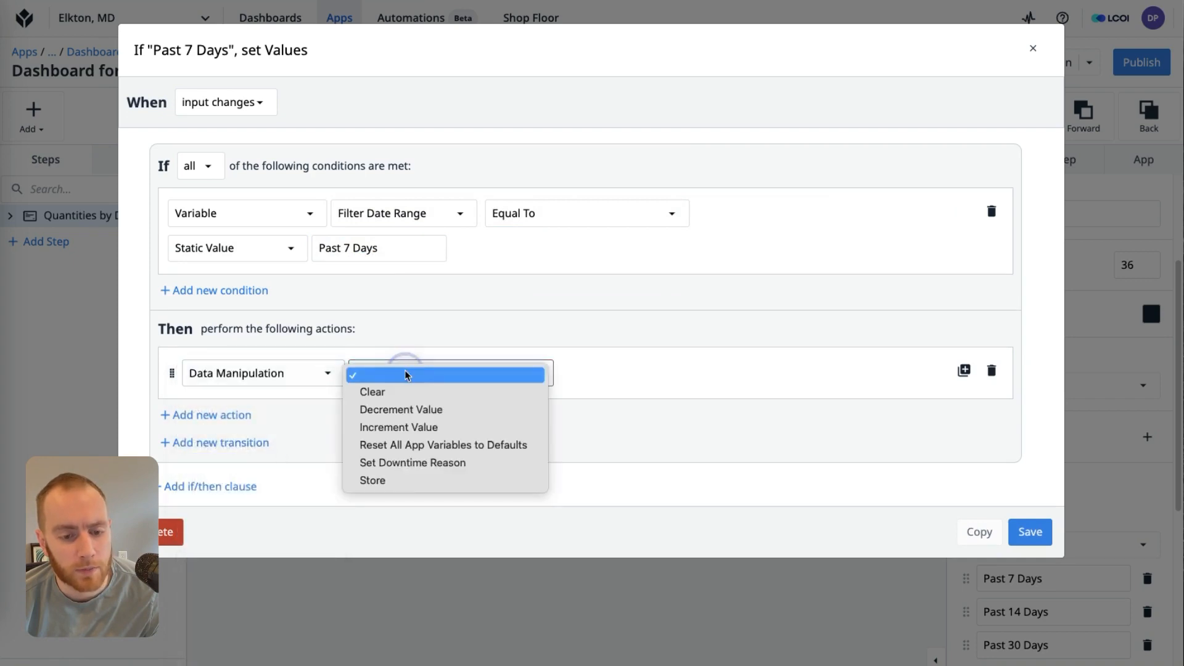
{"action": "left_click", "coordinate": [408, 476]}
{"action": "left_click", "coordinate": [645, 373]}
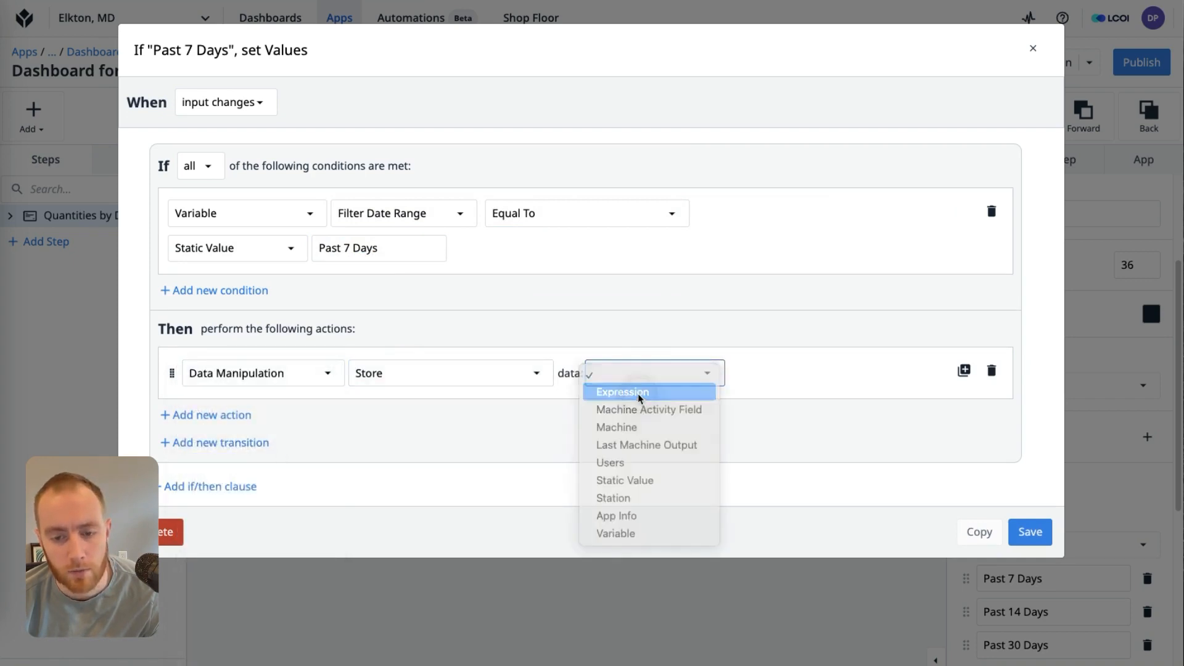
{"action": "left_click", "coordinate": [639, 397]}
Enter and save App Info.Current Date and Time - (7 * 24 * 60 * 60) as the Store action's expression
{"action": "left_click", "coordinate": [476, 418]}
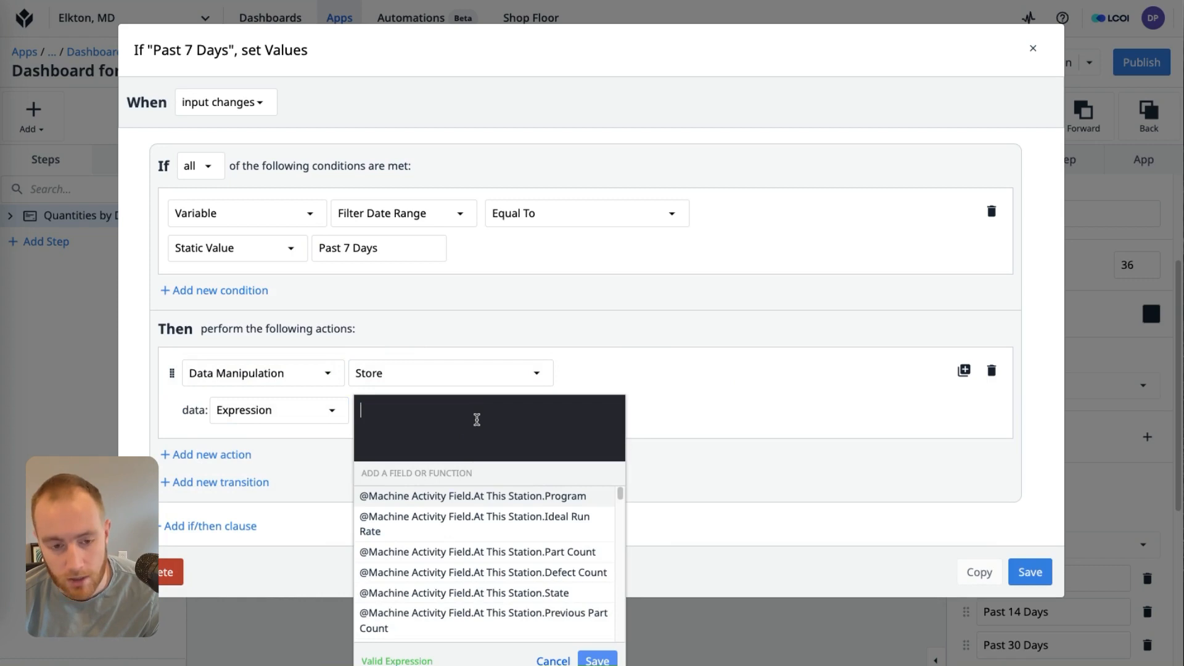
{"action": "type", "text": "App Info.Current Date and Time - (14 * 24 * 60 * 60)"}
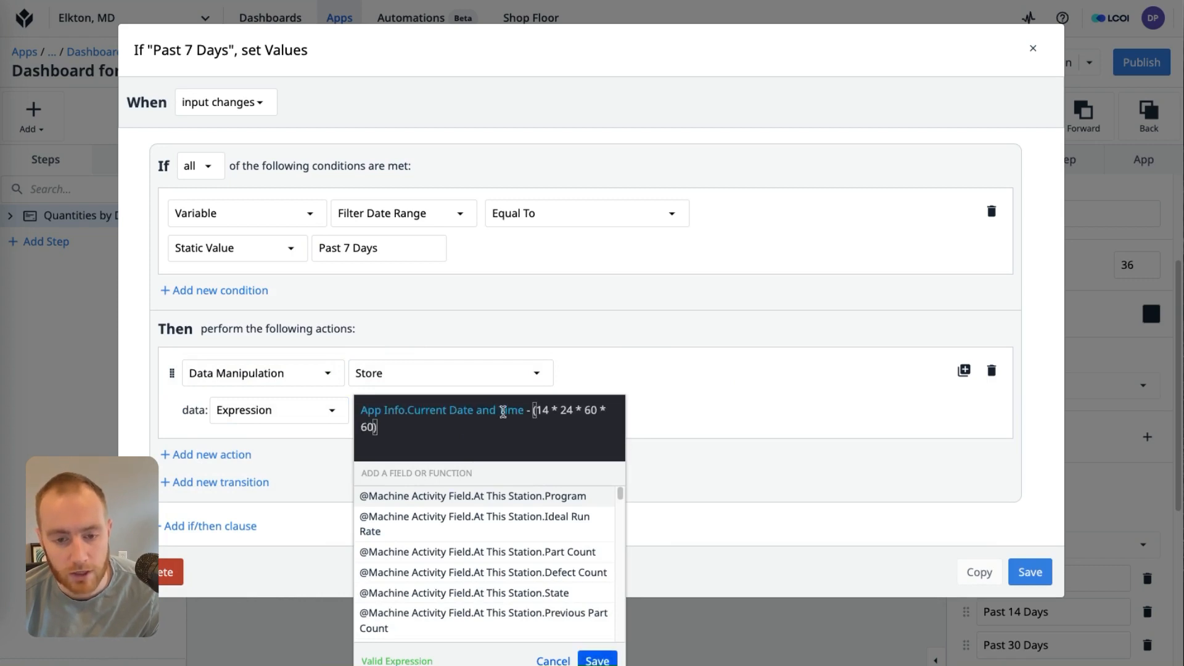
{"action": "double_click", "coordinate": [543, 411]}
{"action": "left_click", "coordinate": [541, 422]}
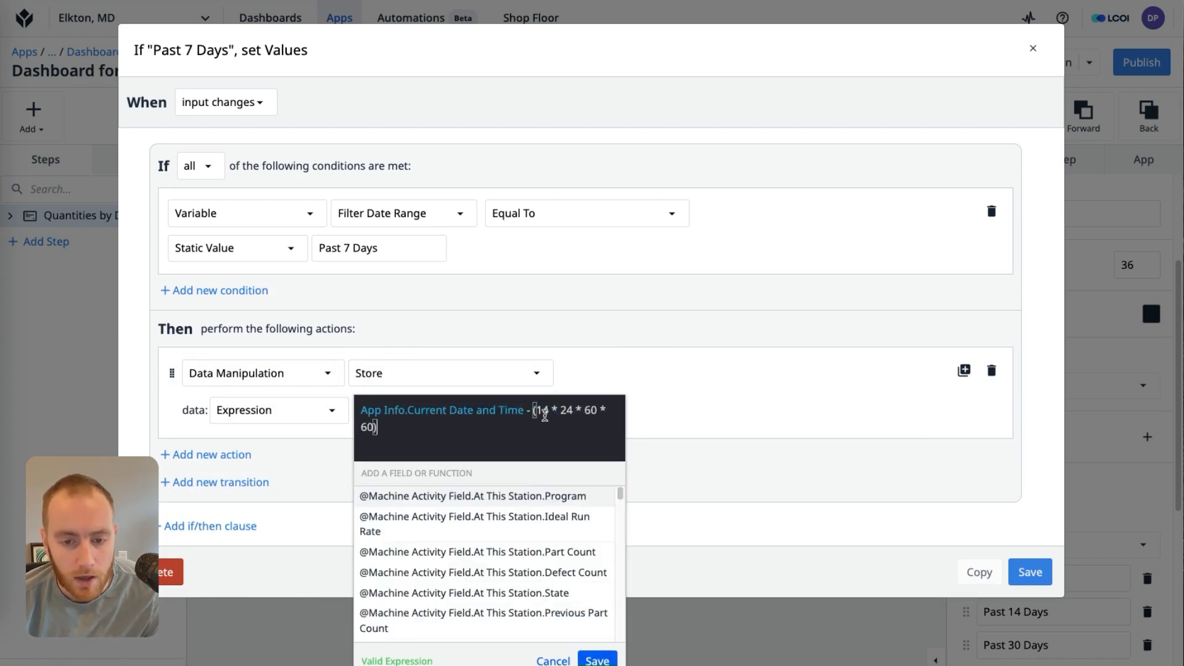
{"action": "double_click", "coordinate": [541, 411]}
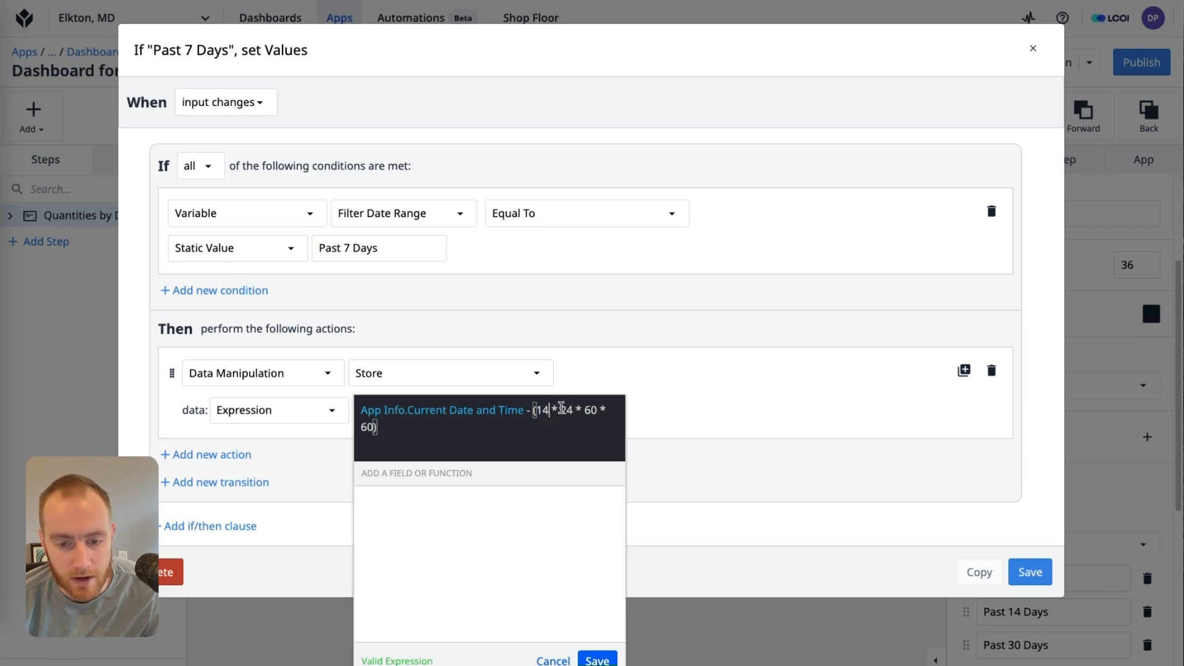
{"action": "left_click", "coordinate": [542, 410]}
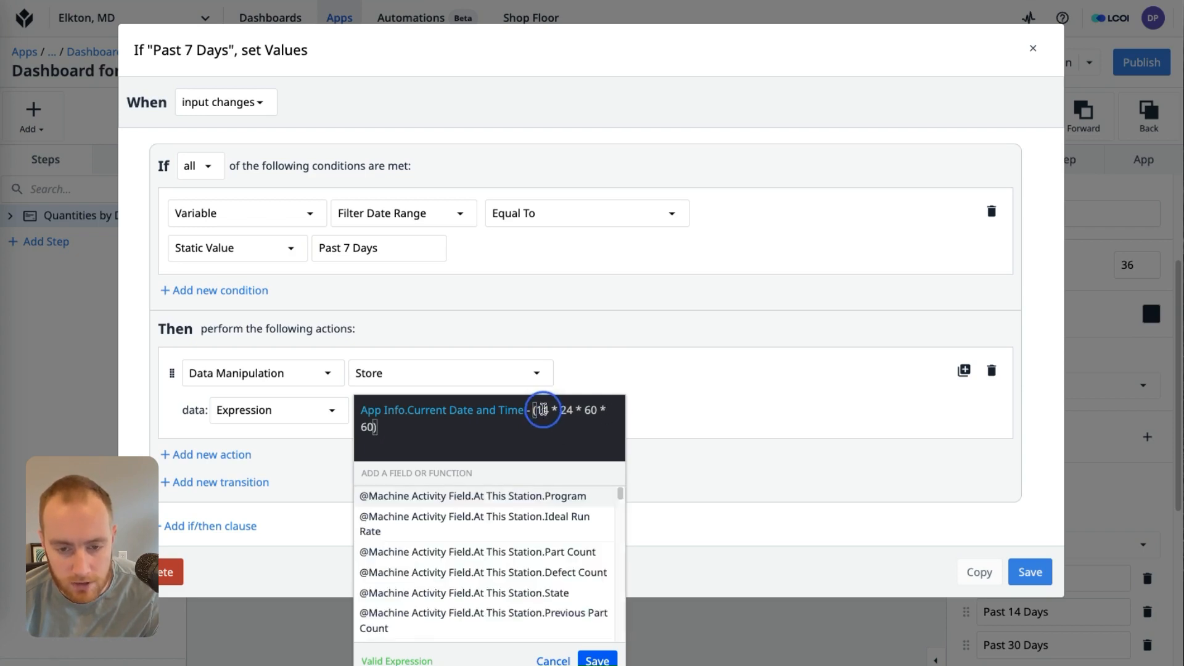
{"action": "key", "text": "Delete"}
{"action": "key", "text": "Delete"}
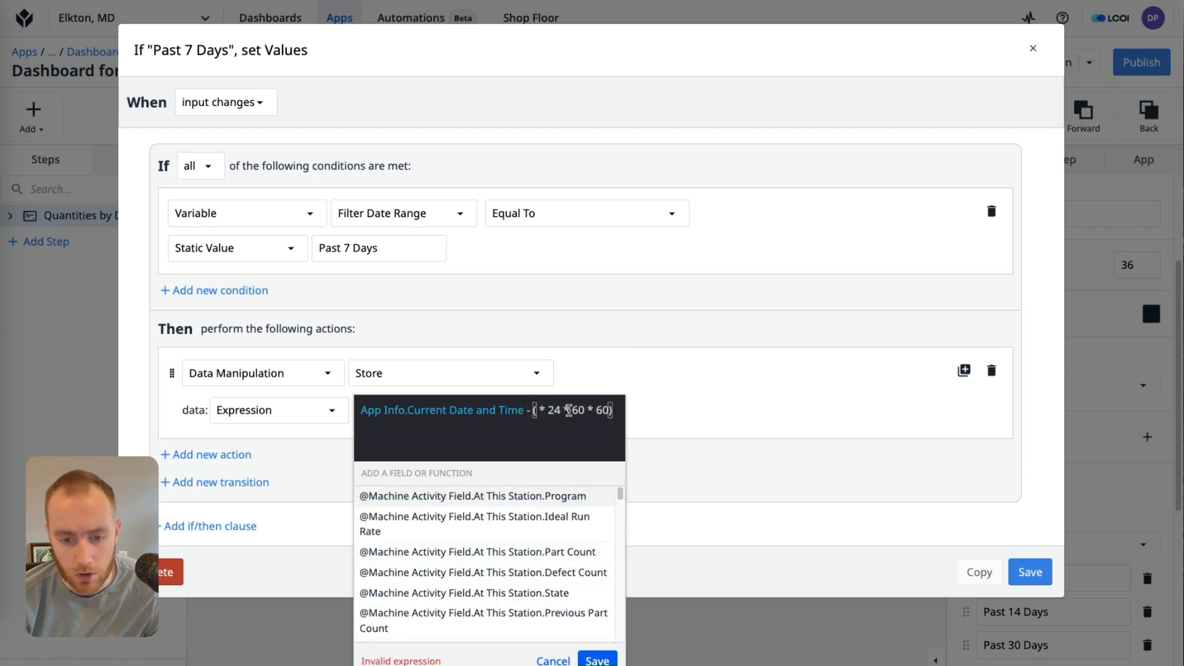
{"action": "type", "text": "7"}
{"action": "left_click", "coordinate": [597, 660]}
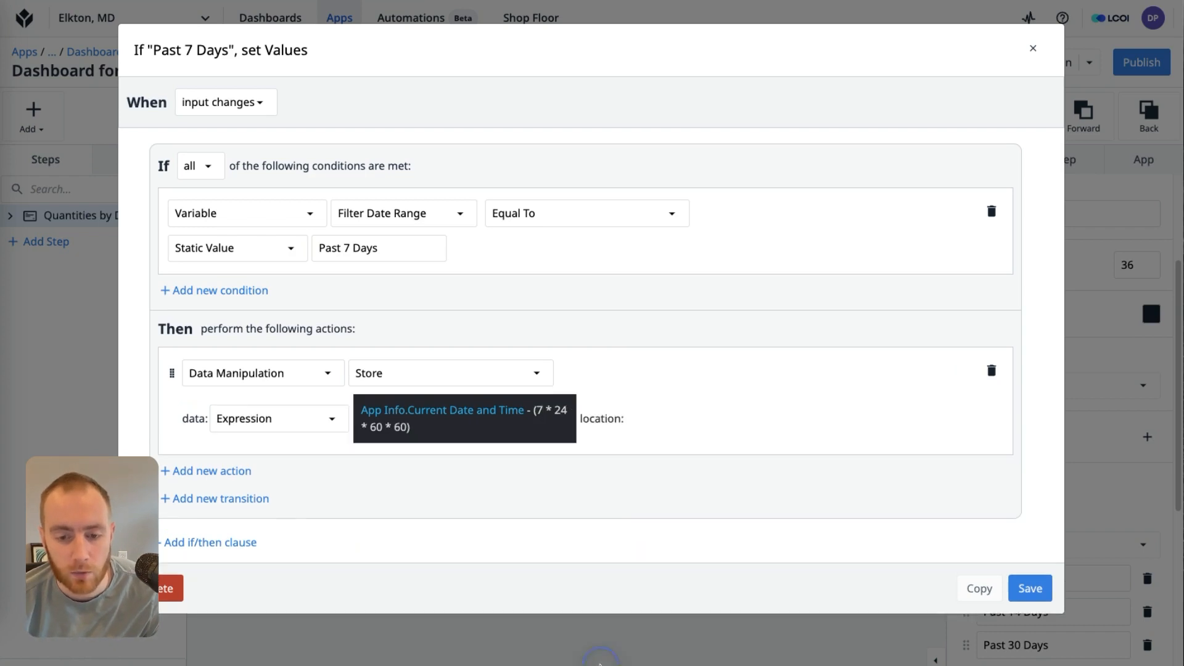
Set the Store location to From Timestamp, save the trigger, and reopen it briefly to check its settings
{"action": "left_click", "coordinate": [648, 420]}
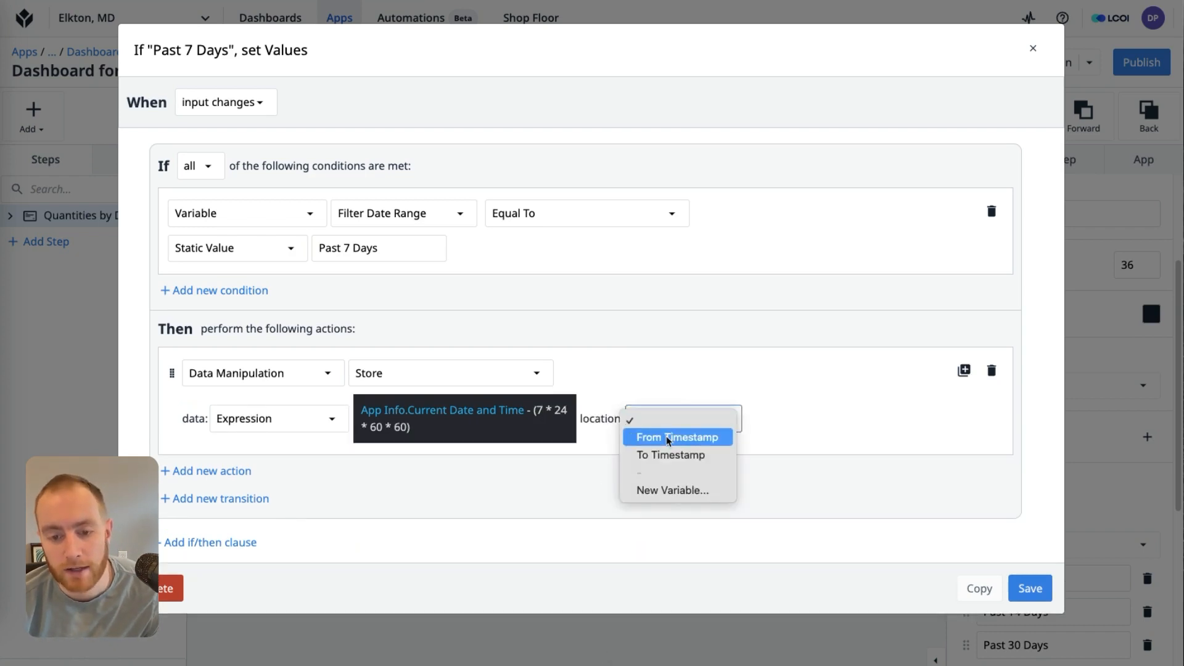
{"action": "left_click", "coordinate": [668, 438]}
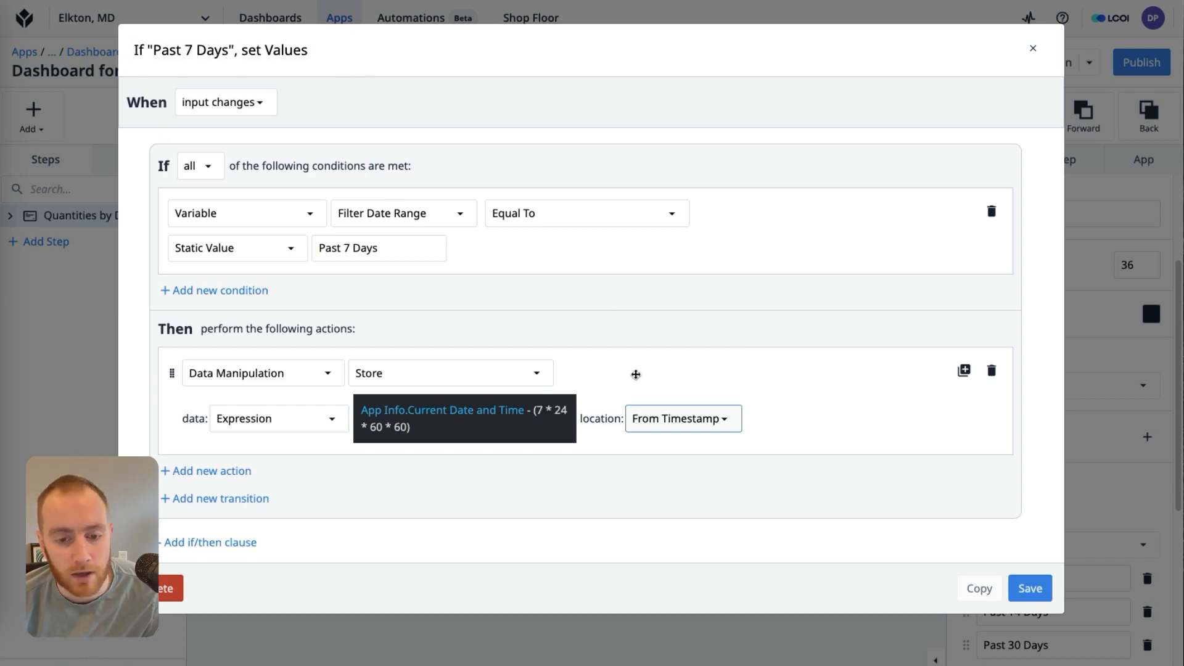
{"action": "left_click", "coordinate": [1046, 592]}
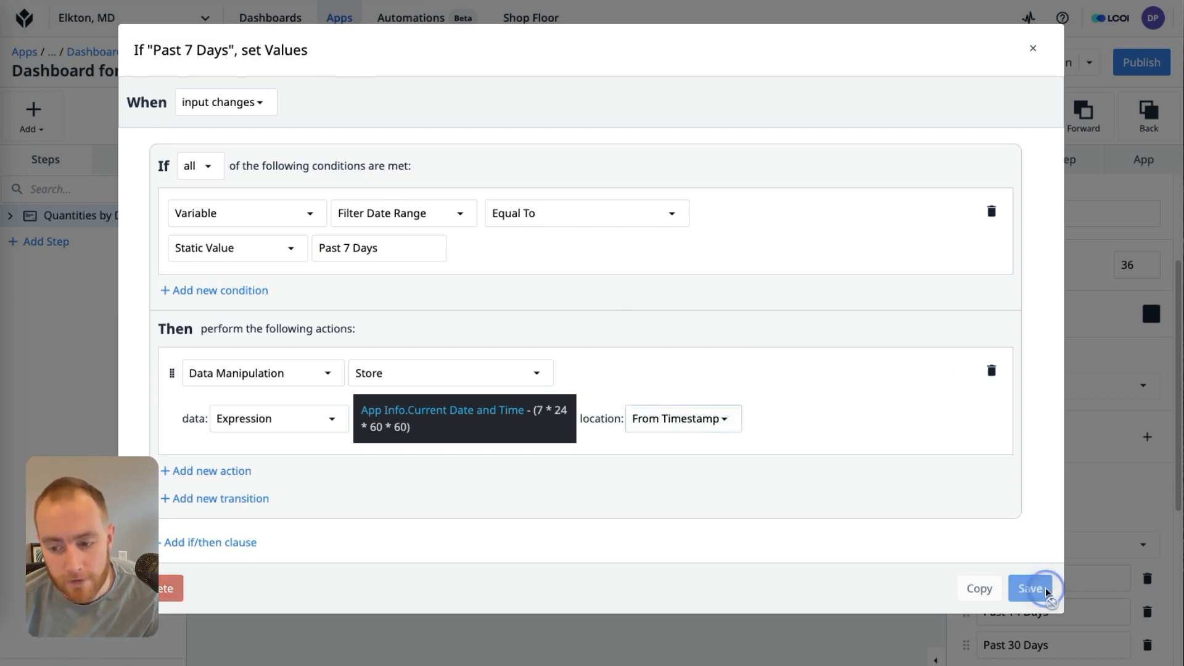
{"action": "left_click", "coordinate": [1145, 463]}
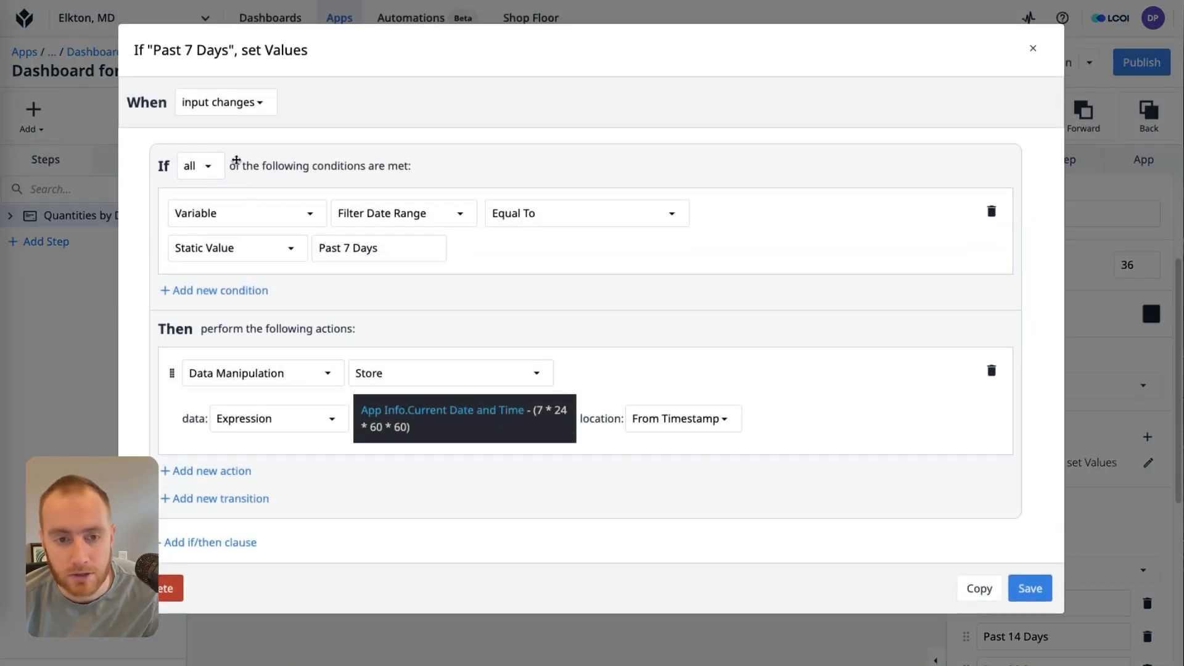
{"action": "left_click", "coordinate": [1033, 48]}
Duplicate the dropdown's Past 7 Days trigger and rename the copy If "Past 14 Days", set Values
{"action": "mouse_move", "coordinate": [1112, 462]}
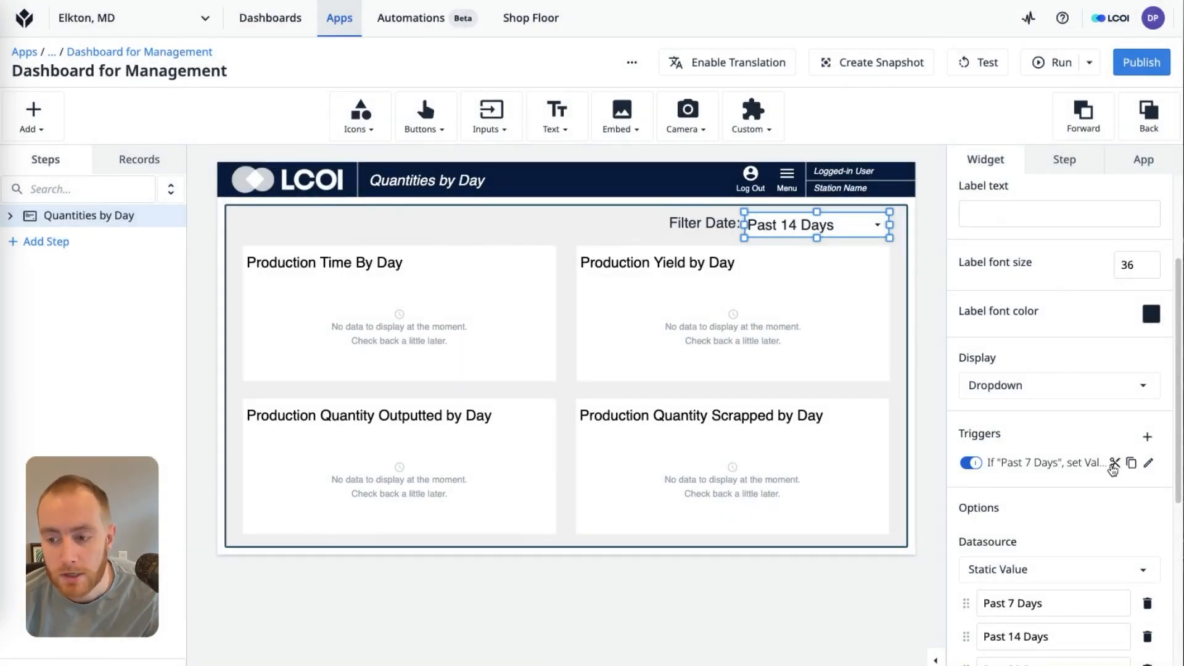
{"action": "left_click", "coordinate": [936, 309]}
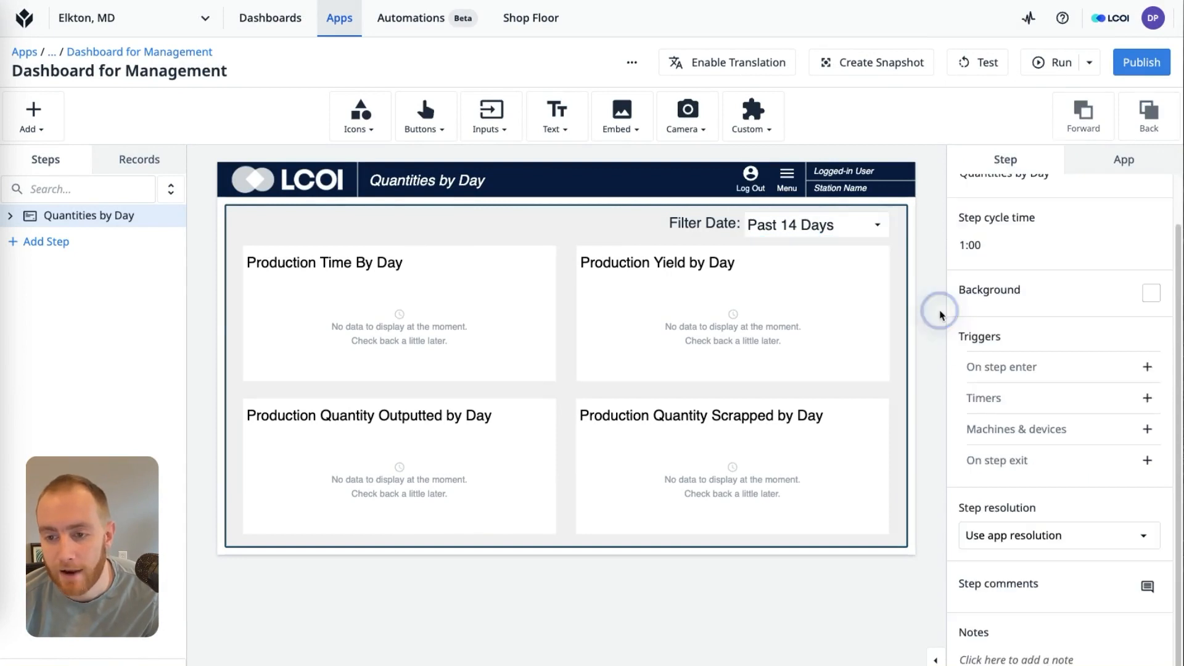
{"action": "left_click", "coordinate": [813, 233]}
{"action": "mouse_move", "coordinate": [1138, 582]}
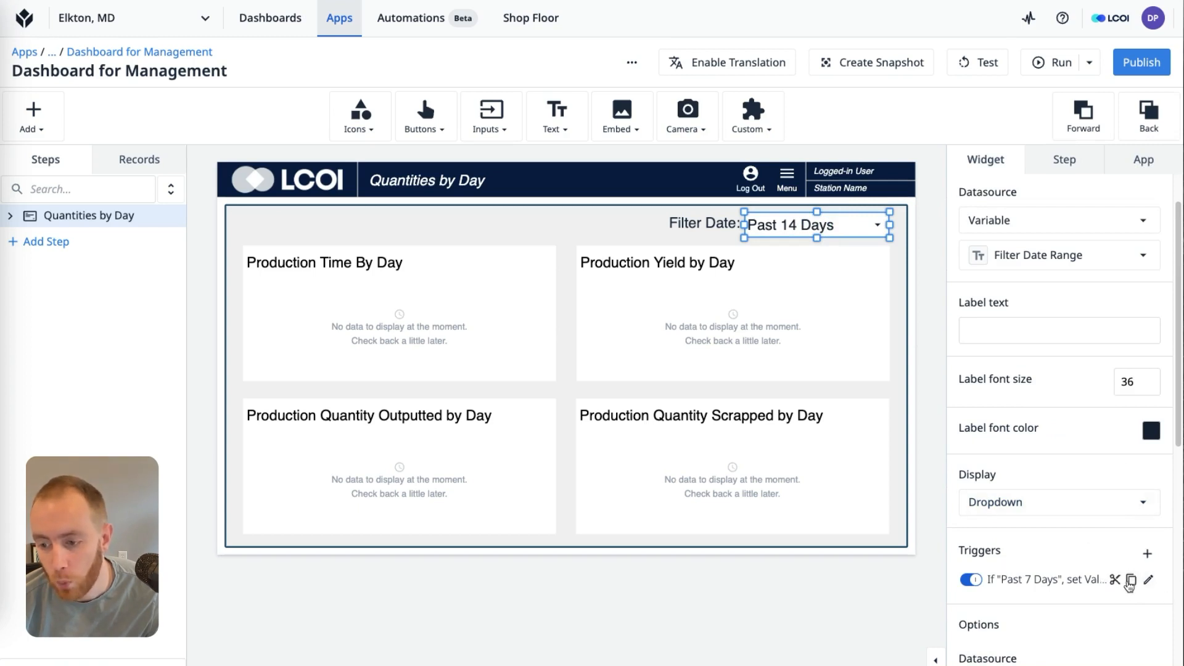
{"action": "left_click", "coordinate": [1130, 581]}
{"action": "key", "text": "super+v"}
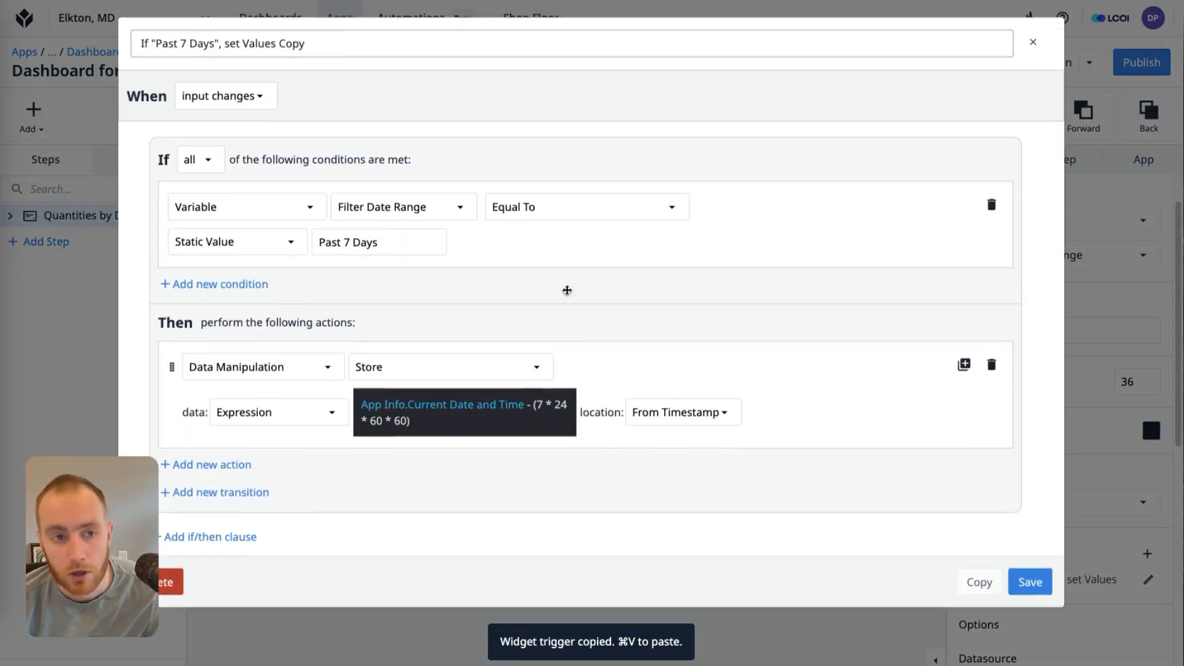
{"action": "left_click", "coordinate": [199, 49]}
{"action": "double_click", "coordinate": [179, 48]}
{"action": "type", "text": "14"}
{"action": "left_click", "coordinate": [344, 55]}
{"action": "key", "text": "BackSpace"}
{"action": "key", "text": "BackSpace"}
{"action": "key", "text": "BackSpace"}
{"action": "key", "text": "BackSpace"}
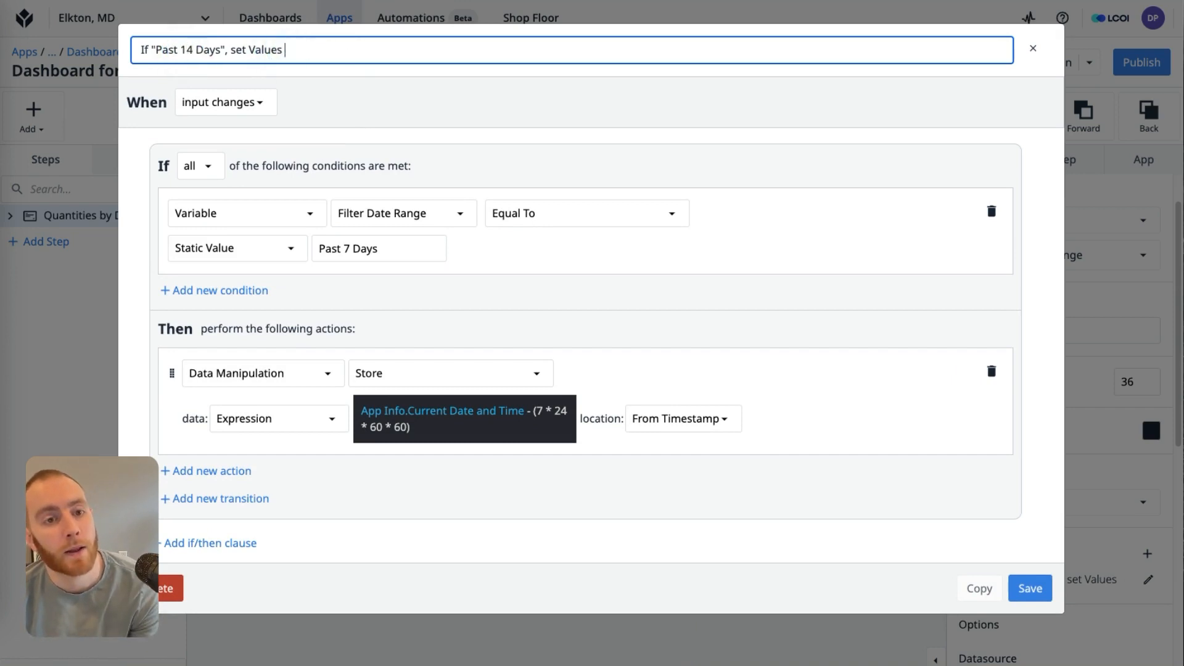
Set the copy's condition value to Past 14 Days and its expression multiplier to 14, saving the expression and trigger
{"action": "left_click", "coordinate": [345, 248]}
{"action": "double_click", "coordinate": [346, 248]}
{"action": "type", "text": "14"}
{"action": "left_click", "coordinate": [542, 410]}
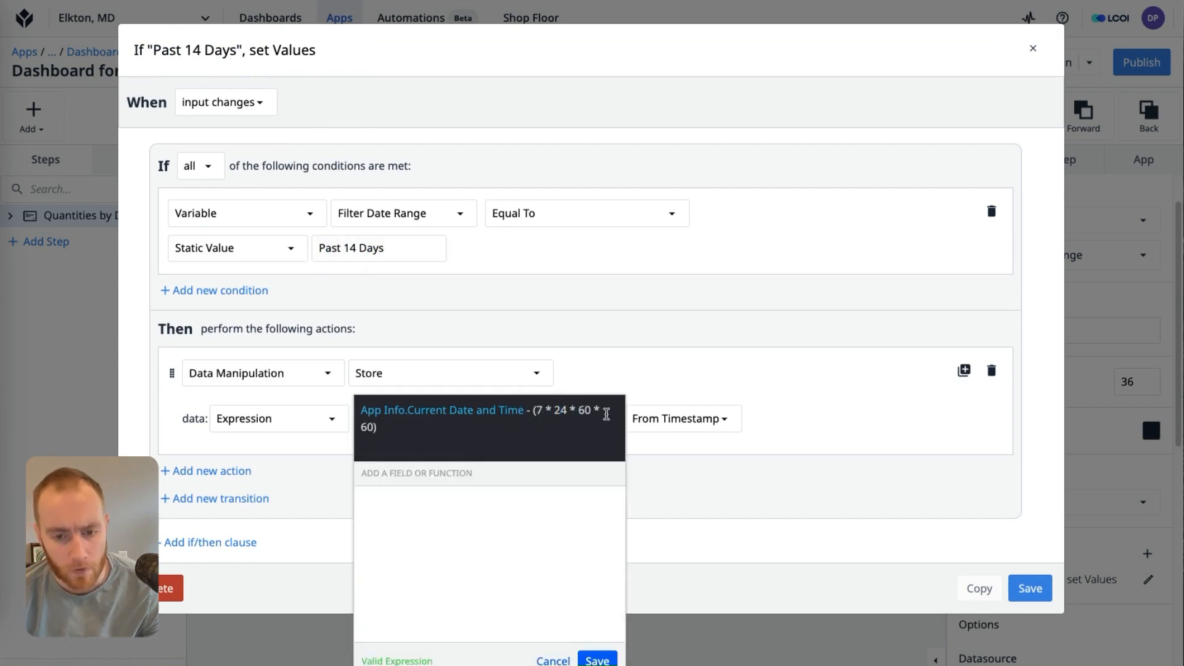
{"action": "key", "text": "BackSpace"}
{"action": "type", "text": "14"}
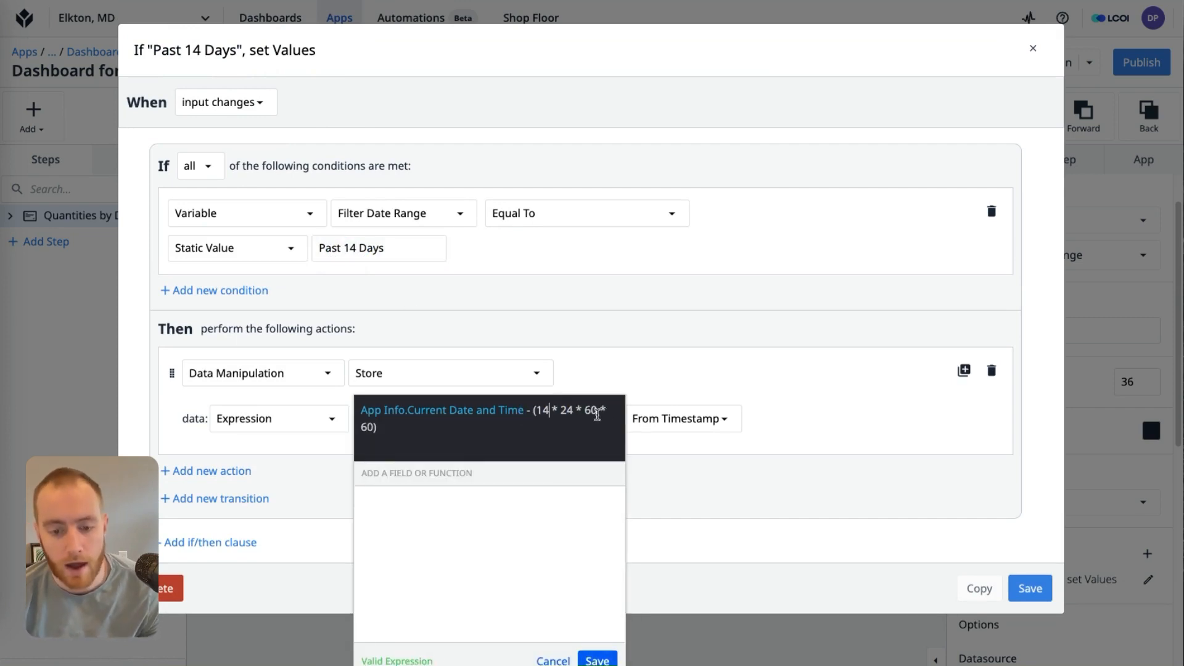
{"action": "left_click", "coordinate": [599, 660]}
{"action": "left_click", "coordinate": [1027, 588]}
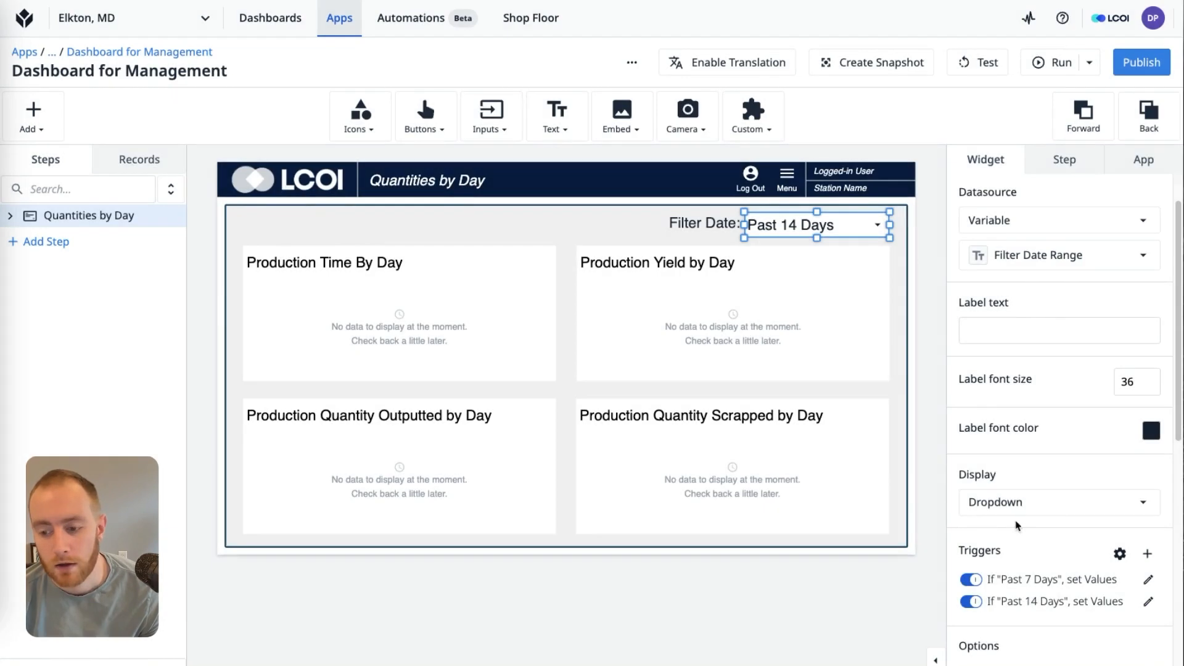
Duplicate the Past 14 Days trigger and rename the copy If "Past 30 Days", set Values
{"action": "left_click_drag", "start_coordinate": [947, 535], "coordinate": [889, 520]}
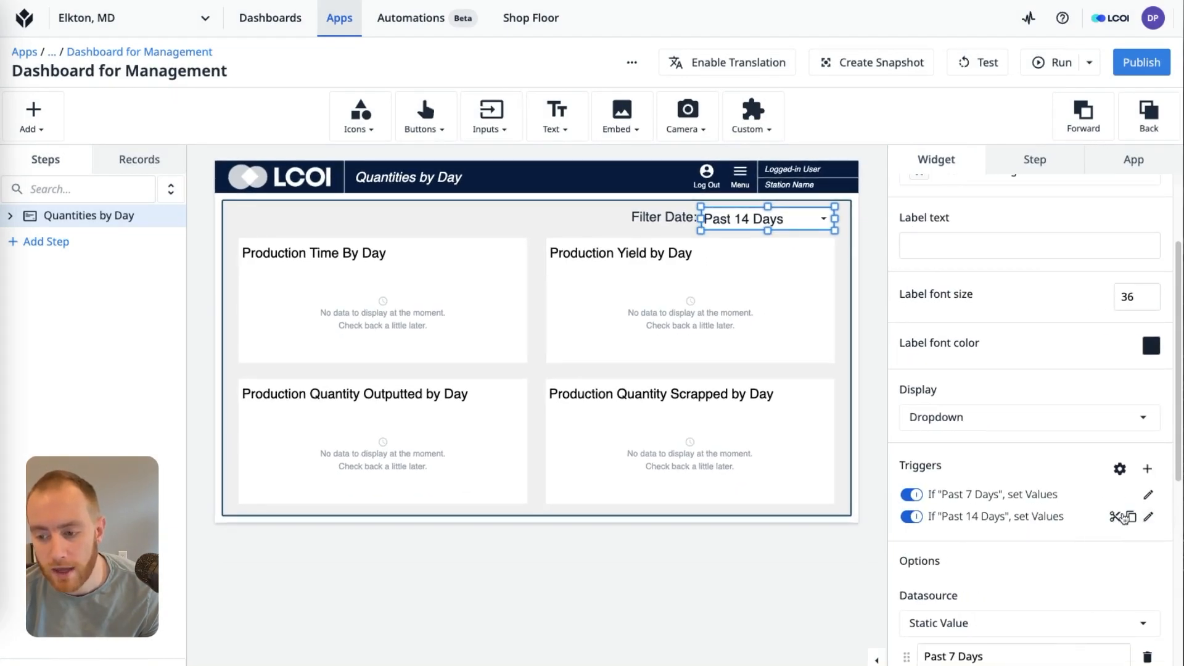
{"action": "left_click", "coordinate": [1130, 517]}
{"action": "key", "text": "super+v"}
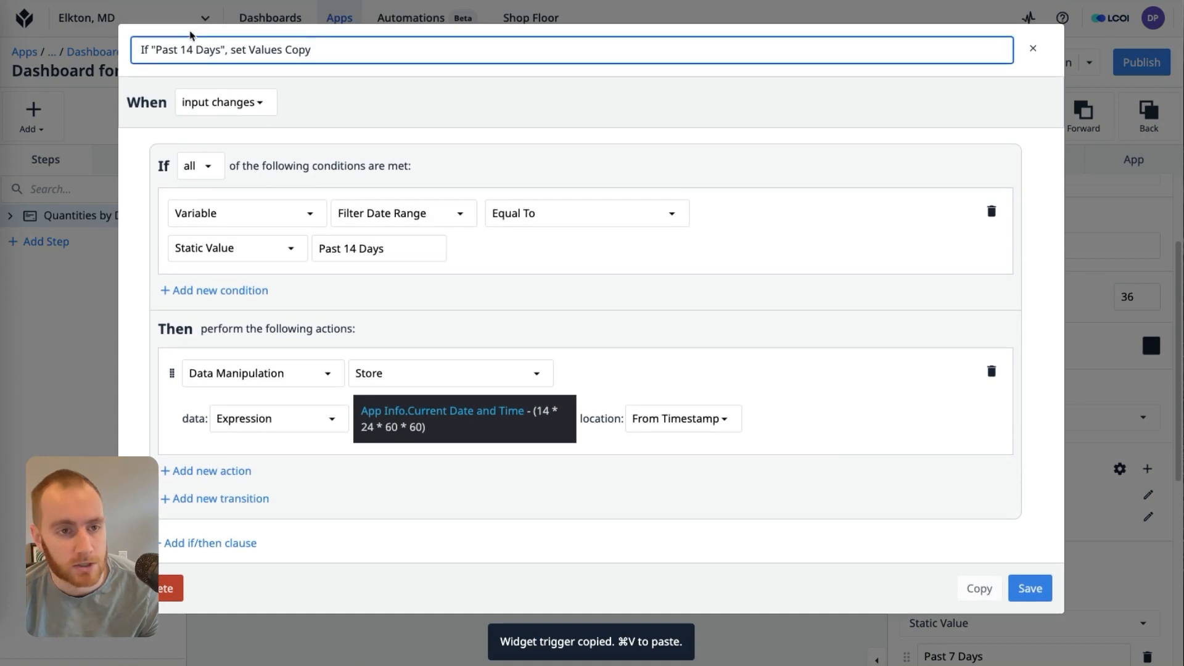
{"action": "double_click", "coordinate": [185, 49]}
{"action": "type", "text": "30"}
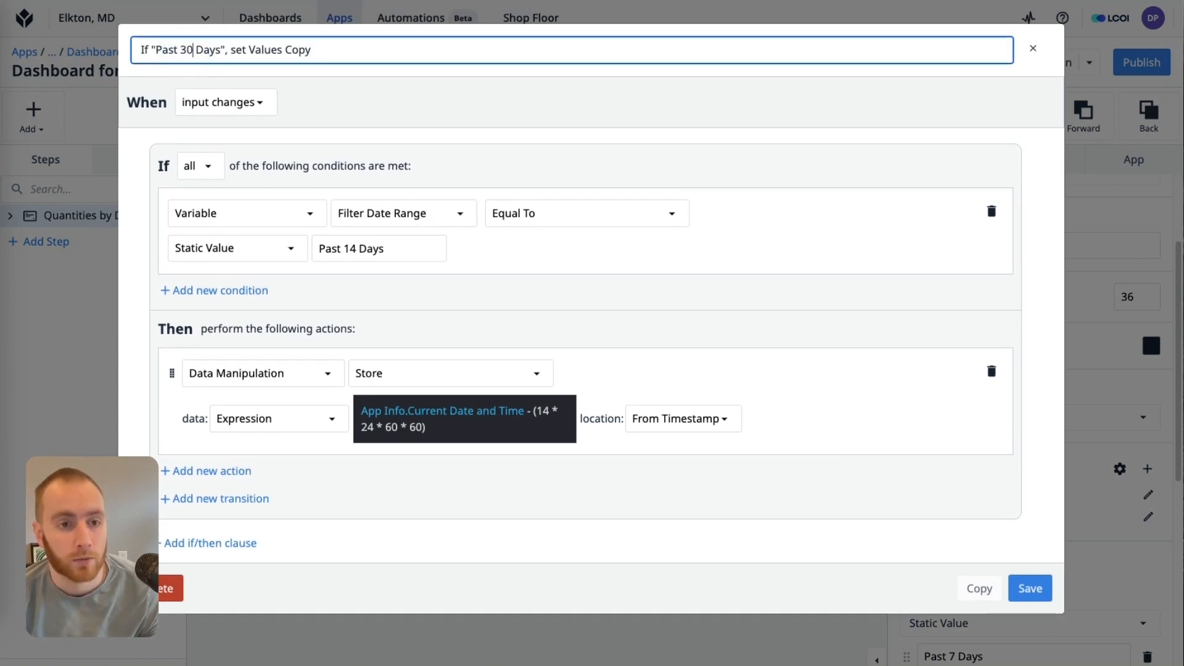
{"action": "left_click", "coordinate": [437, 54]}
{"action": "key", "text": "BackSpace"}
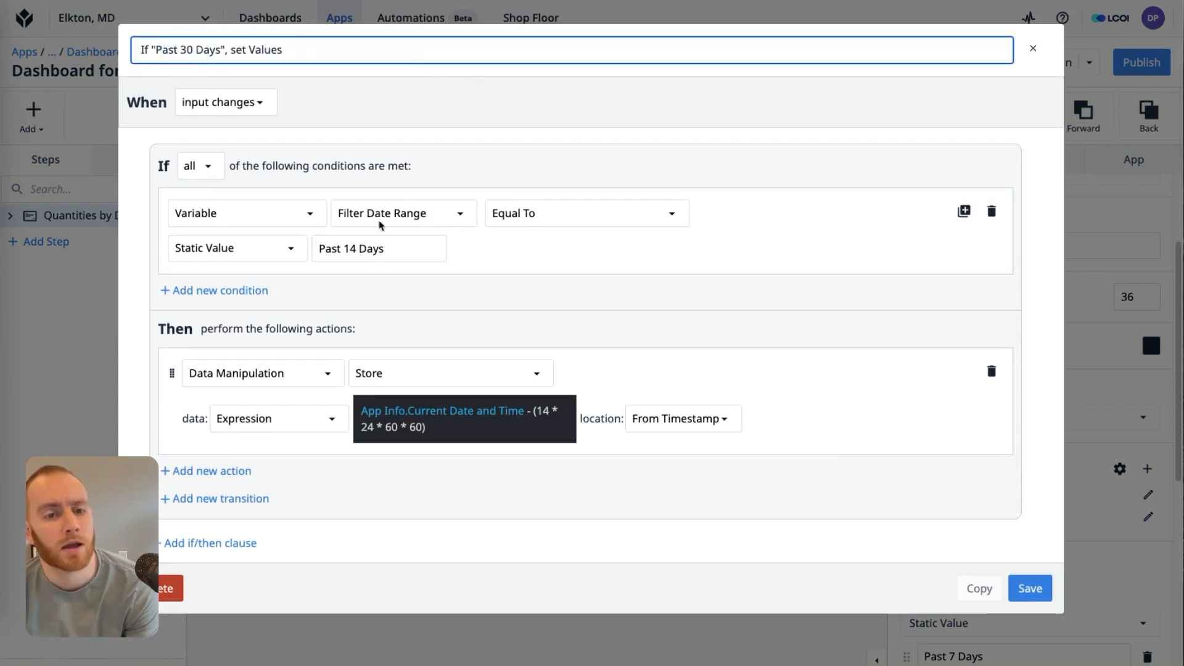
Set the copy's condition value to Past 30 Days and its expression multiplier to 30, saving the expression and trigger
{"action": "double_click", "coordinate": [350, 248]}
{"action": "type", "text": "30"}
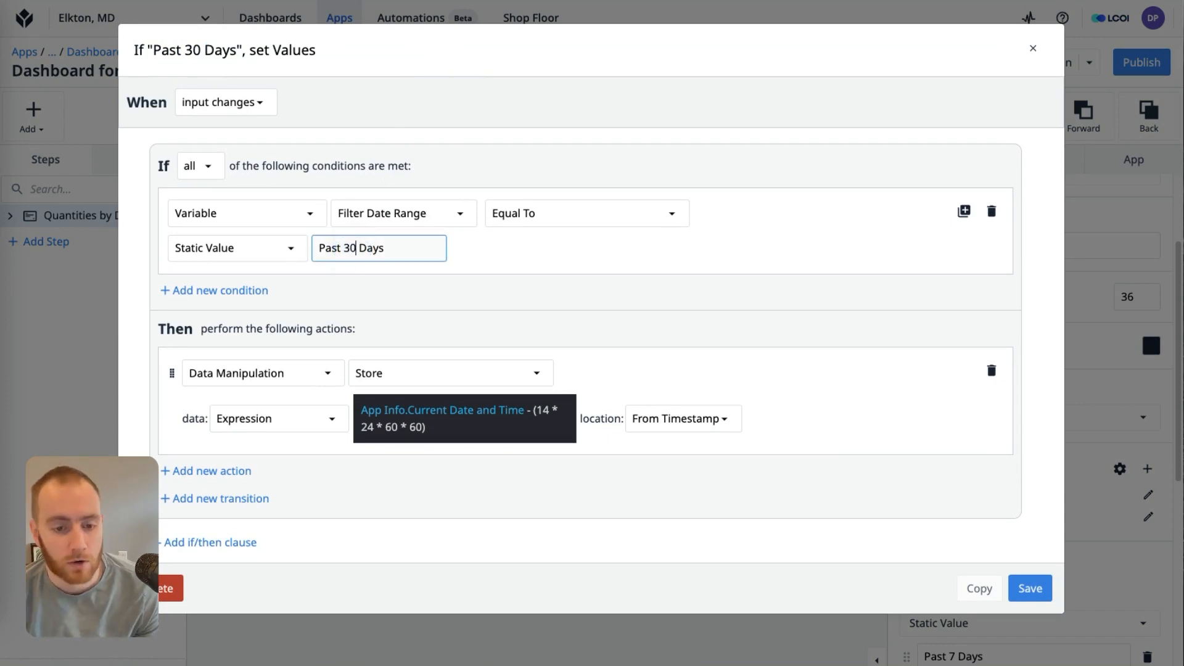
{"action": "left_click", "coordinate": [536, 412]}
{"action": "left_click", "coordinate": [548, 412]}
{"action": "double_click", "coordinate": [545, 411]}
{"action": "type", "text": "30"}
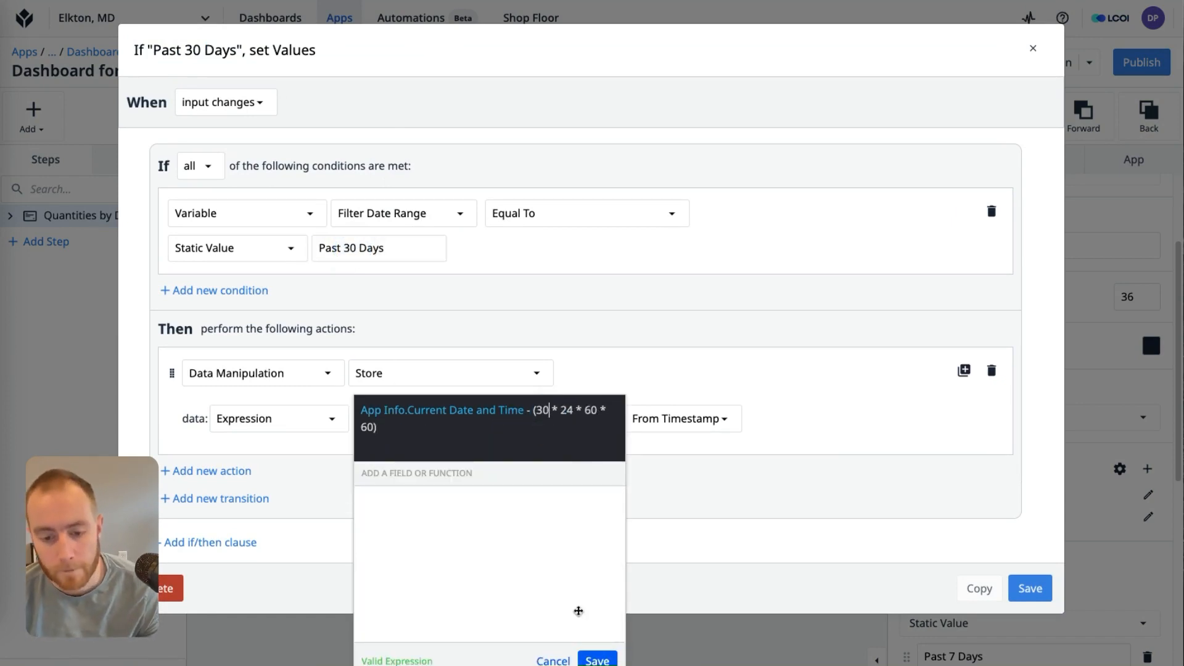
{"action": "left_click", "coordinate": [598, 660]}
{"action": "left_click", "coordinate": [1029, 588]}
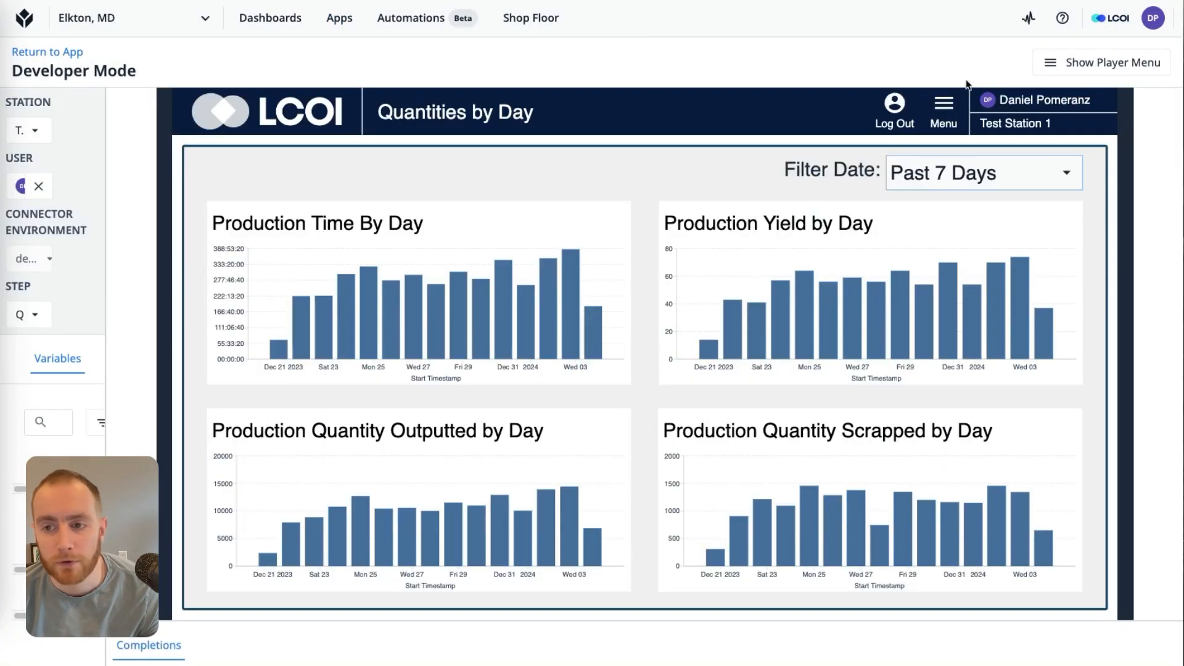
Test the Filter Date dropdown in the running app by switching between the 7, 14 and 30 day ranges
{"action": "left_click", "coordinate": [985, 173]}
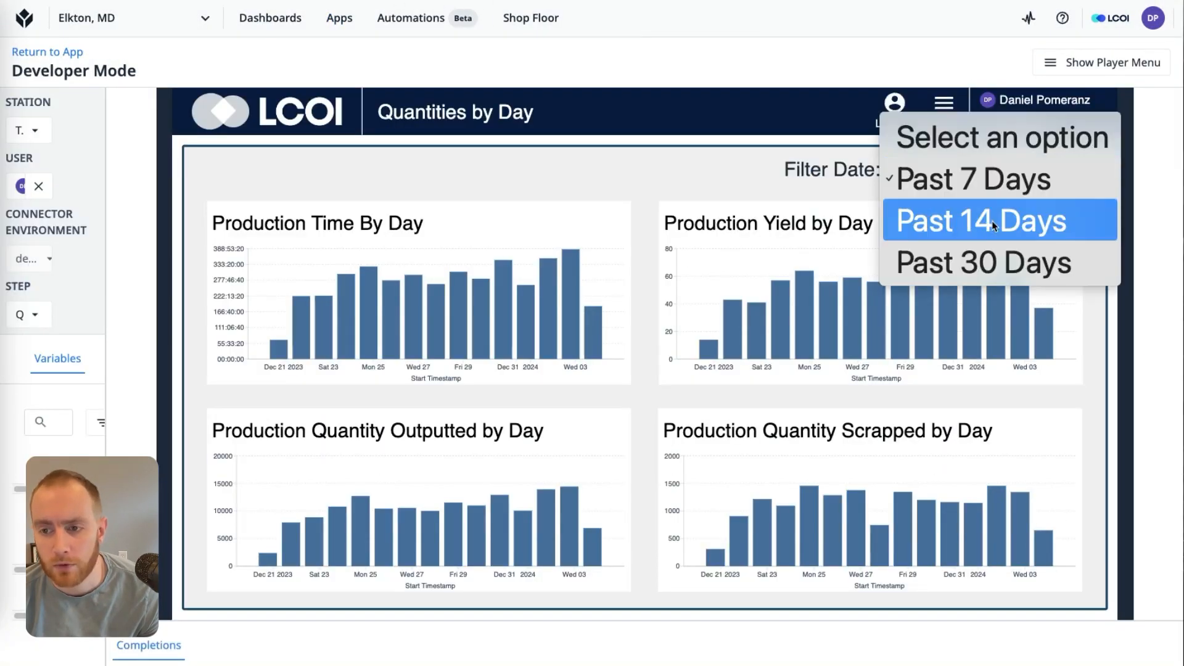
{"action": "left_click", "coordinate": [991, 220]}
{"action": "left_click", "coordinate": [994, 170]}
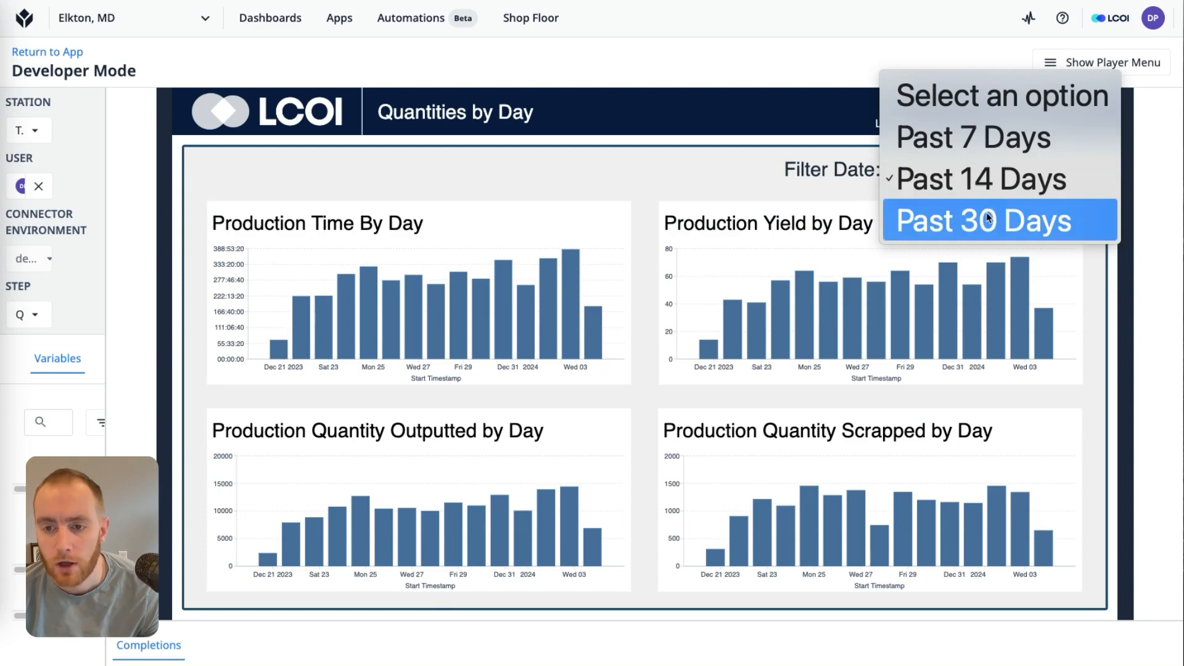
{"action": "left_click", "coordinate": [990, 220]}
{"action": "left_click", "coordinate": [1018, 183]}
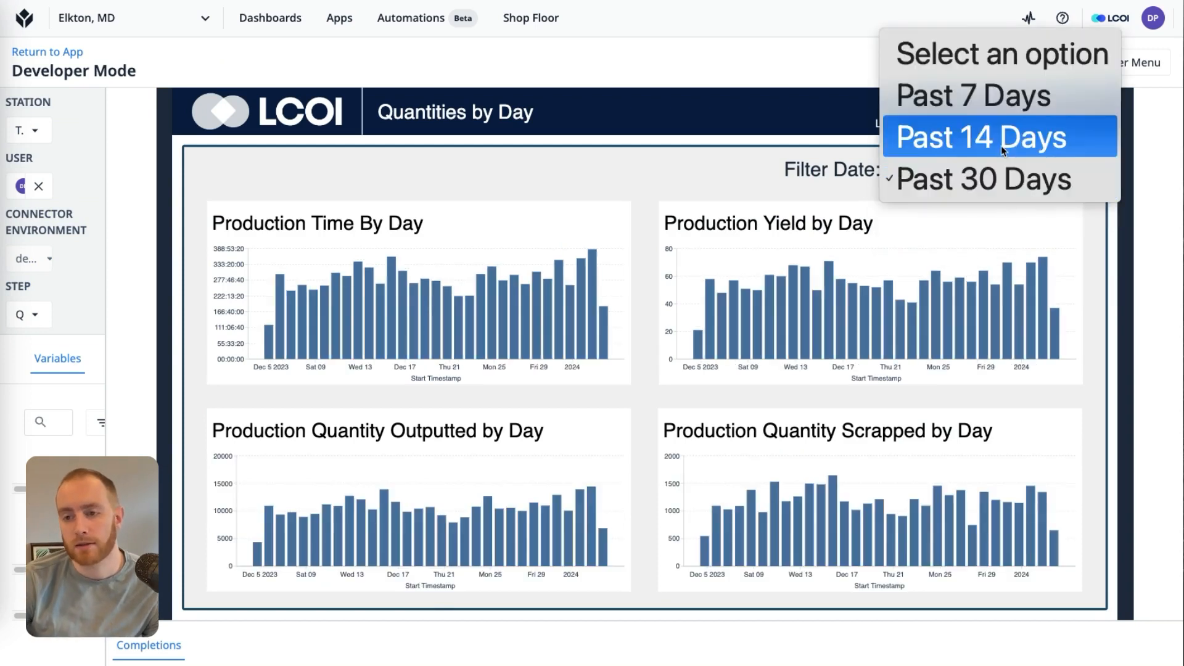
{"action": "left_click", "coordinate": [1006, 154]}
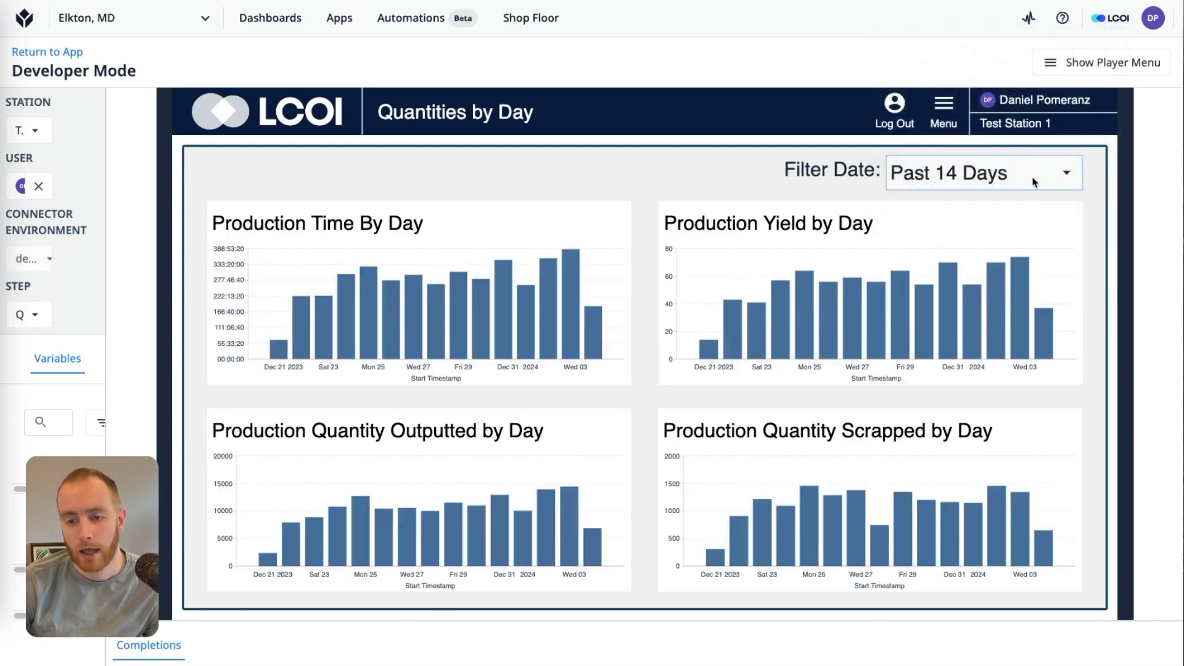
{"action": "left_click", "coordinate": [999, 173]}
{"action": "left_click", "coordinate": [991, 139]}
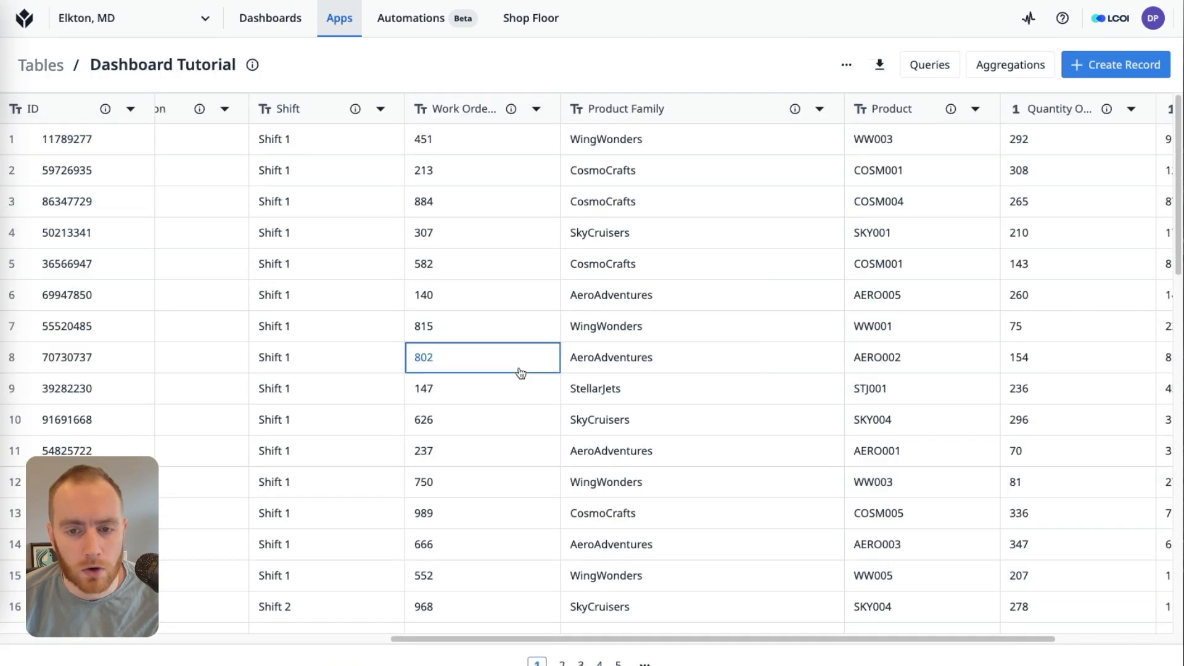
Check the Dashboard Tutorial table's columns, and place a single select dropdown just before the Filter Date label on the Quantities by Day step
{"action": "left_click_drag", "start_coordinate": [614, 641], "coordinate": [603, 638]}
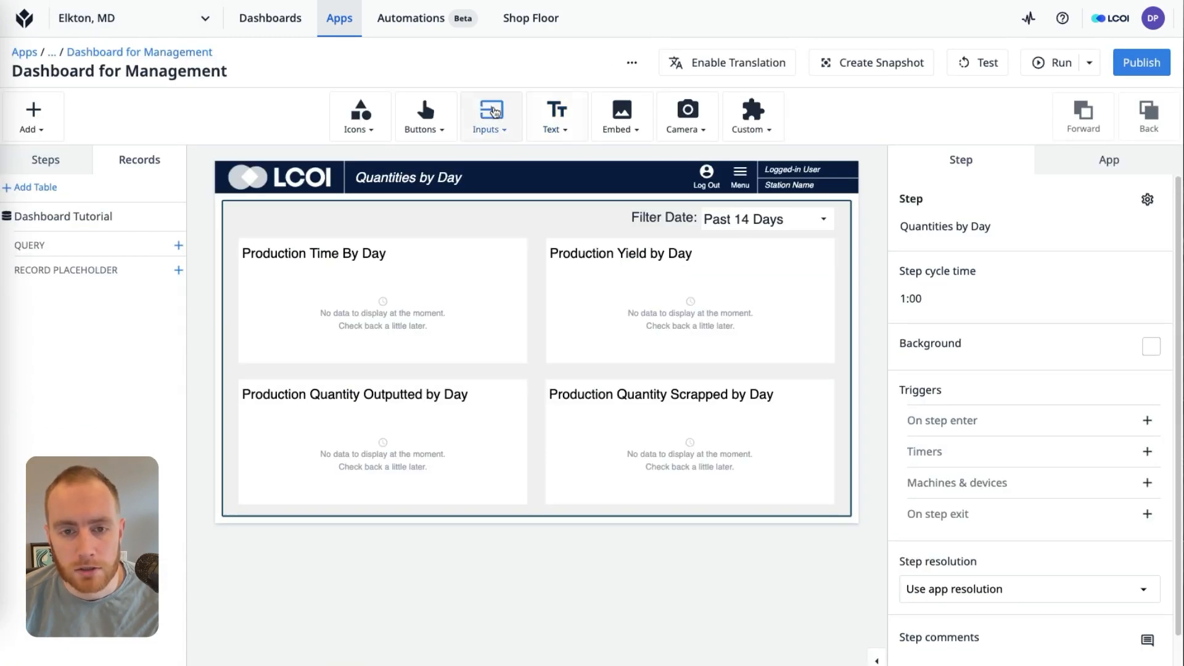
{"action": "left_click", "coordinate": [488, 121]}
{"action": "left_click", "coordinate": [523, 364]}
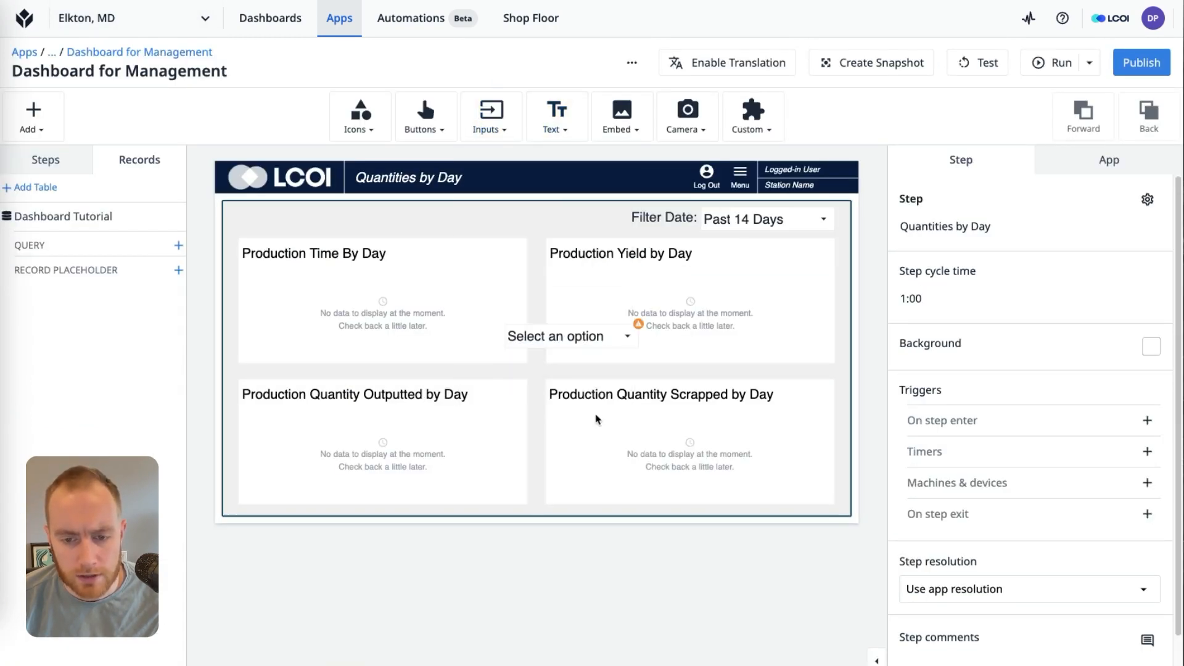
{"action": "left_click_drag", "start_coordinate": [563, 336], "coordinate": [564, 219]}
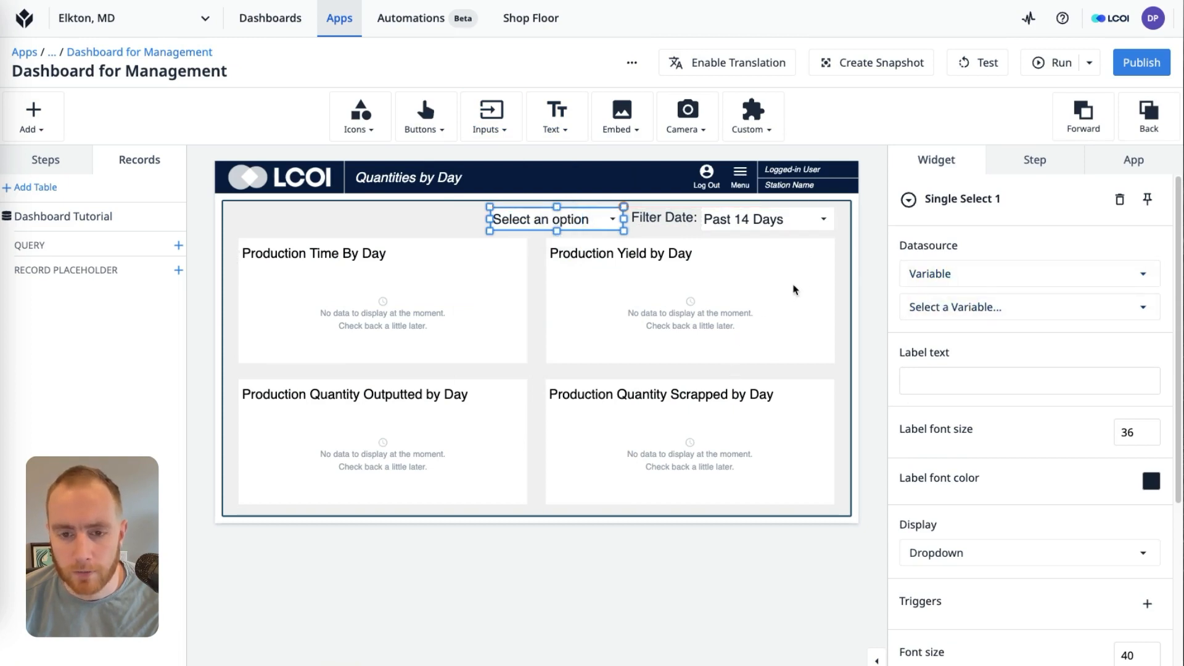
Create a text variable named Filter Product Family as the new dropdown's datasource
{"action": "left_click", "coordinate": [982, 306]}
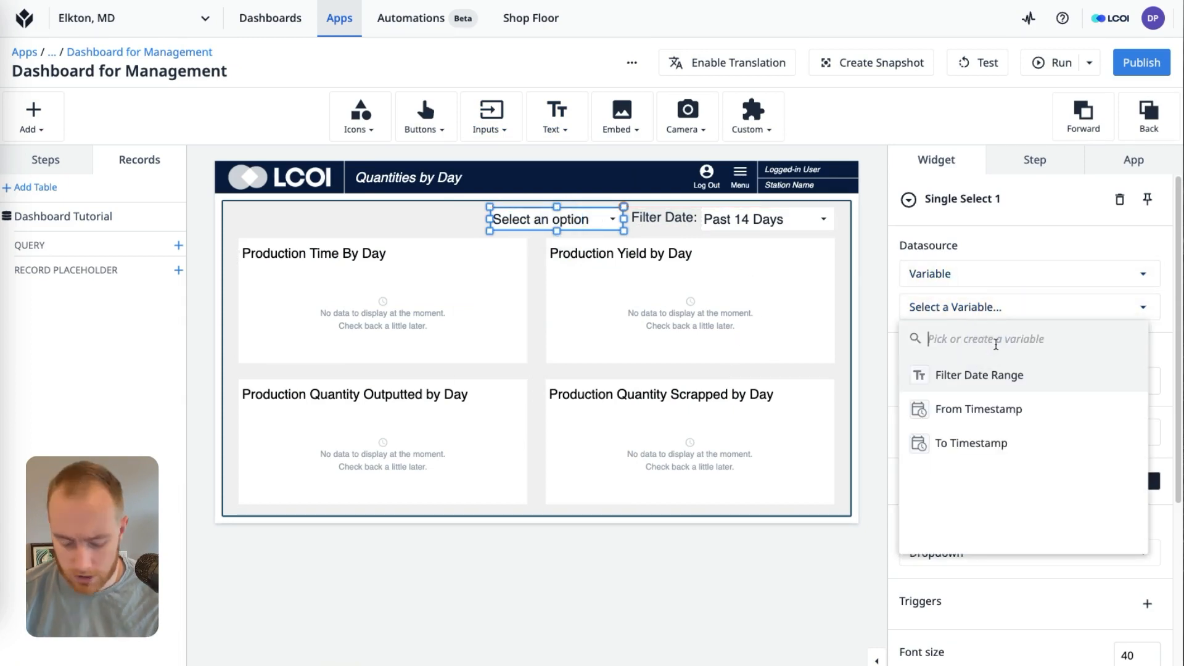
{"action": "type", "text": "Filter "}
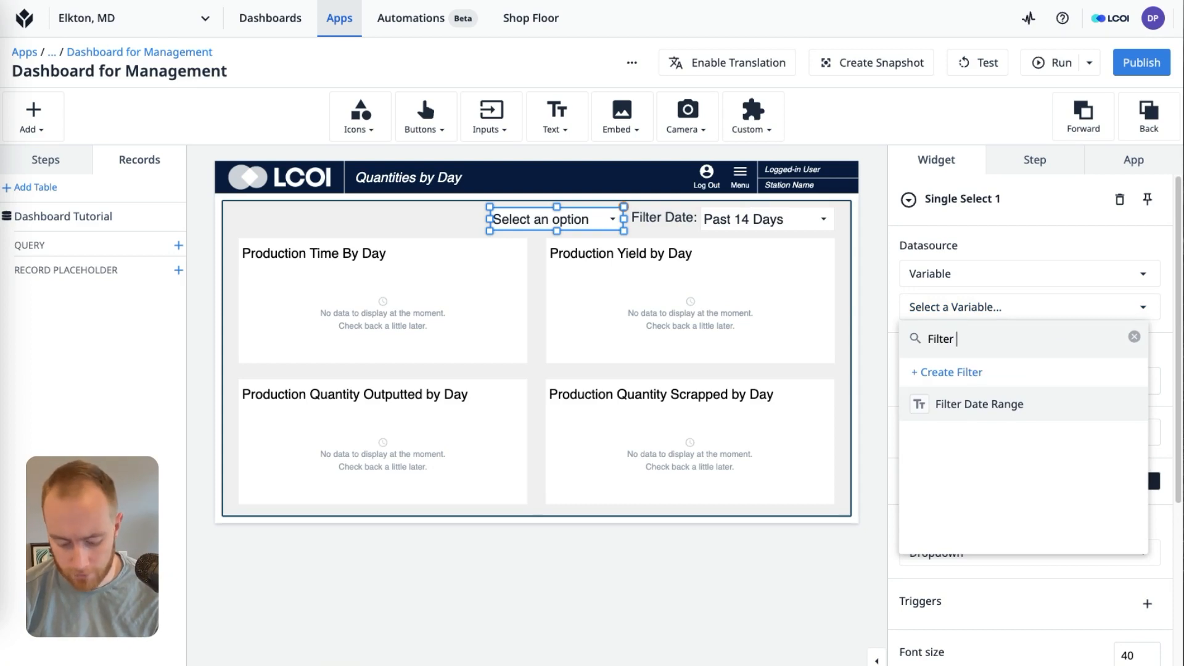
{"action": "type", "text": "Product Family"}
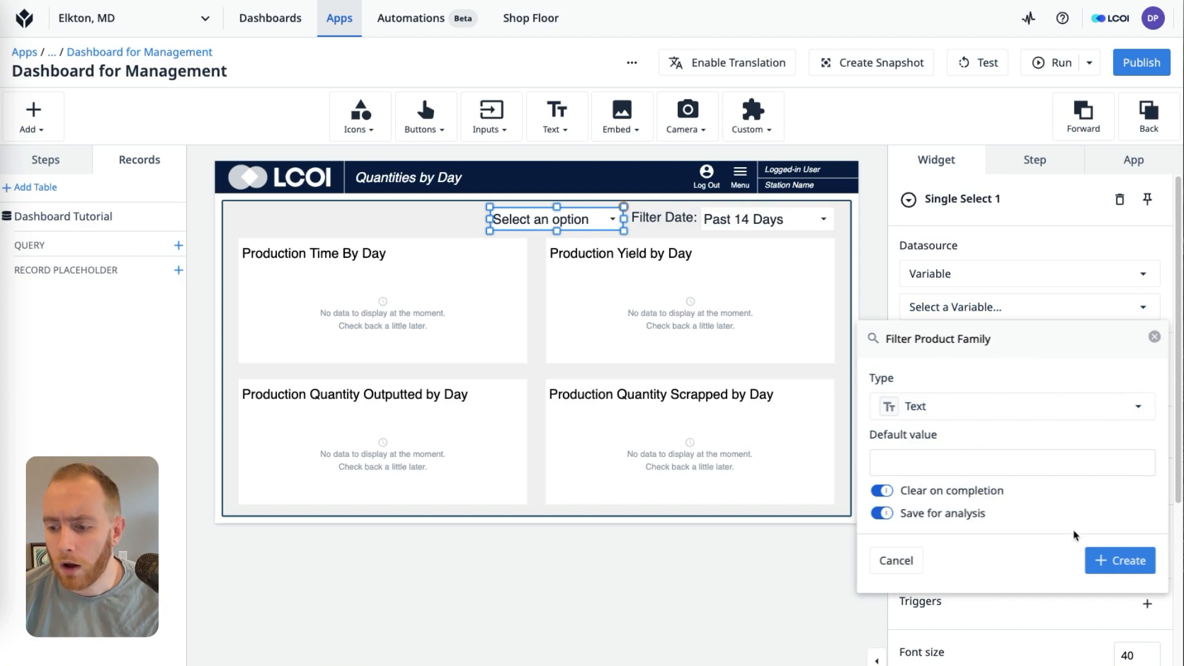
{"action": "left_click", "coordinate": [1110, 560]}
{"action": "scroll", "coordinate": [965, 431], "scroll_direction": "down", "scroll_amount": 3}
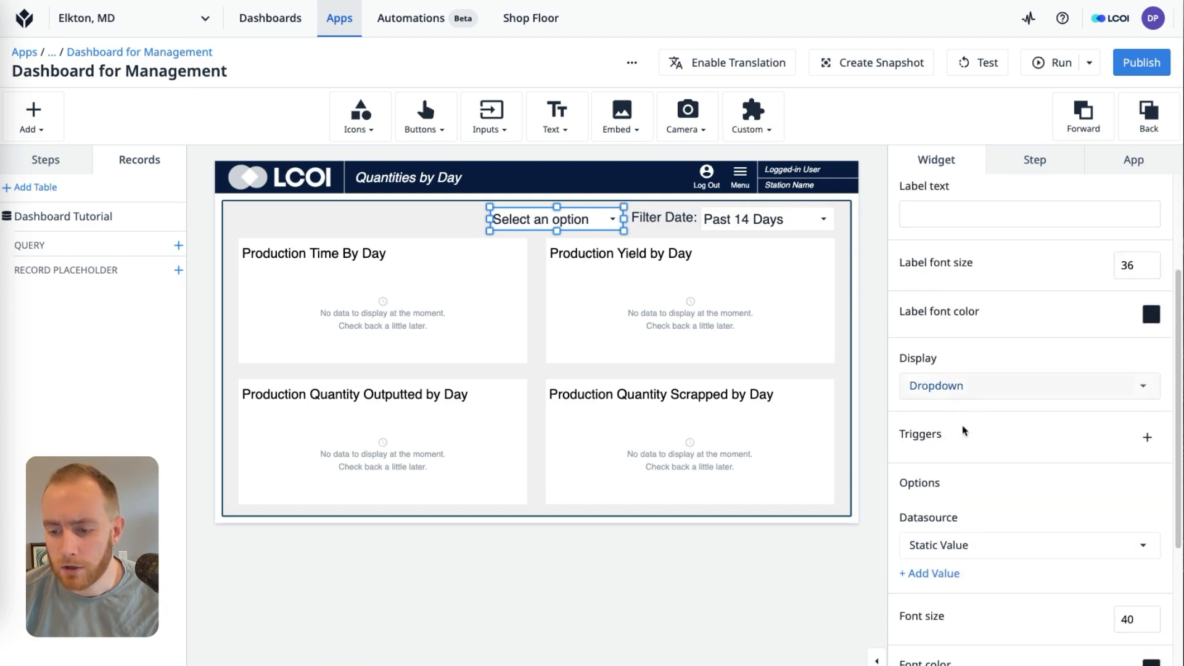
{"action": "left_click", "coordinate": [947, 573]}
{"action": "left_click", "coordinate": [948, 607]}
{"action": "left_click", "coordinate": [951, 639]}
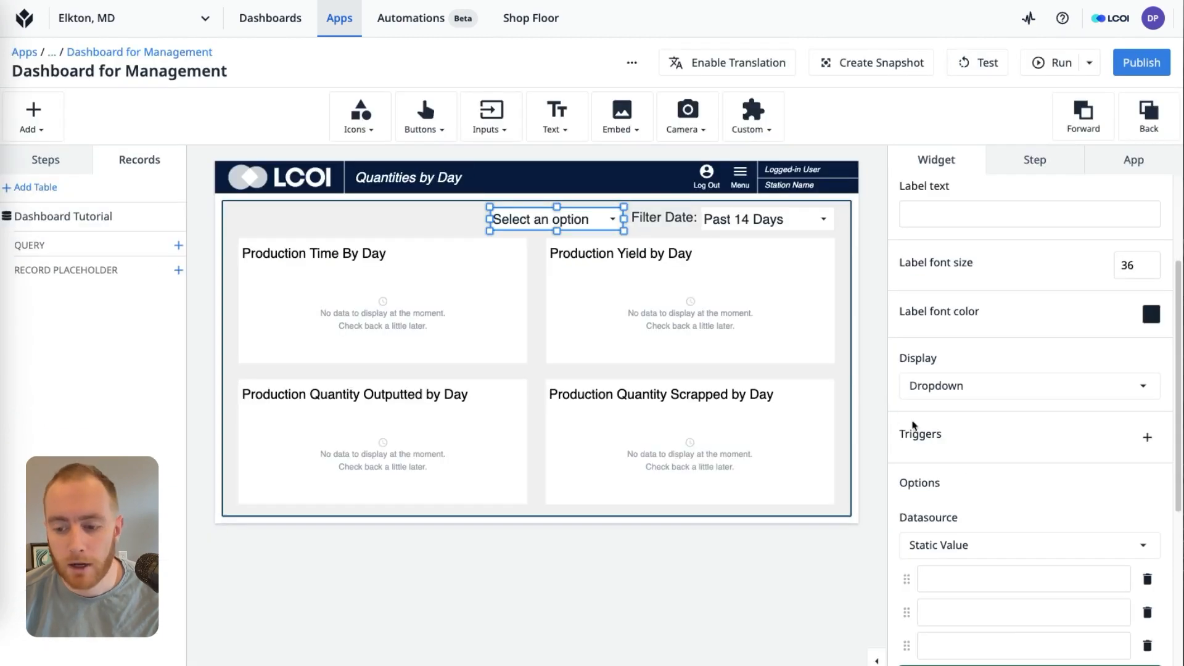
{"action": "scroll", "coordinate": [913, 425], "scroll_direction": "down", "scroll_amount": 2}
{"action": "left_click", "coordinate": [1147, 494]}
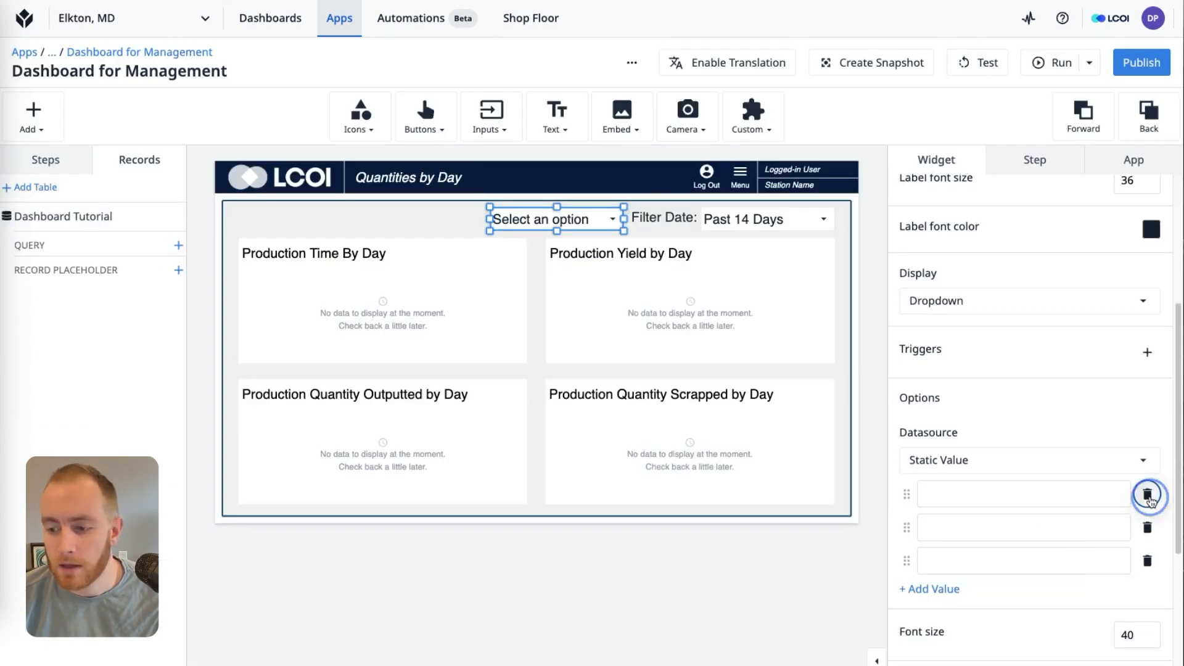
{"action": "left_click", "coordinate": [1147, 494]}
{"action": "left_click", "coordinate": [1147, 494]}
Set the datasource of the new dropdown's options to Tulip Table Aggregation
{"action": "left_click", "coordinate": [1048, 461]}
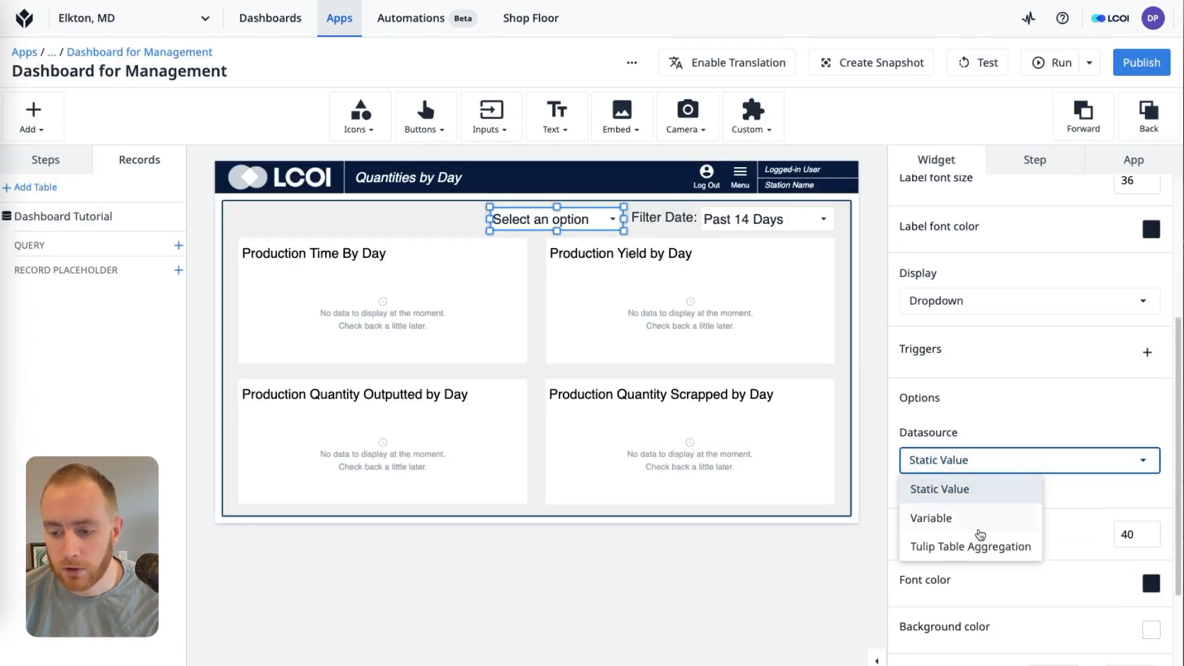
{"action": "left_click", "coordinate": [975, 545]}
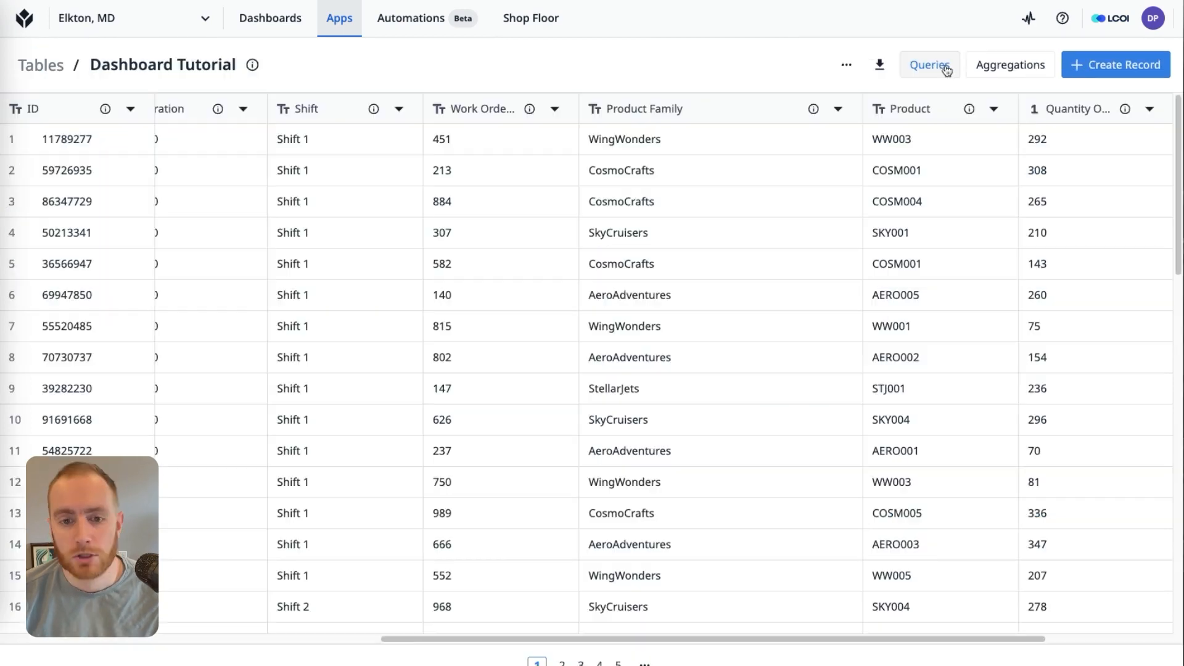
Create and save an unfiltered query named All in the Dashboard Tutorial table
{"action": "left_click", "coordinate": [933, 79]}
{"action": "left_click", "coordinate": [950, 98]}
{"action": "left_click", "coordinate": [111, 111]}
{"action": "type", "text": "Al"}
{"action": "left_click_drag", "start_coordinate": [48, 109], "coordinate": [21, 110]}
{"action": "left_click", "coordinate": [643, 95]}
{"action": "left_click", "coordinate": [1135, 117]}
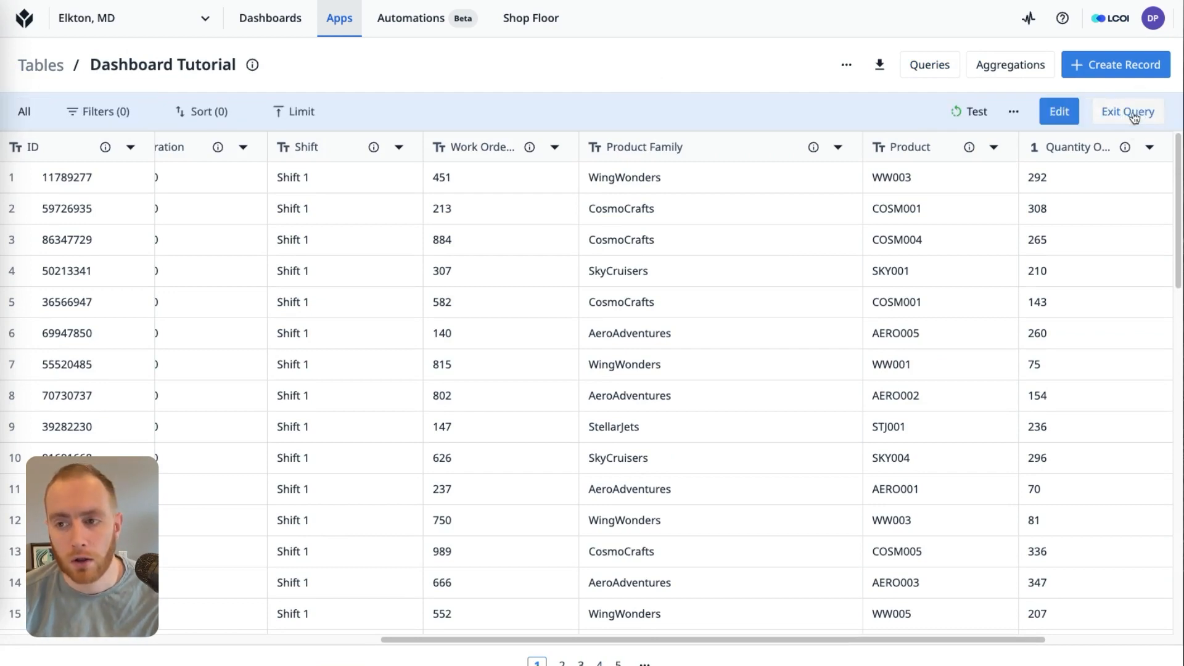
Add a Unique Values aggregation named Unique Product Families to the Dashboard Tutorial table
{"action": "left_click", "coordinate": [1010, 64]}
{"action": "left_click", "coordinate": [1123, 190]}
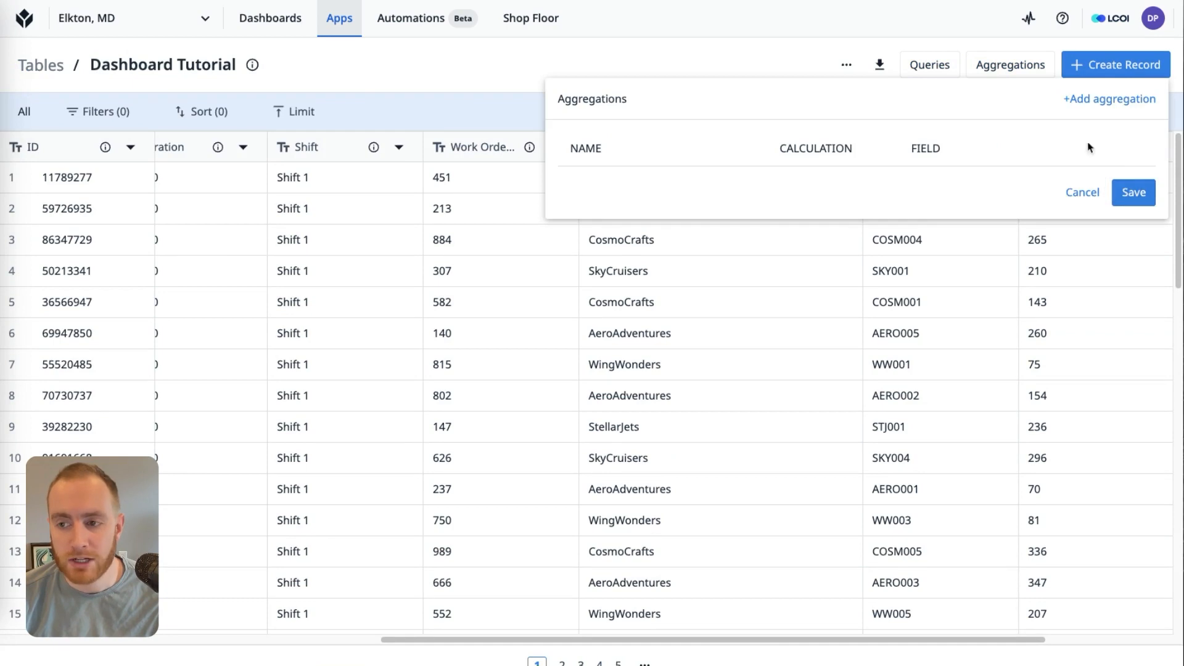
{"action": "left_click", "coordinate": [1109, 98]}
{"action": "left_click", "coordinate": [846, 209]}
{"action": "scroll", "coordinate": [829, 369], "scroll_direction": "down", "scroll_amount": 1}
{"action": "left_click", "coordinate": [830, 368]}
{"action": "left_click", "coordinate": [684, 211]}
{"action": "type", "text": "Unique Produc"}
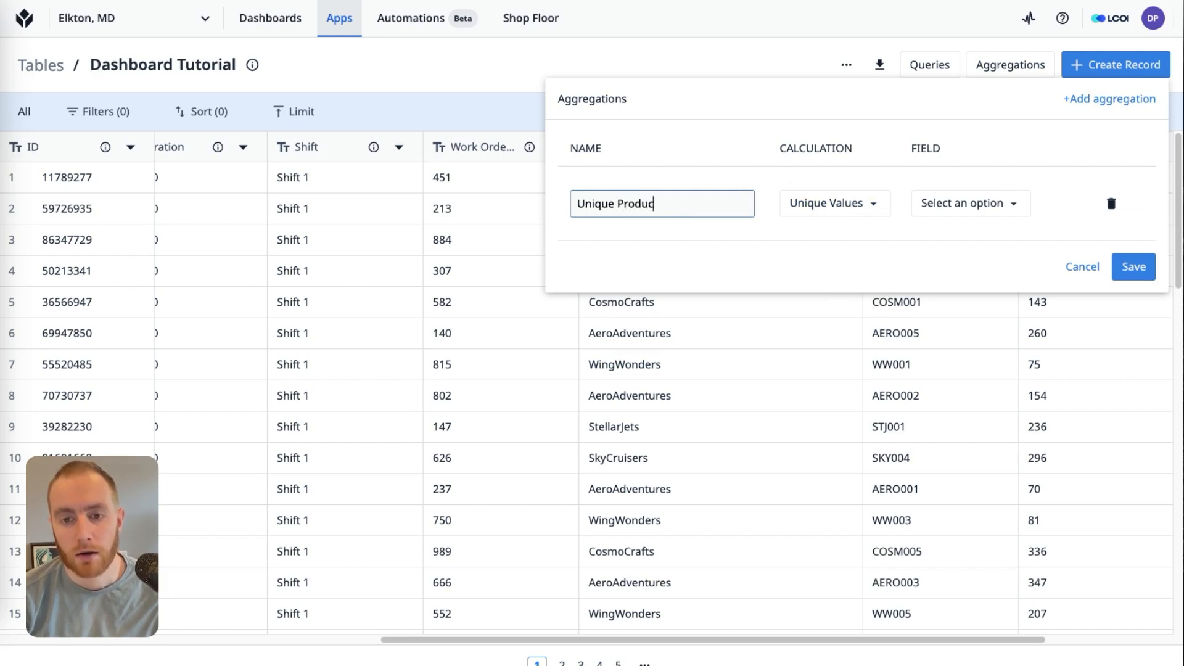
{"action": "type", "text": "t Families"}
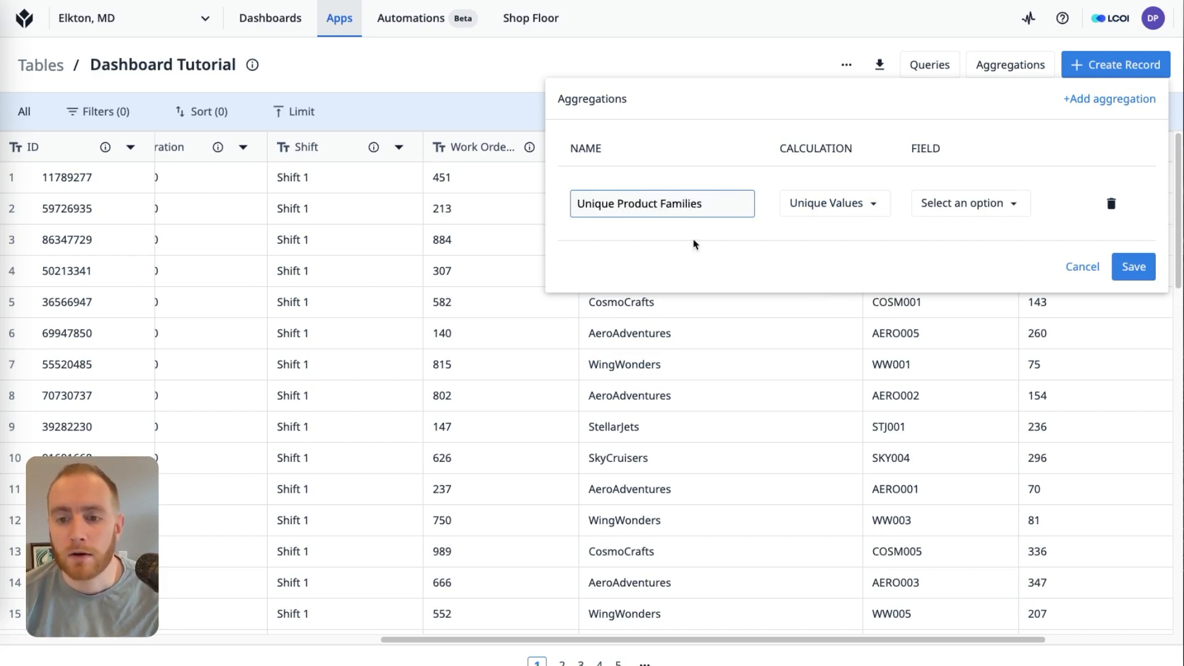
Set the Unique Product Families aggregation's field to Product Family and save it
{"action": "left_click", "coordinate": [959, 206]}
{"action": "scroll", "coordinate": [981, 306], "scroll_direction": "down", "scroll_amount": 2}
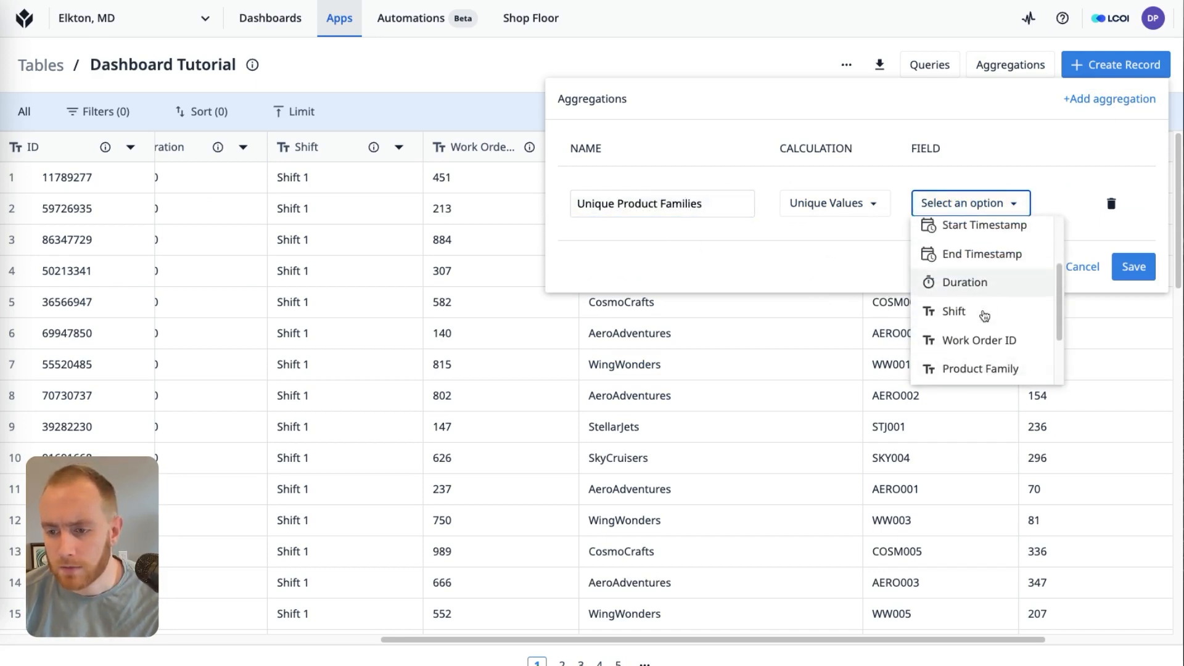
{"action": "left_click", "coordinate": [981, 367]}
{"action": "left_click", "coordinate": [1122, 265]}
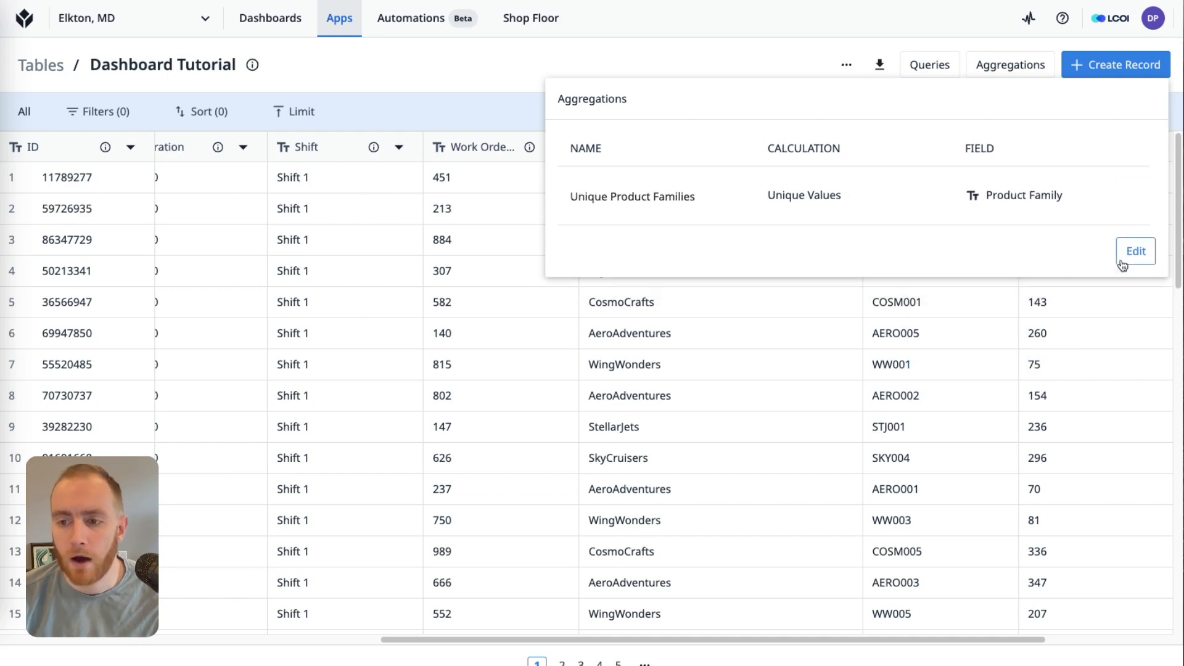
{"action": "left_click", "coordinate": [558, 62]}
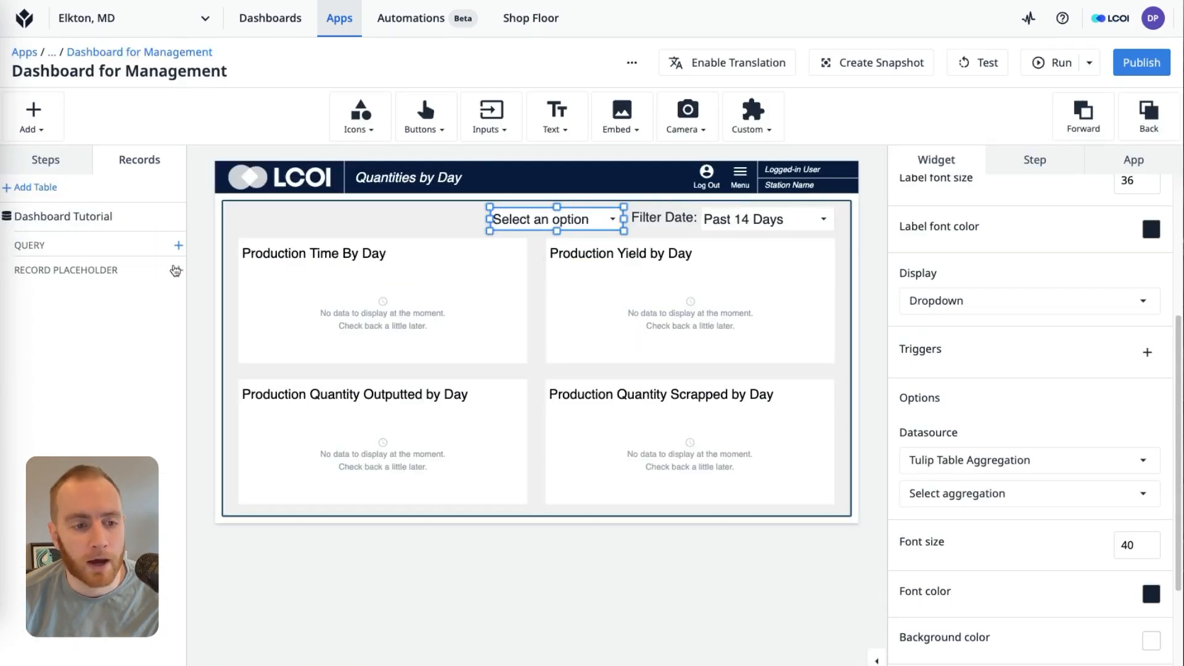
Add the table's All query to the app's Dashboard Tutorial records under the name All
{"action": "left_click", "coordinate": [177, 245]}
{"action": "left_click", "coordinate": [235, 361]}
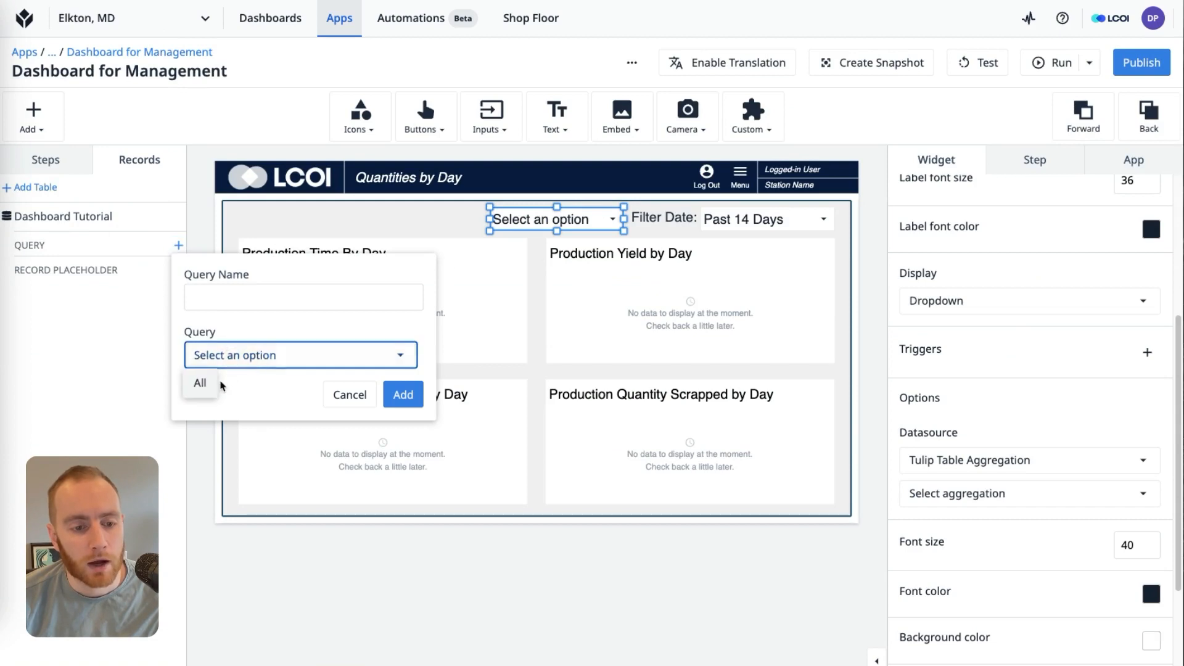
{"action": "left_click", "coordinate": [205, 384]}
{"action": "left_click", "coordinate": [216, 298]}
{"action": "type", "text": "All"}
{"action": "left_click", "coordinate": [403, 406]}
Add the Unique Product Families aggregation to the All query as List of Product Families, and use it for the dropdown's options
{"action": "left_click", "coordinate": [69, 286]}
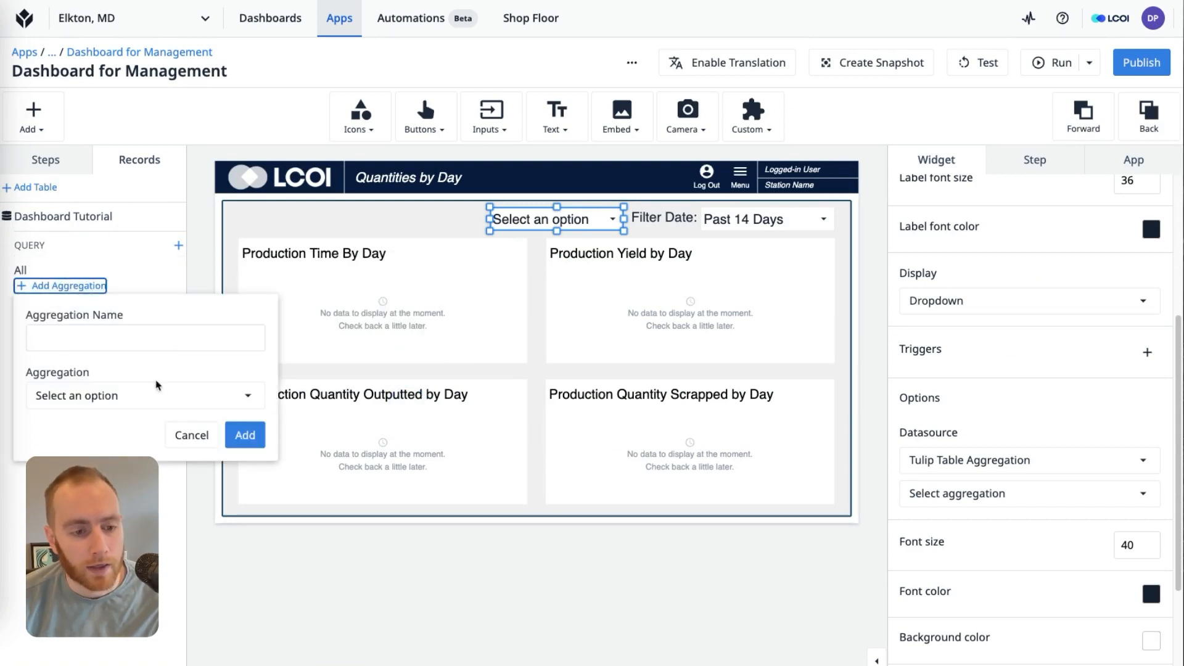
{"action": "left_click", "coordinate": [154, 394]}
{"action": "left_click", "coordinate": [102, 422]}
{"action": "left_click", "coordinate": [79, 347]}
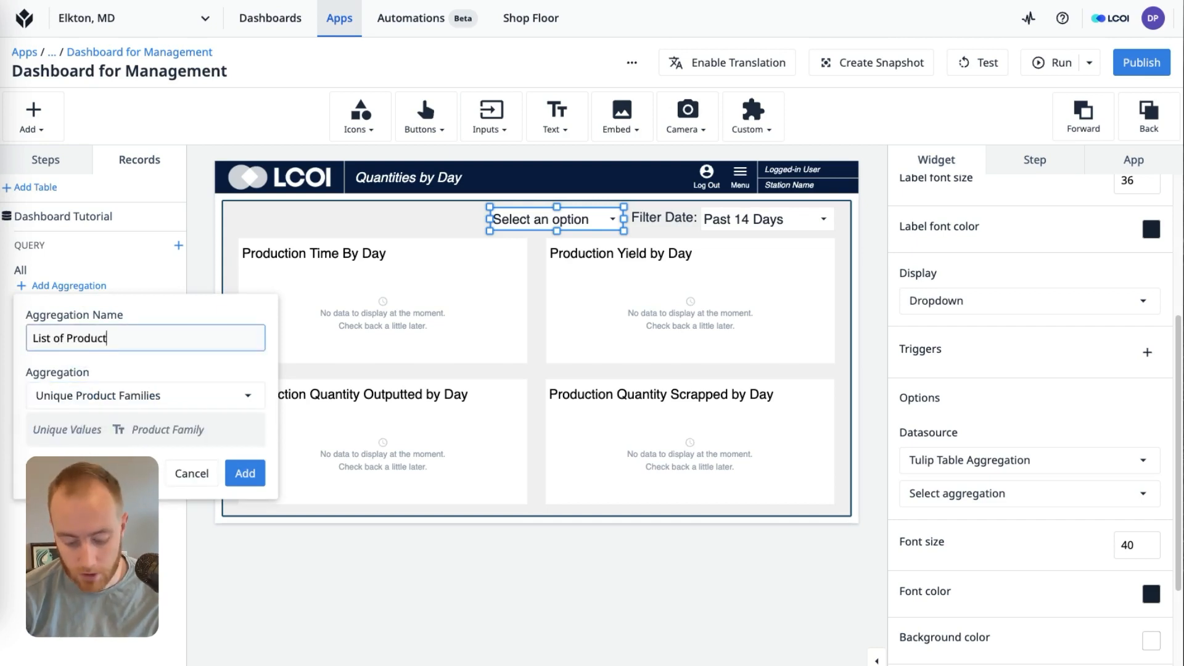
{"action": "left_click", "coordinate": [244, 480]}
{"action": "left_click", "coordinate": [958, 494]}
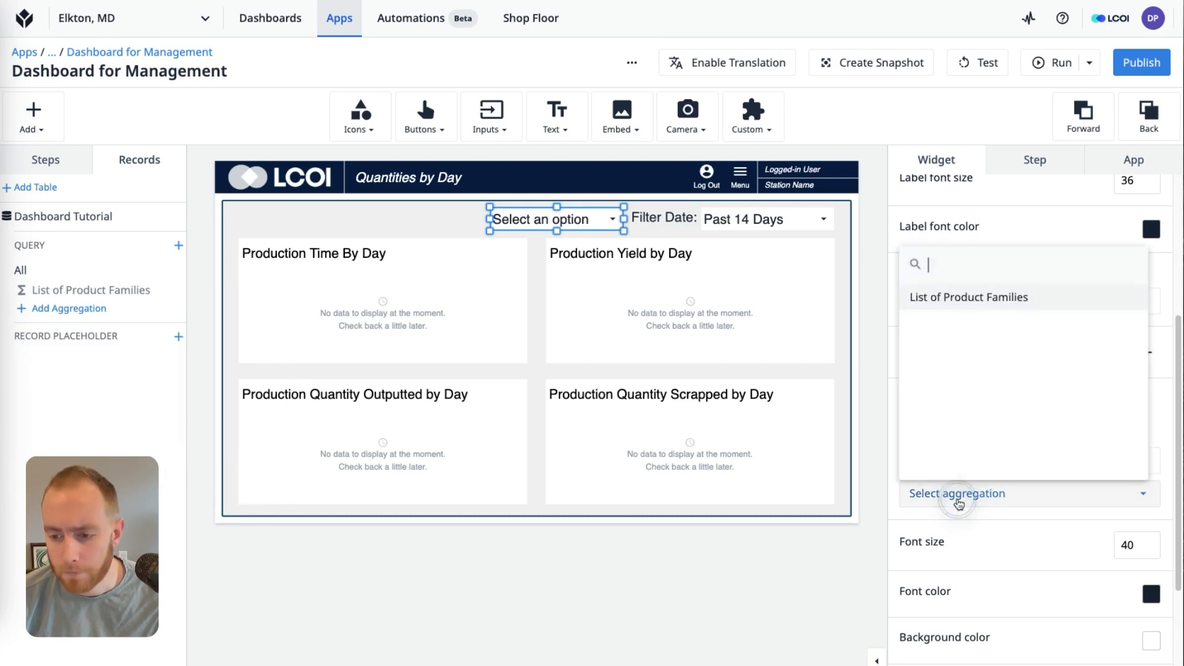
{"action": "left_click", "coordinate": [968, 296]}
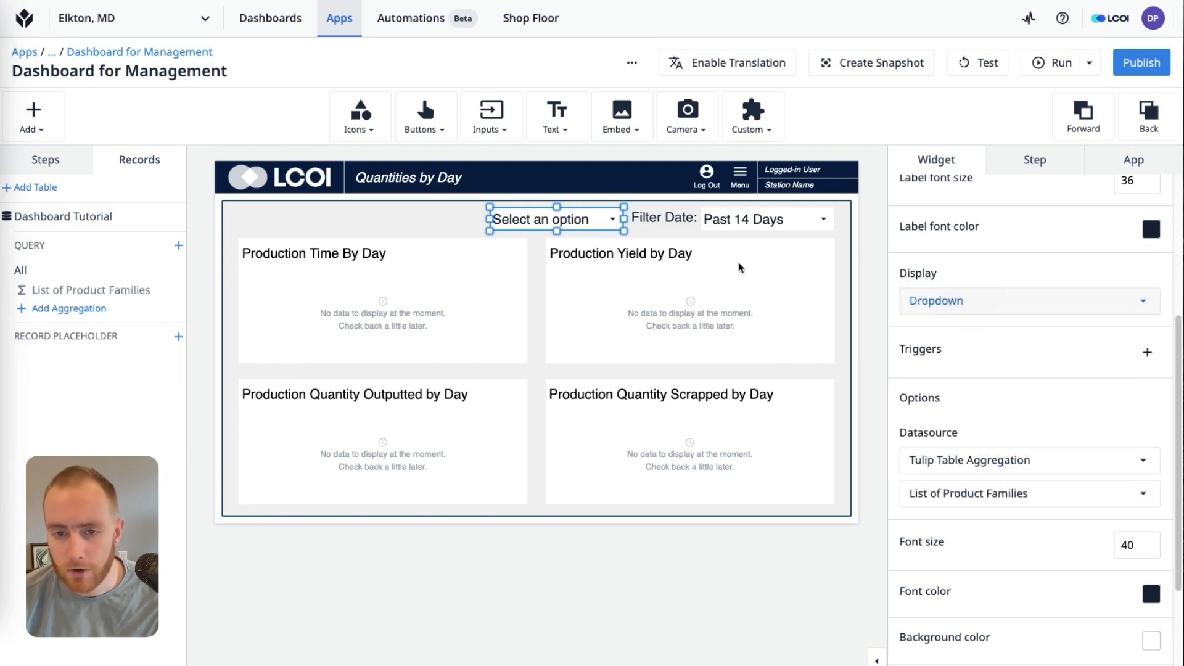
Duplicate the Filter Date label in front of the new dropdown and change the copy's text to "Filter Product Family:"
{"action": "left_click", "coordinate": [876, 223]}
{"action": "left_click", "coordinate": [551, 114]}
{"action": "left_click", "coordinate": [729, 224]}
{"action": "left_click", "coordinate": [682, 224]}
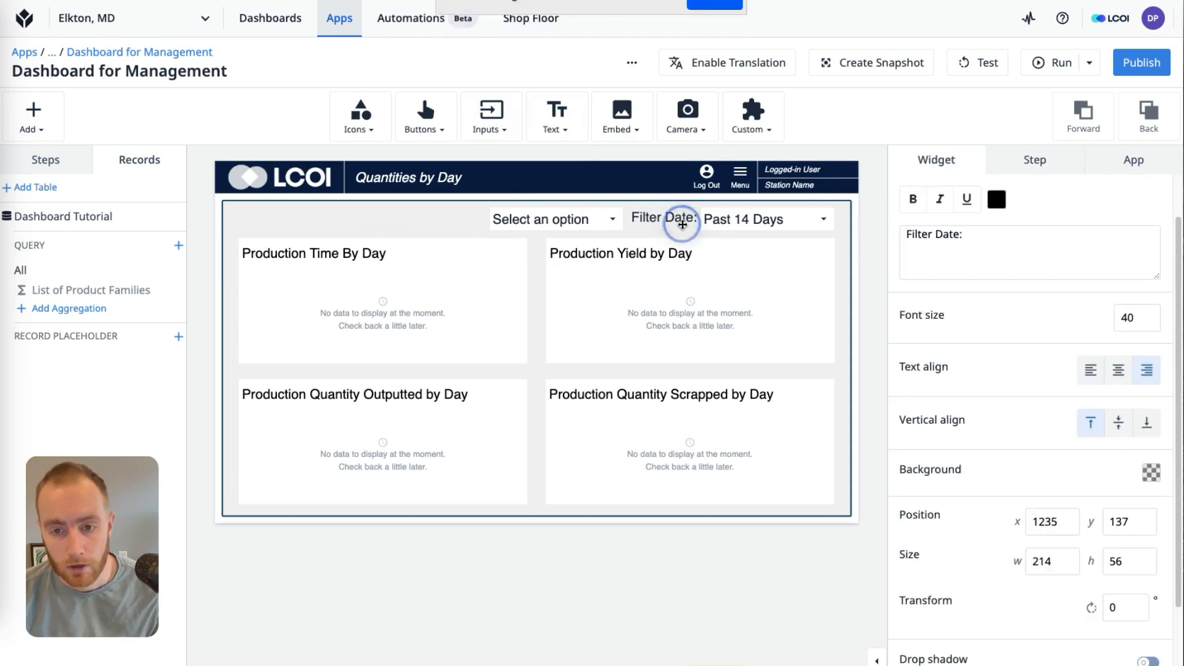
{"action": "left_click_drag", "start_coordinate": [682, 224], "coordinate": [470, 222]}
{"action": "double_click", "coordinate": [951, 233]}
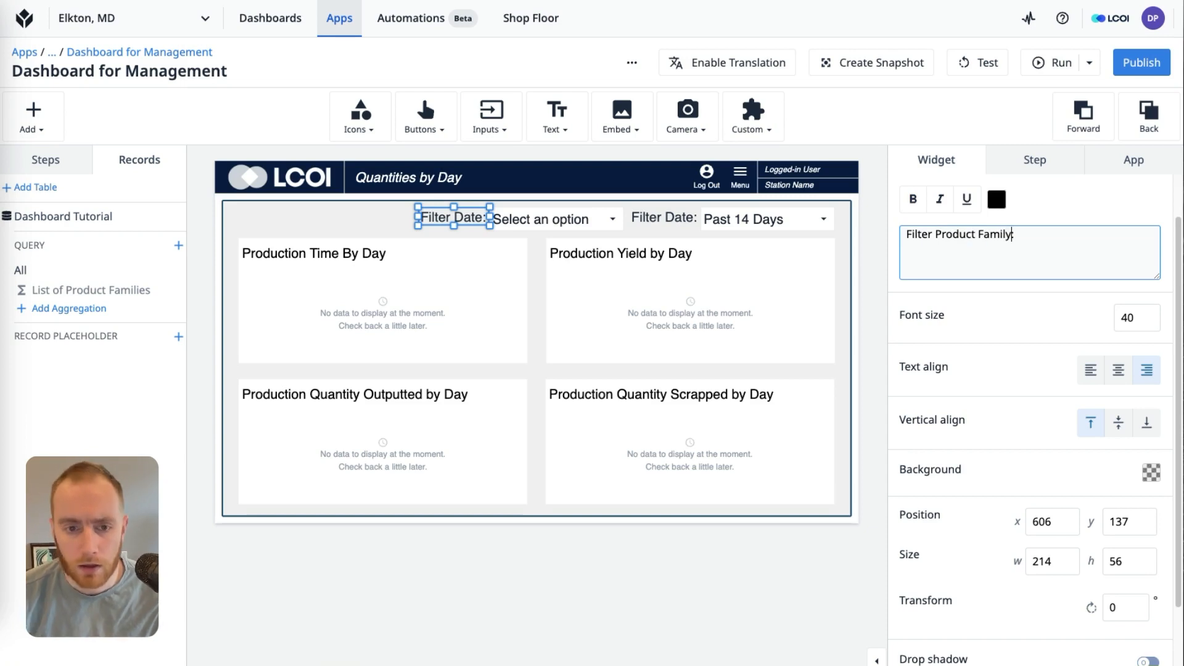
{"action": "left_click", "coordinate": [870, 279]}
Widen the Filter Product Family label to about 544 so its text fits on one line, and select the dropdown beside it
{"action": "left_click", "coordinate": [450, 220]}
{"action": "left_click_drag", "start_coordinate": [418, 217], "coordinate": [306, 217]}
{"action": "left_click", "coordinate": [882, 248]}
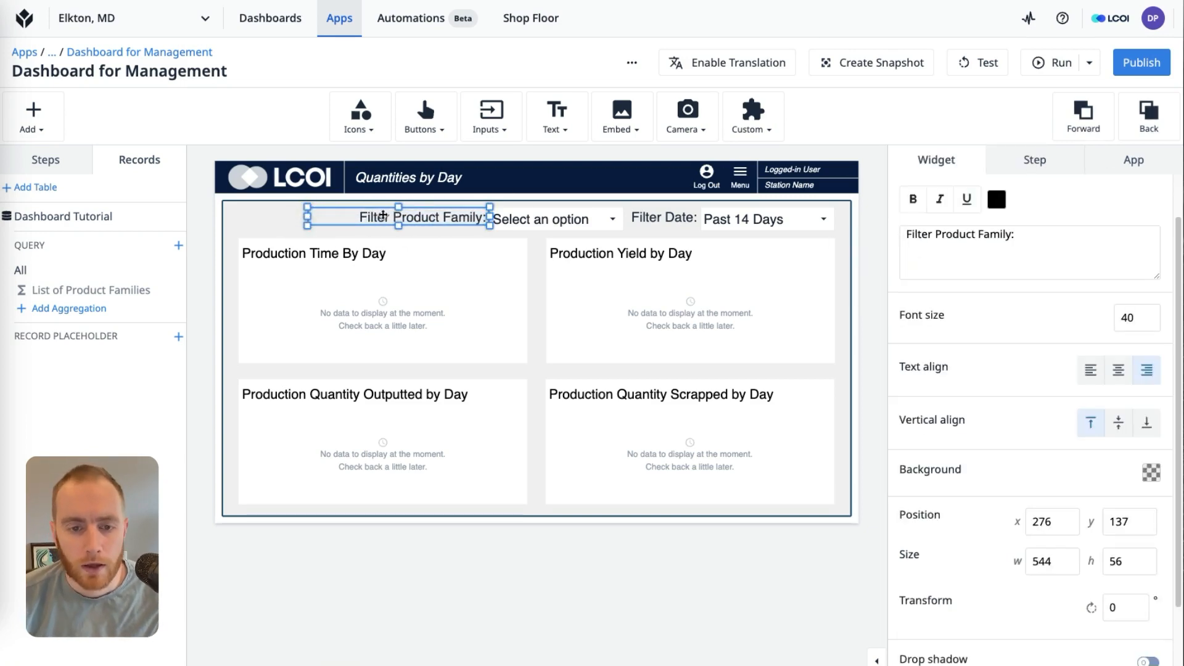
{"action": "left_click", "coordinate": [534, 216]}
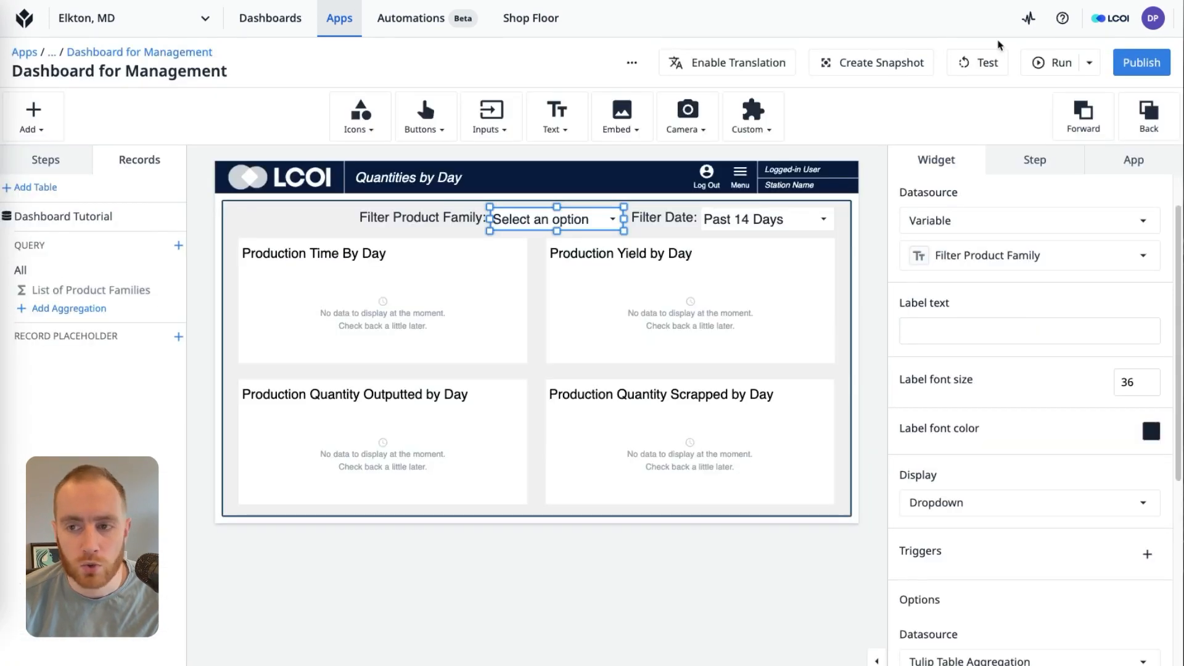
Test the app and choose StellarJets and WingWonders in the product family dropdown to check whether the charts respond, then return to the editor
{"action": "left_click", "coordinate": [985, 67]}
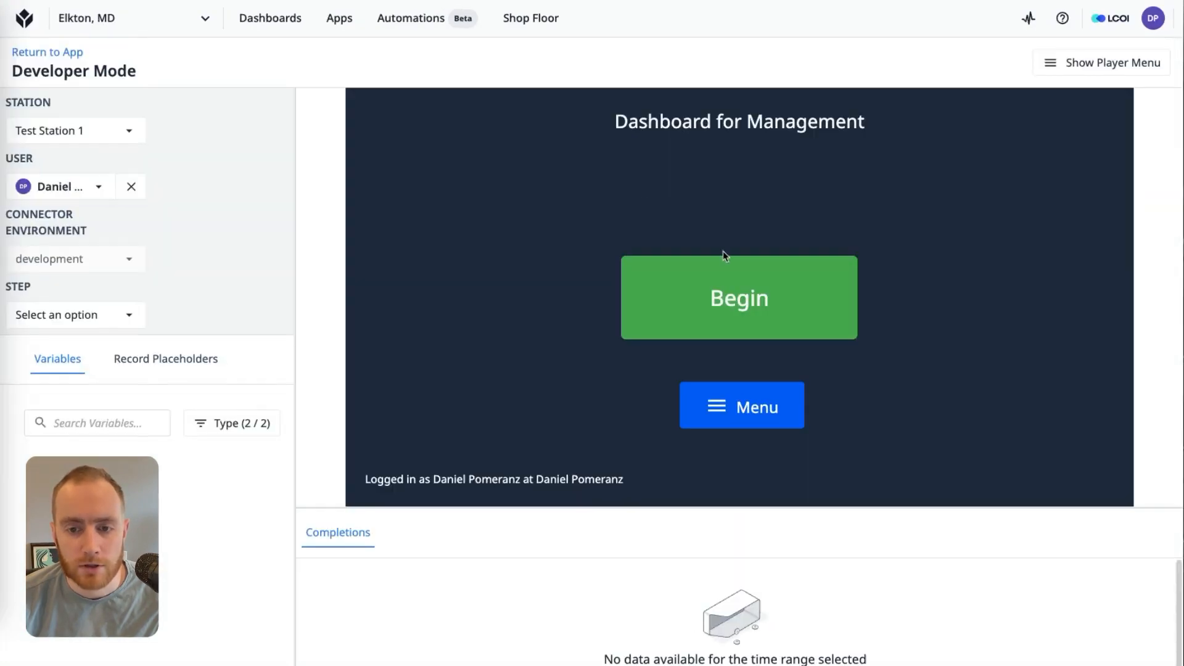
{"action": "left_click", "coordinate": [734, 268]}
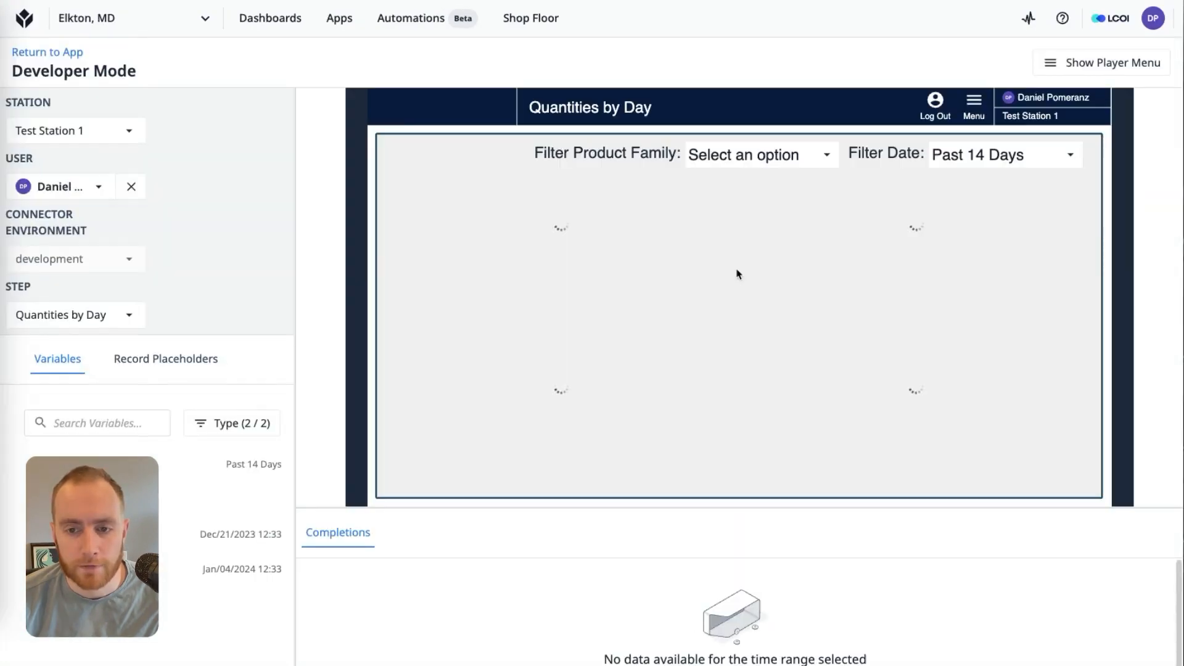
{"action": "left_click", "coordinate": [749, 159]}
{"action": "left_click", "coordinate": [751, 203]}
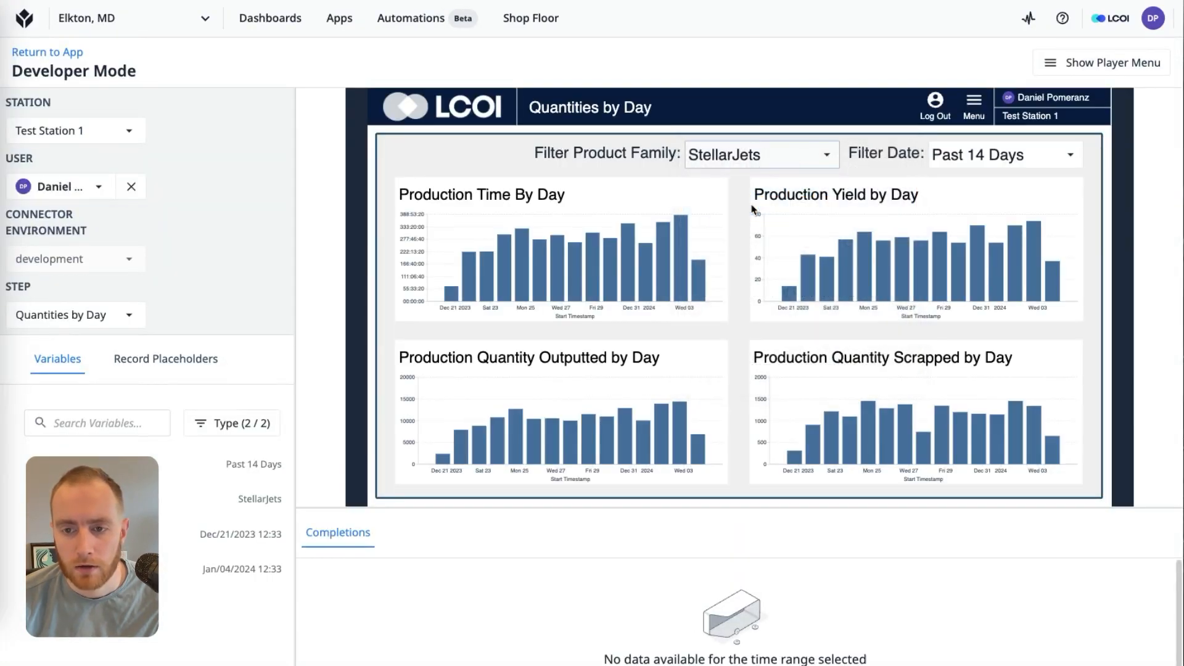
{"action": "left_click", "coordinate": [754, 161]}
{"action": "left_click", "coordinate": [755, 242]}
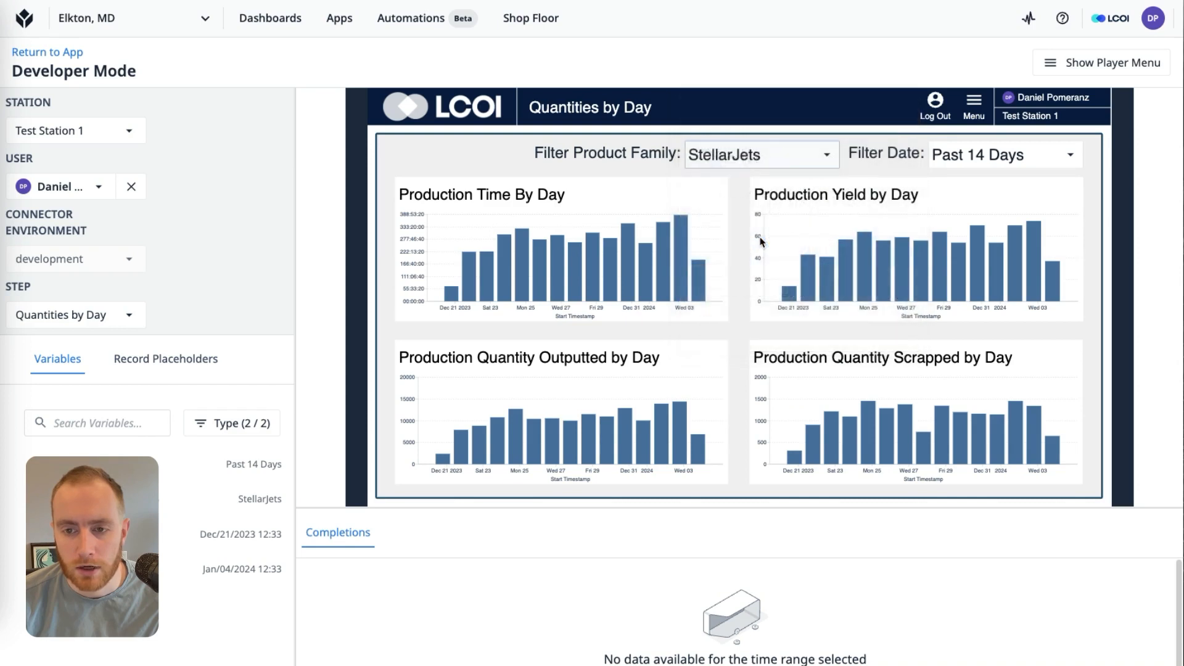
{"action": "left_click", "coordinate": [743, 160]}
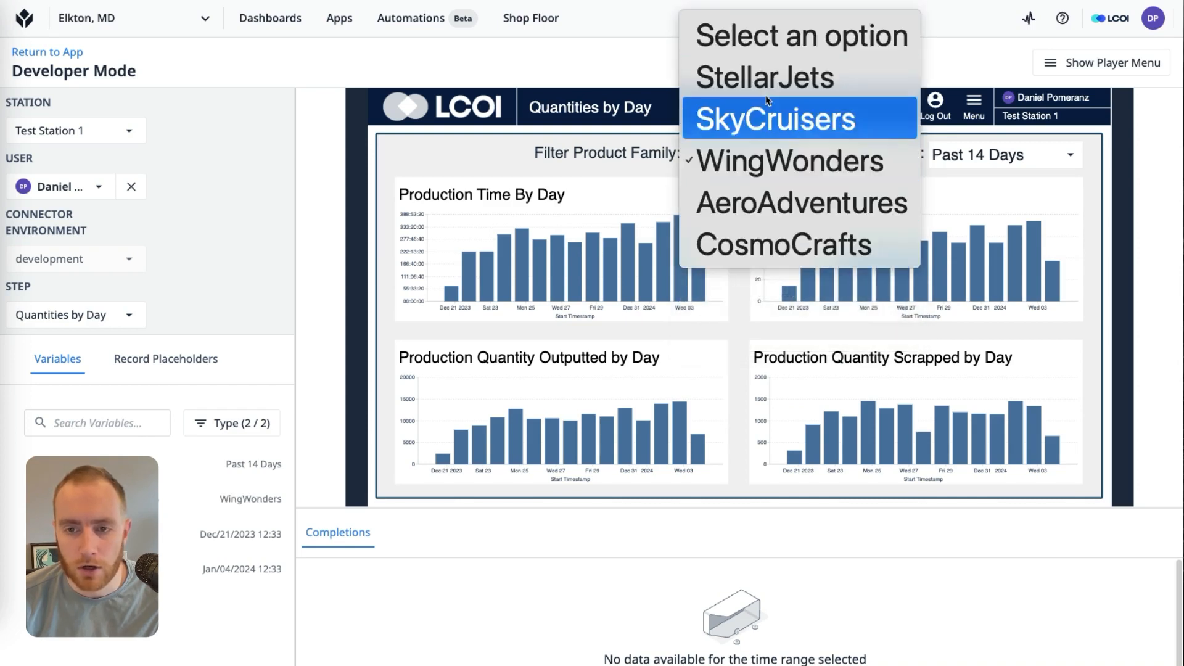
{"action": "key", "text": "Escape"}
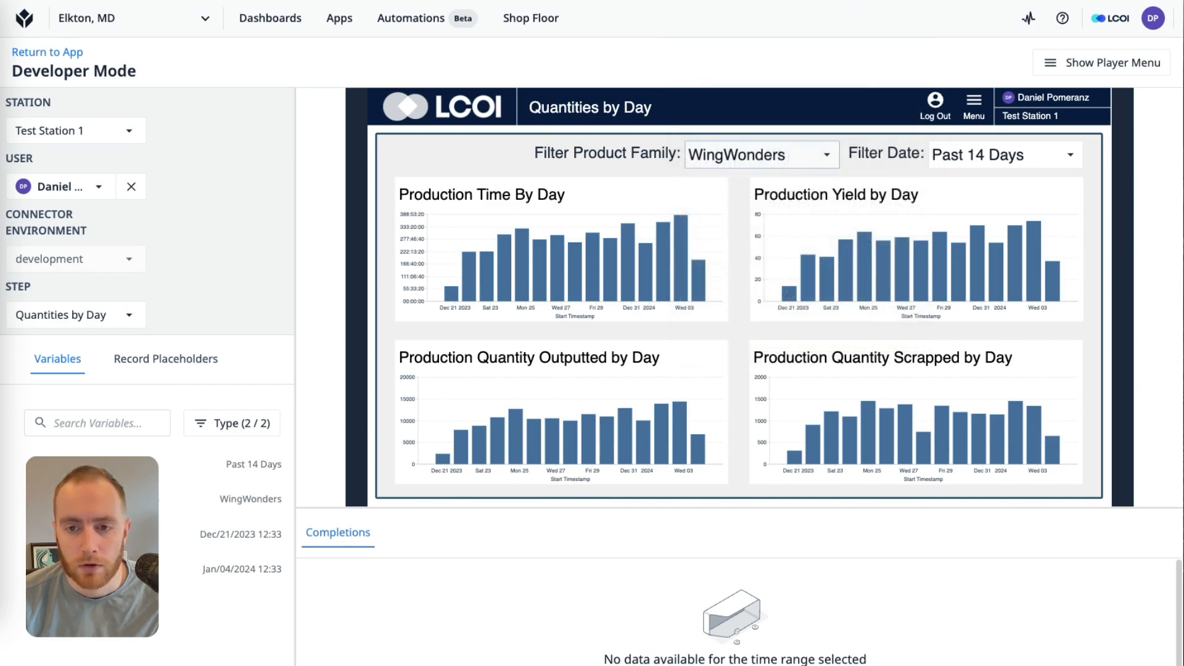
{"action": "left_click", "coordinate": [745, 154]}
{"action": "left_click", "coordinate": [621, 157]}
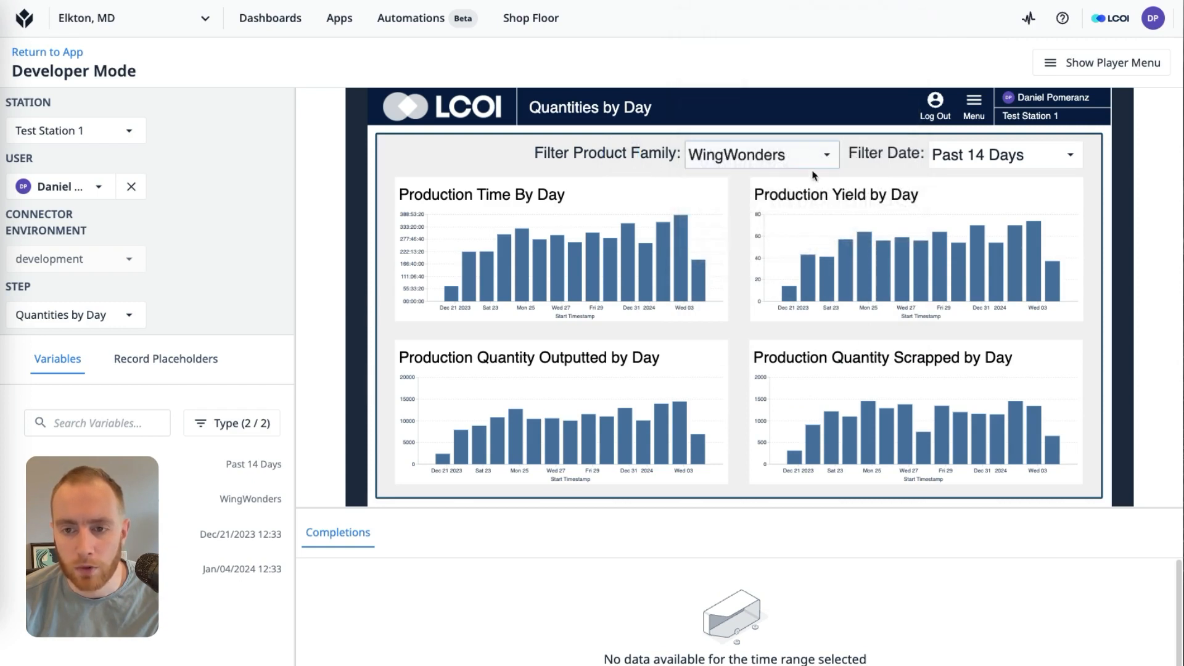
{"action": "mouse_move", "coordinate": [339, 20]}
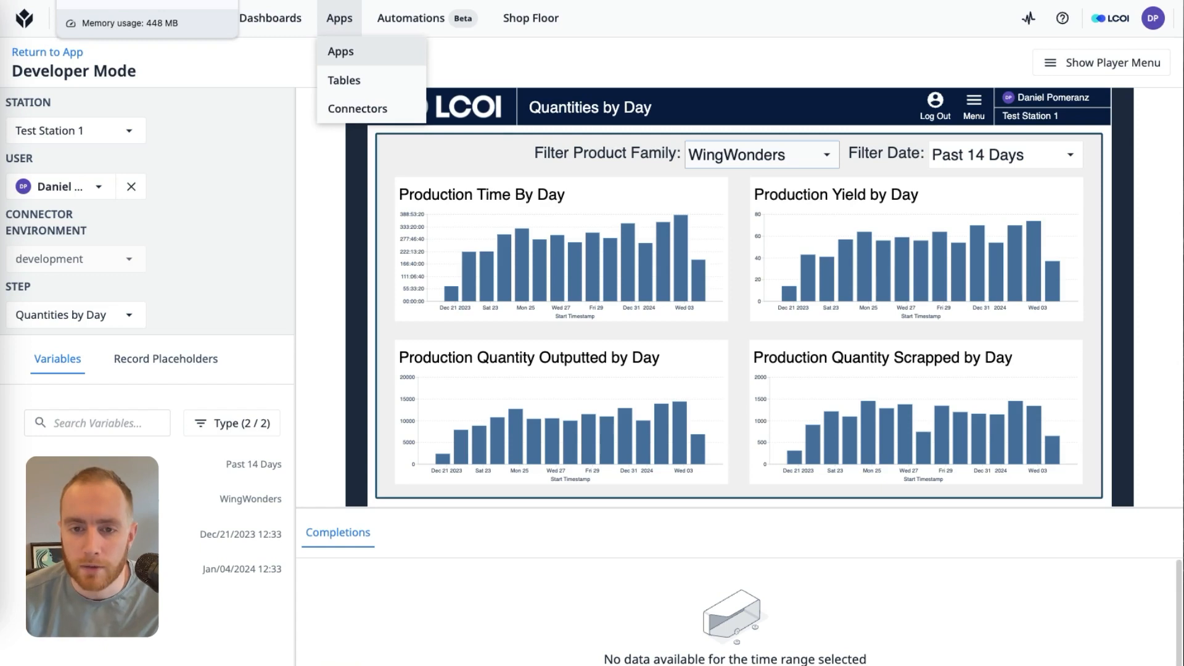
{"action": "left_click", "coordinate": [111, 1]}
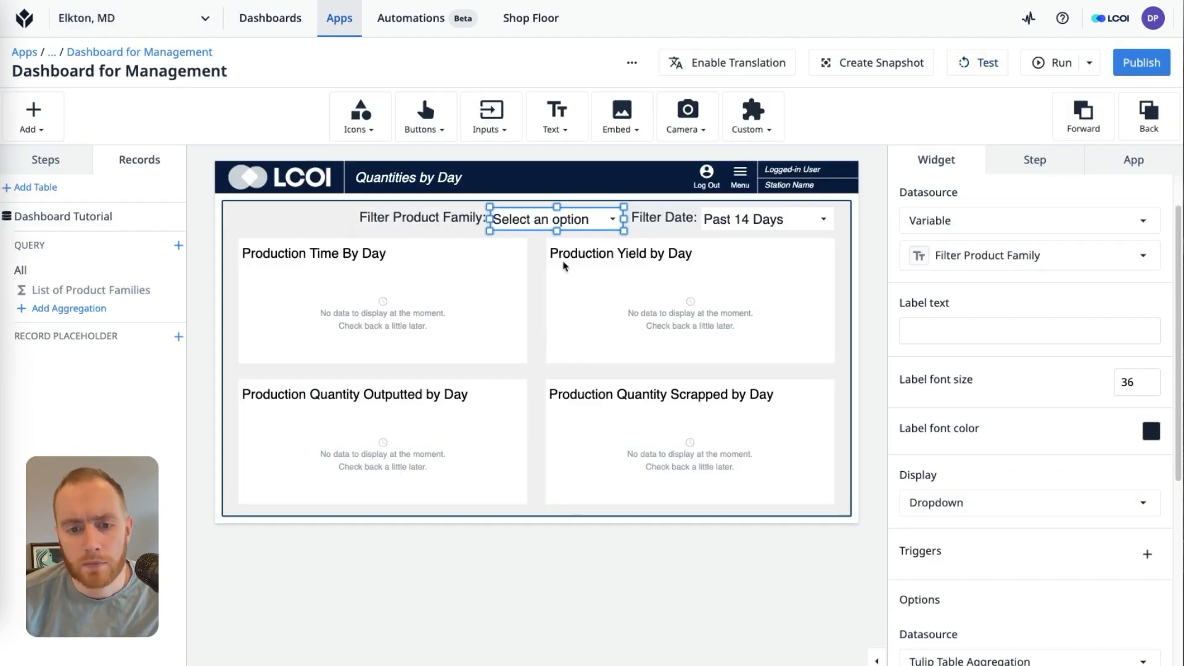
Delete the Production Yield, Production Quantity Outputted and Production Quantity Scrapped by Day charts, keeping only Production Time By Day
{"action": "left_click", "coordinate": [485, 291]}
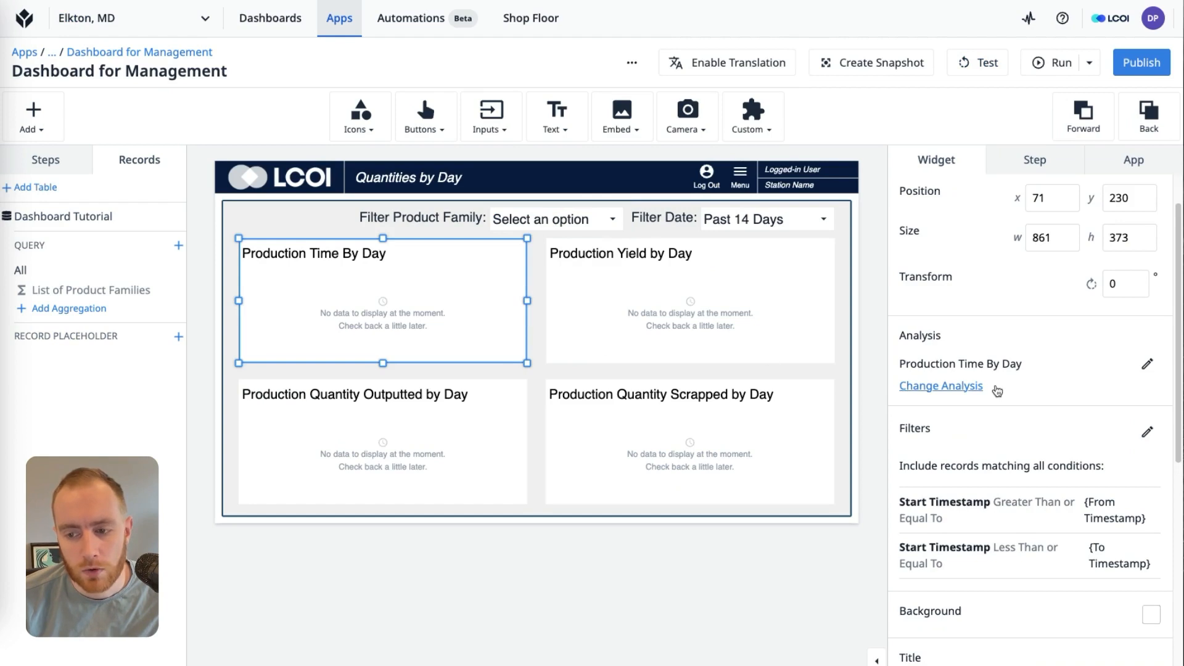
{"action": "left_click", "coordinate": [676, 346]}
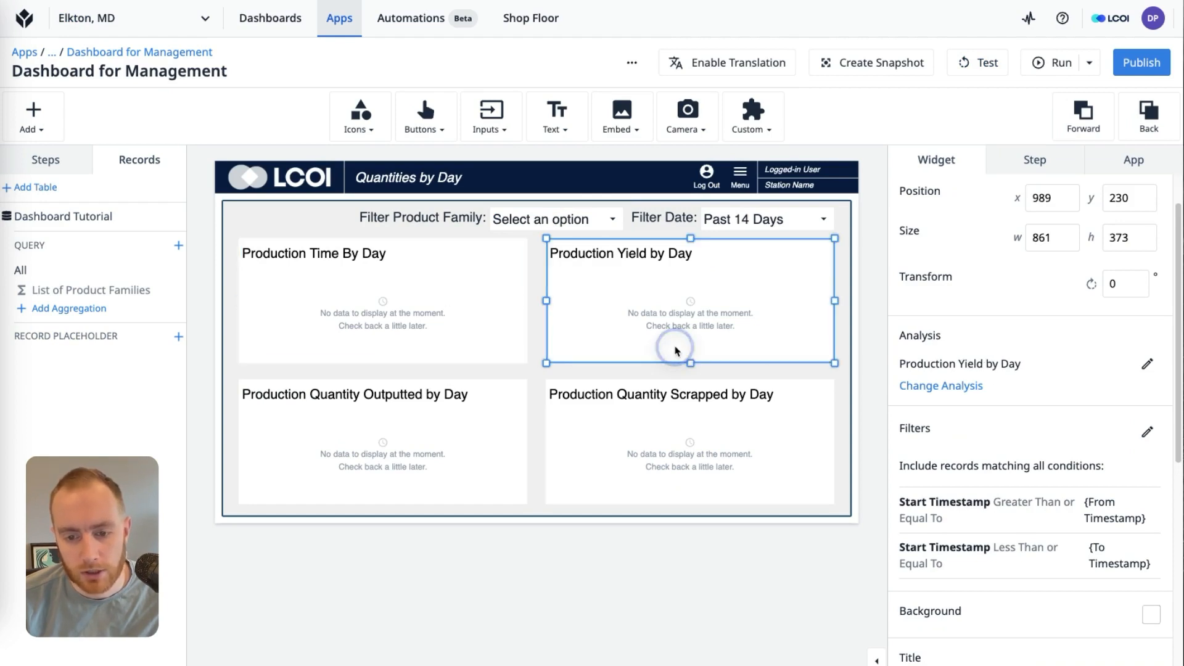
{"action": "key", "text": "Delete"}
{"action": "left_click", "coordinate": [467, 385]}
{"action": "key", "text": "Delete"}
Add a filter to the Production Time By Day chart: Product Family Equals the variable Filter Product Family, and save it
{"action": "left_click", "coordinate": [459, 317]}
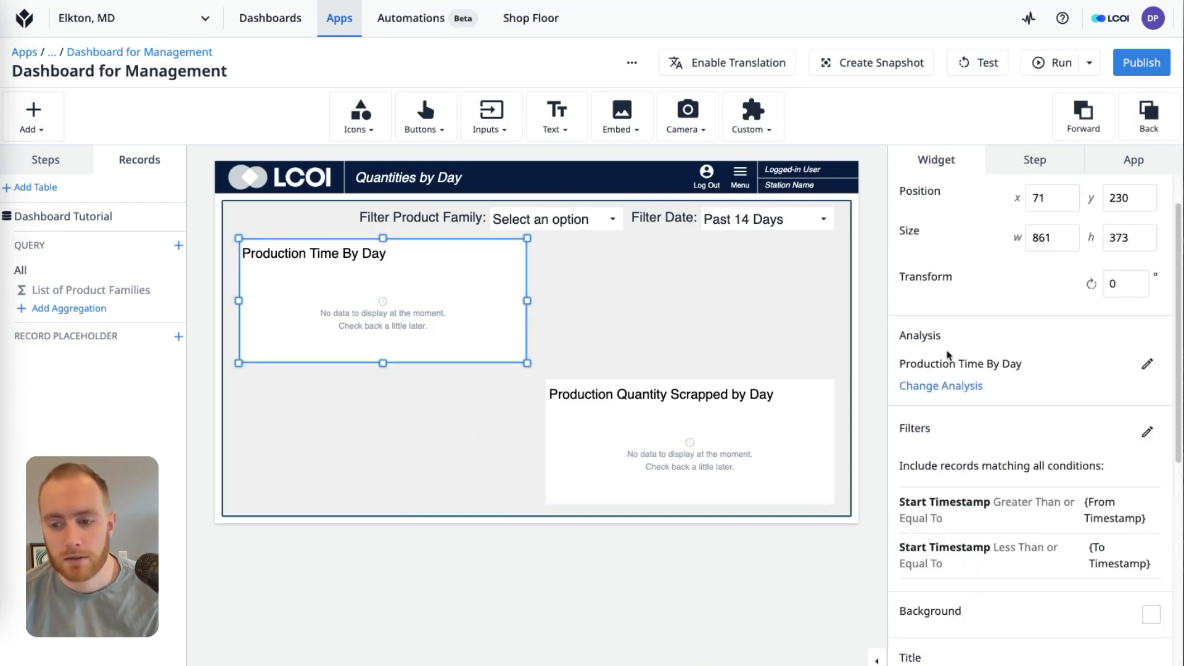
{"action": "left_click", "coordinate": [1145, 431]}
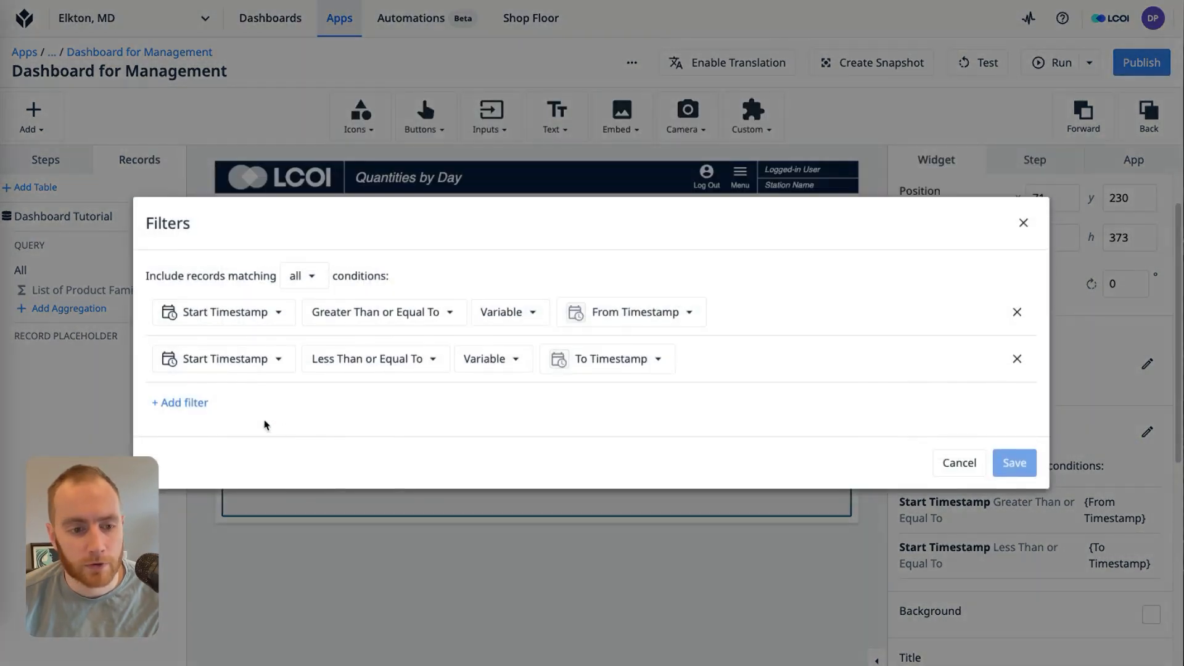
{"action": "left_click", "coordinate": [182, 404]}
{"action": "left_click", "coordinate": [199, 393]}
{"action": "scroll", "coordinate": [243, 481], "scroll_direction": "down", "scroll_amount": 3}
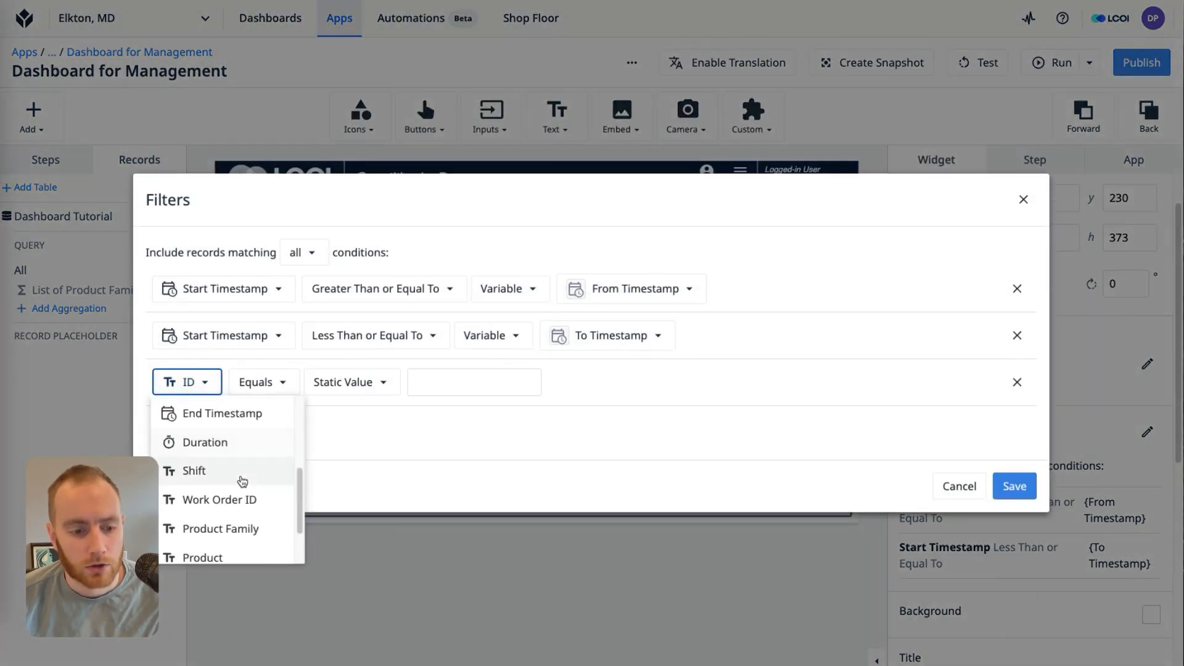
{"action": "left_click", "coordinate": [243, 529]}
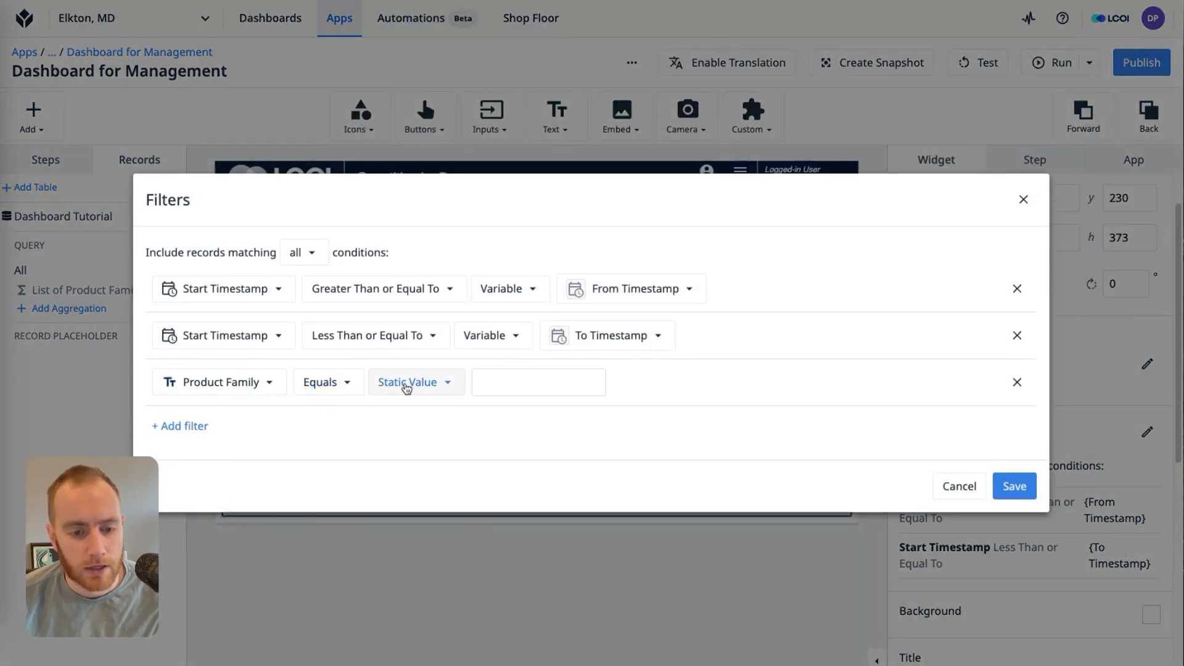
{"action": "left_click", "coordinate": [406, 386]}
{"action": "left_click", "coordinate": [418, 411]}
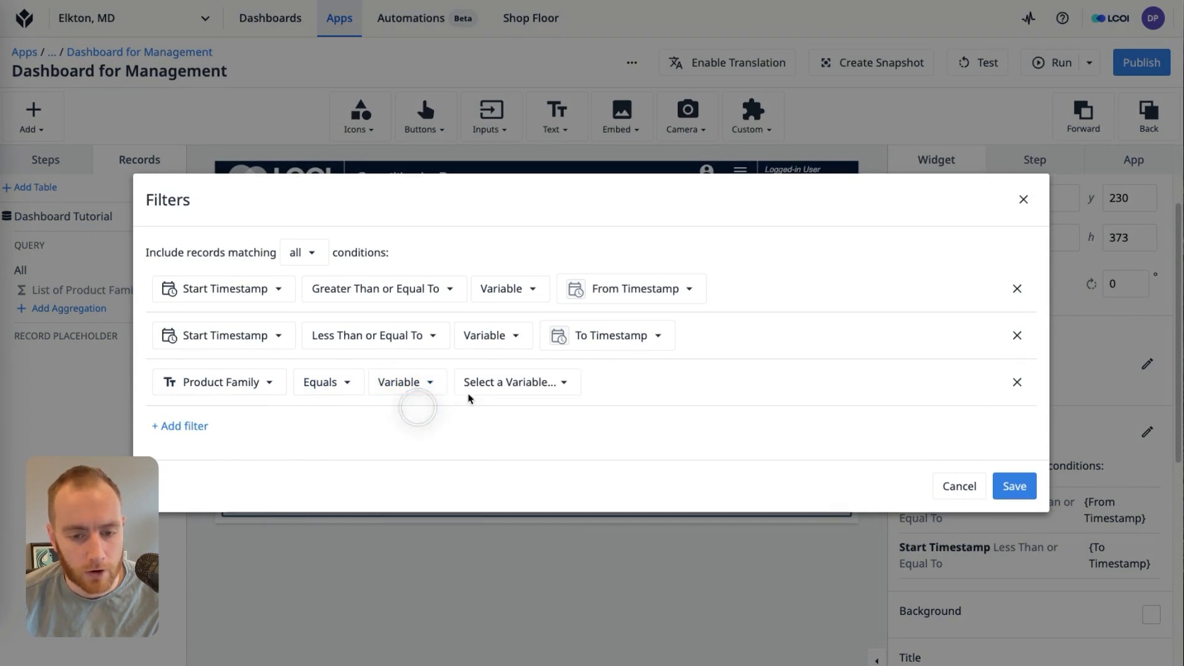
{"action": "left_click", "coordinate": [518, 386]}
{"action": "left_click", "coordinate": [542, 483]}
{"action": "left_click", "coordinate": [1014, 485]}
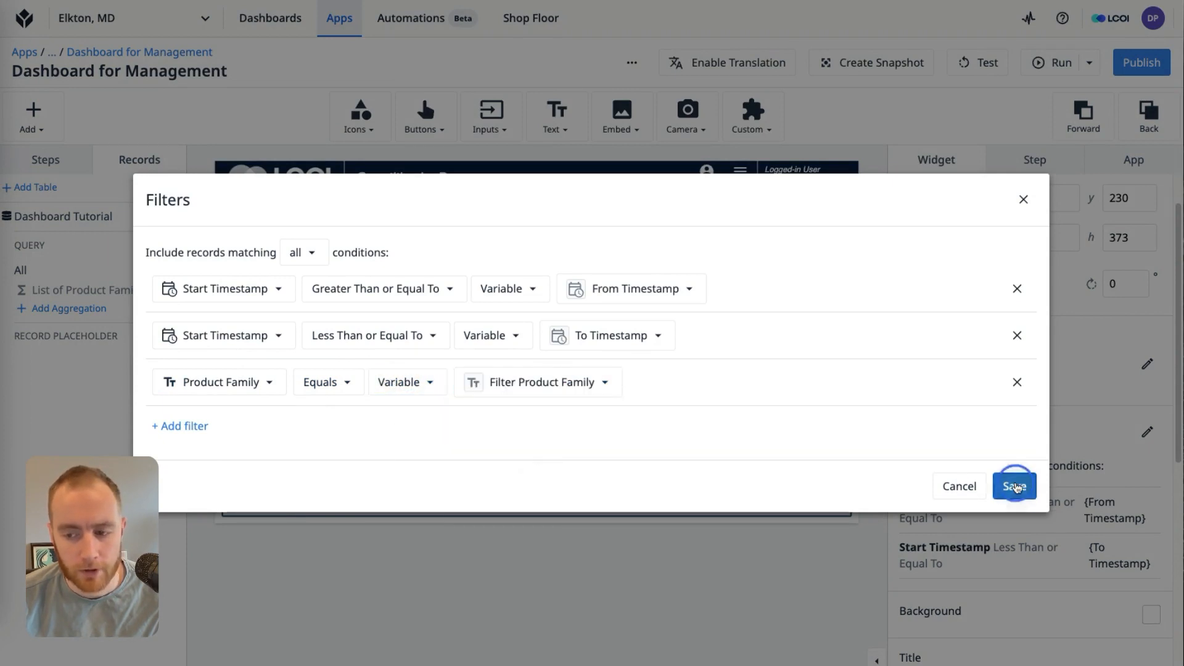
Review the saved filter conditions of the Production Time By Day chart and begin a test run of the app
{"action": "left_click", "coordinate": [868, 380]}
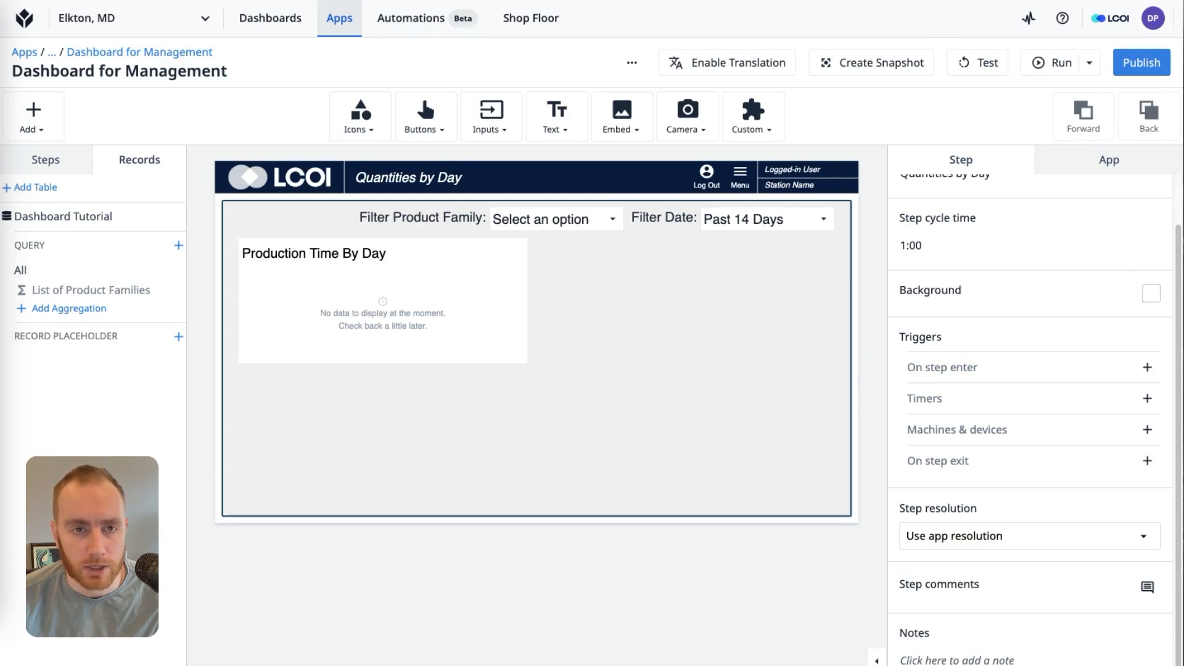
{"action": "left_click", "coordinate": [431, 294]}
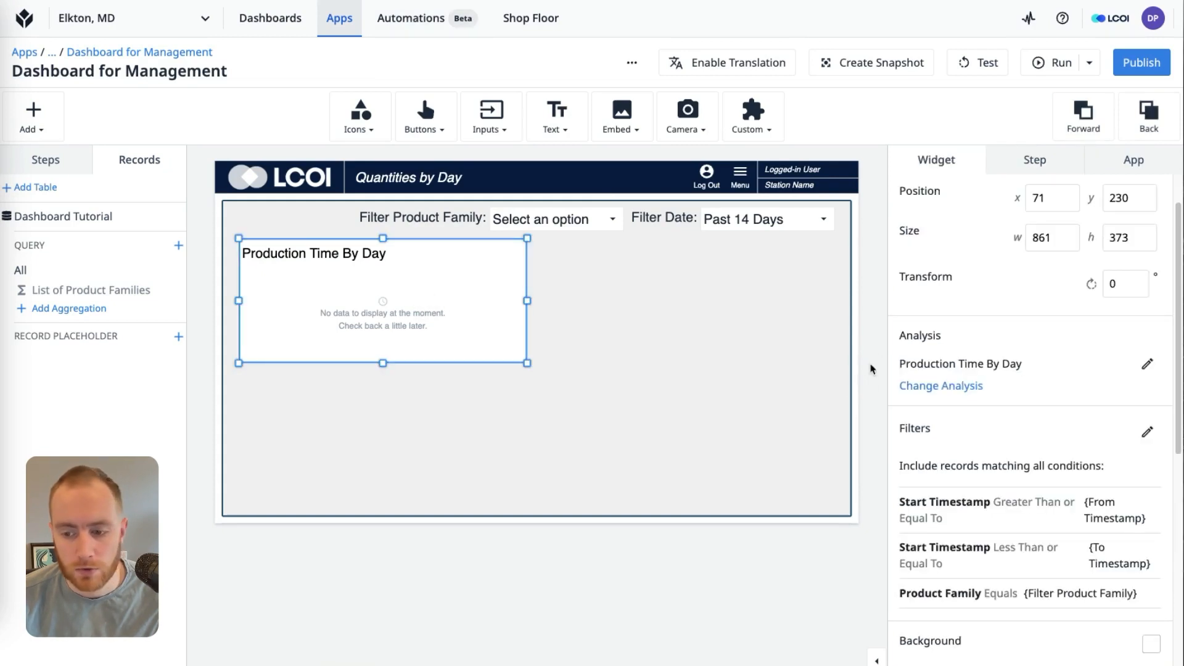
{"action": "left_click", "coordinate": [1147, 432]}
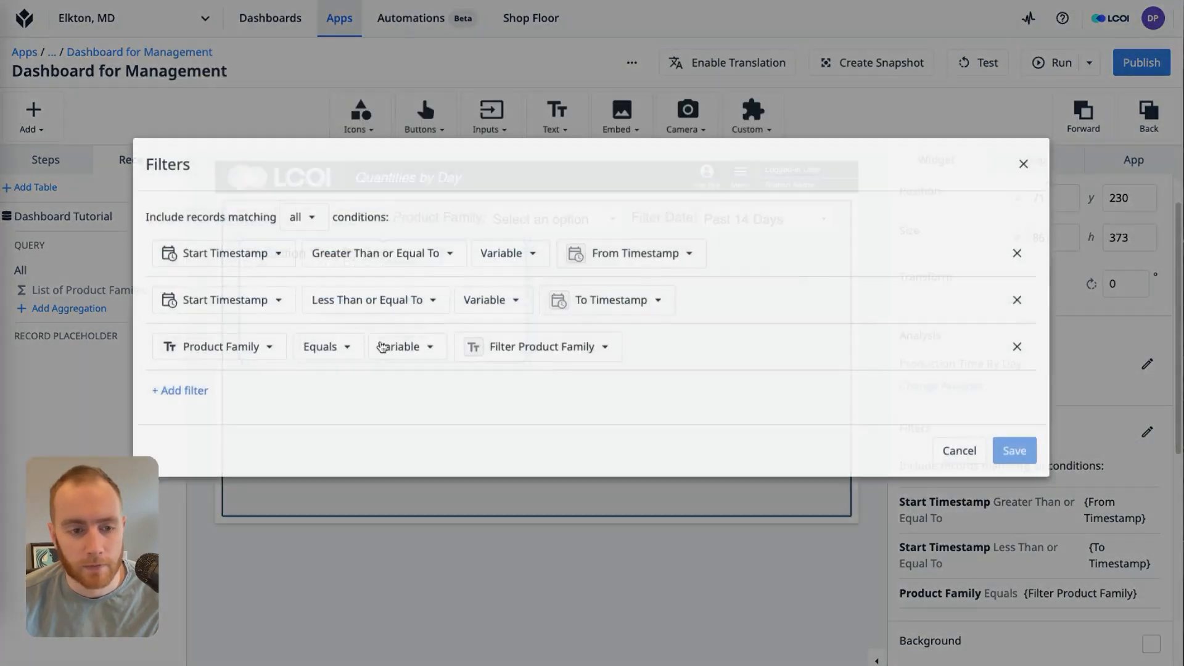
{"action": "left_click", "coordinate": [1024, 200]}
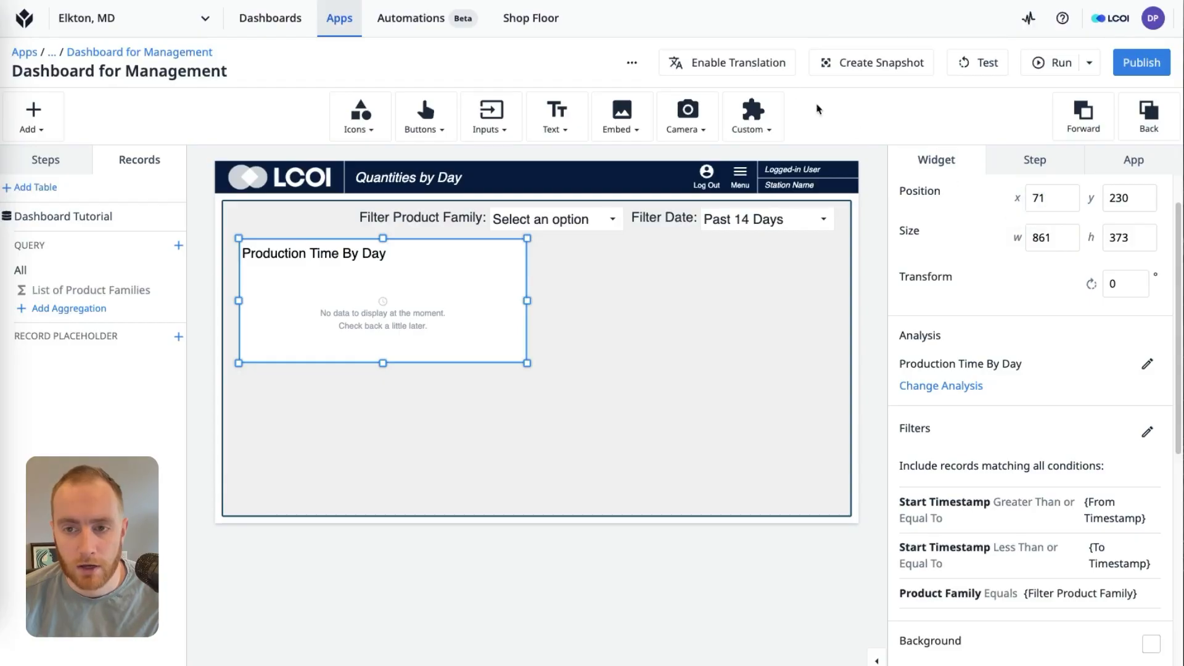
{"action": "left_click", "coordinate": [957, 63]}
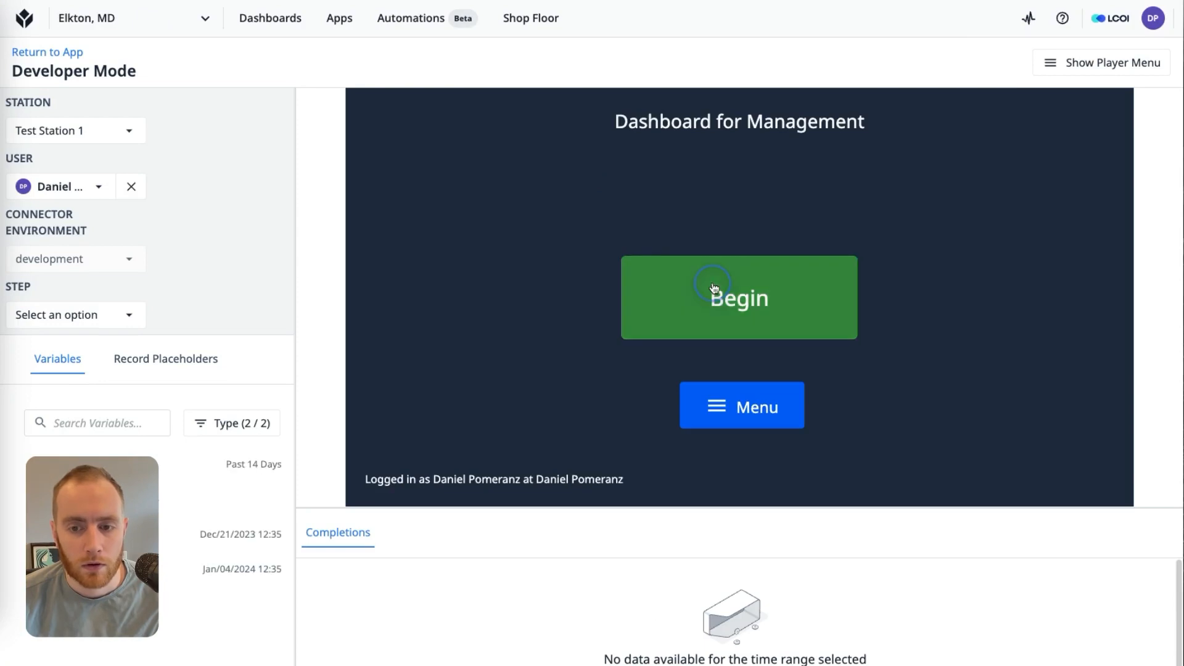
{"action": "left_click", "coordinate": [703, 285]}
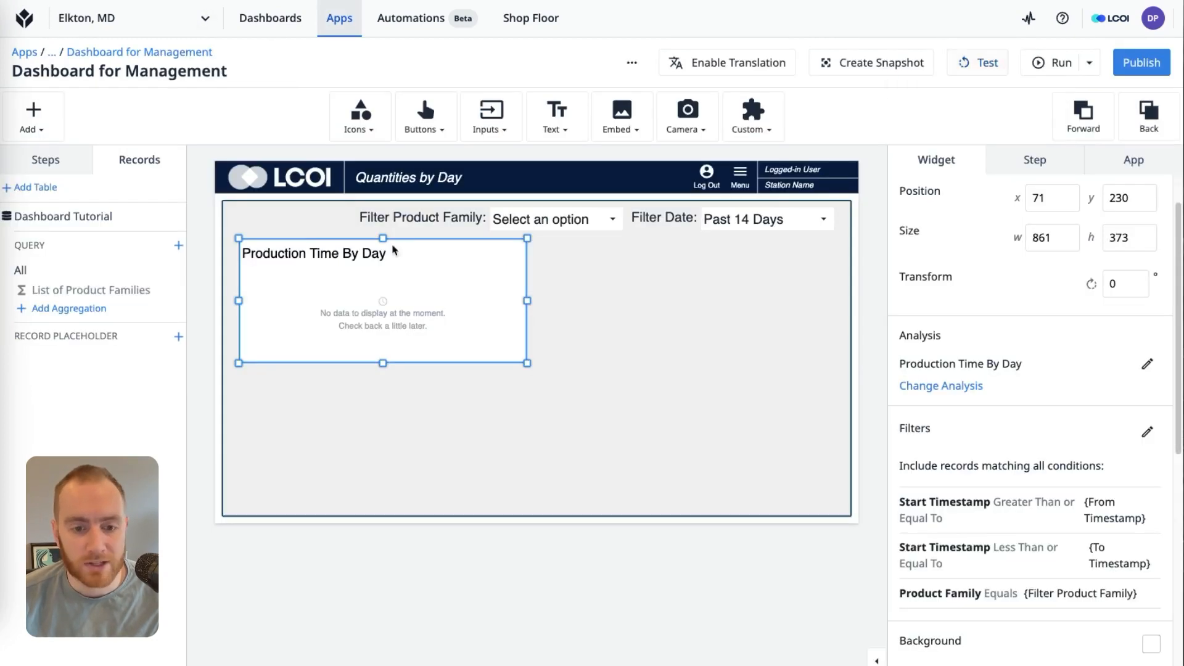
Change the Product Family condition of the Production Time By Day chart's filters to Contains and save the filters
{"action": "left_click", "coordinate": [1148, 432]}
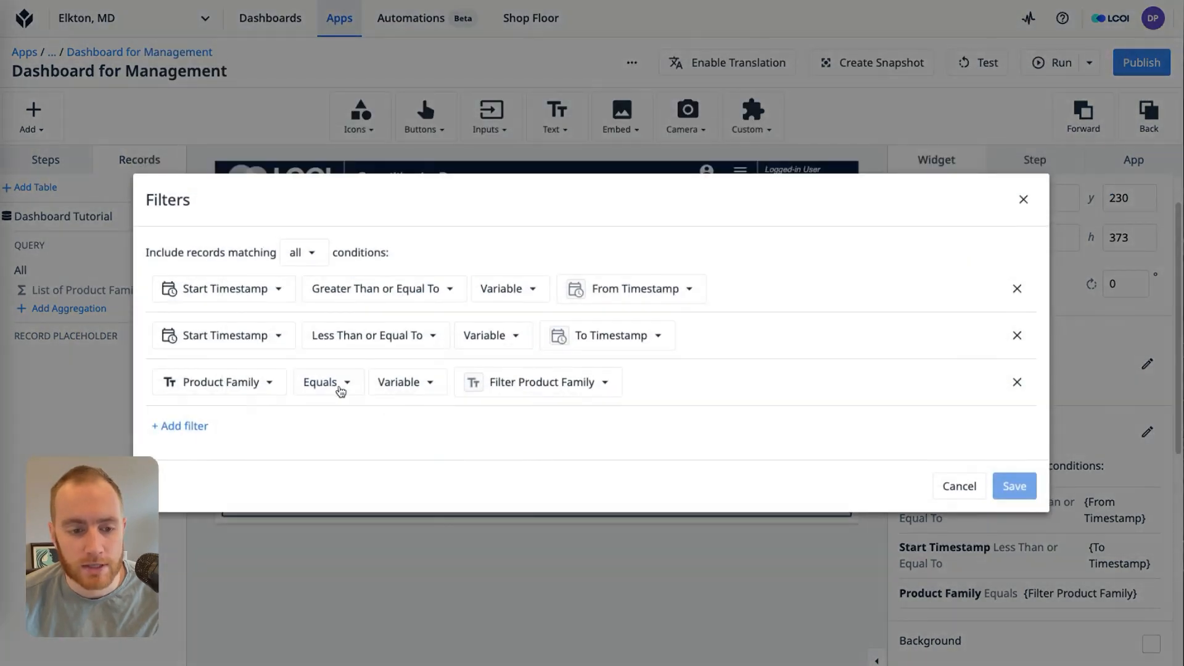
{"action": "left_click", "coordinate": [338, 383]}
{"action": "scroll", "coordinate": [345, 478], "scroll_direction": "down", "scroll_amount": 2}
{"action": "left_click", "coordinate": [347, 519]}
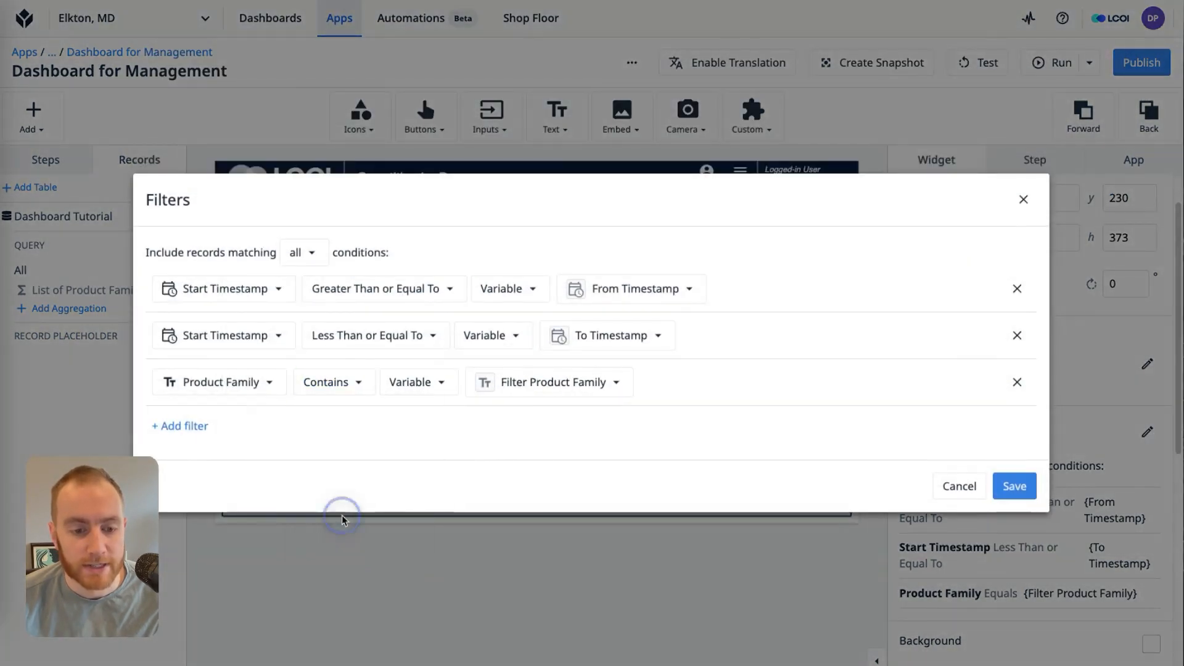
{"action": "left_click", "coordinate": [1003, 485]}
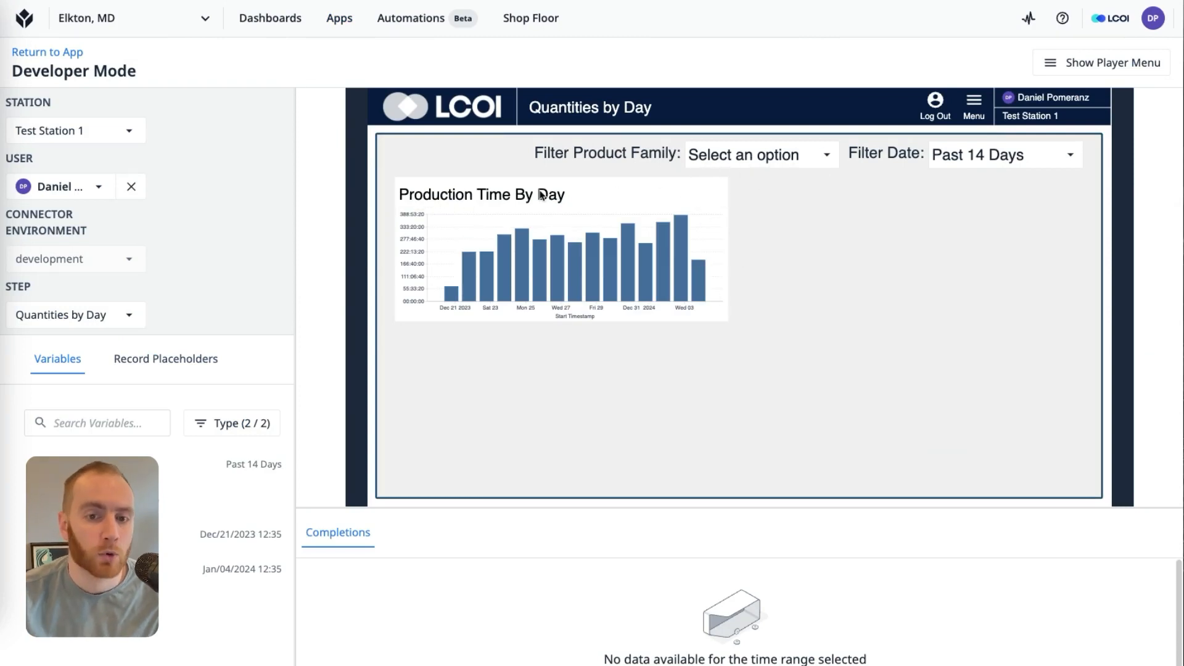
In the app test, try StellarJets, SkyCruisers and AeroAdventures as the product family and clear the choice to check the chart's filtering
{"action": "left_click", "coordinate": [765, 157]}
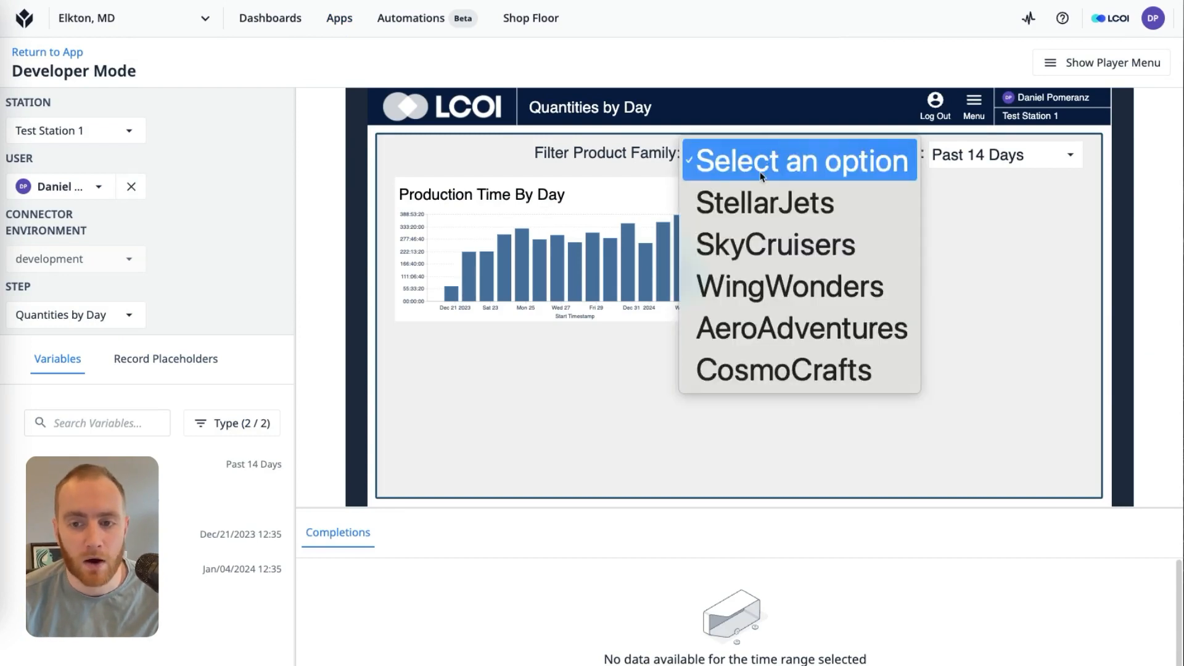
{"action": "left_click", "coordinate": [761, 201]}
{"action": "left_click", "coordinate": [765, 148]}
{"action": "left_click", "coordinate": [765, 201]}
{"action": "left_click", "coordinate": [765, 156]}
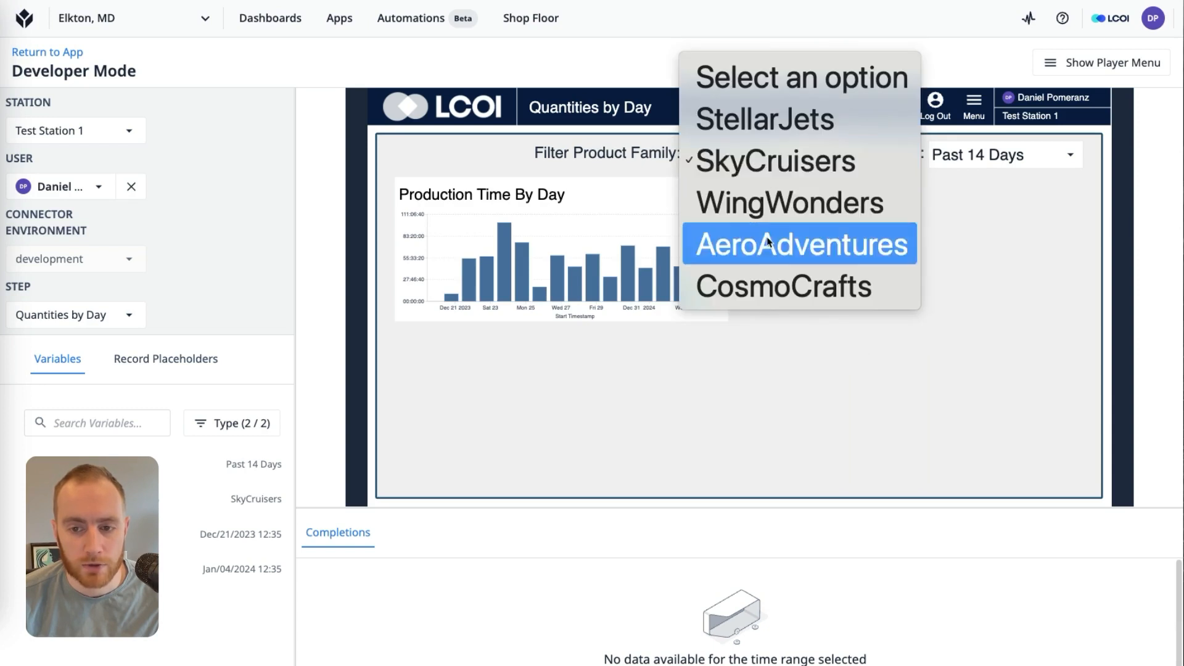
{"action": "left_click", "coordinate": [767, 243]}
{"action": "left_click", "coordinate": [765, 157]}
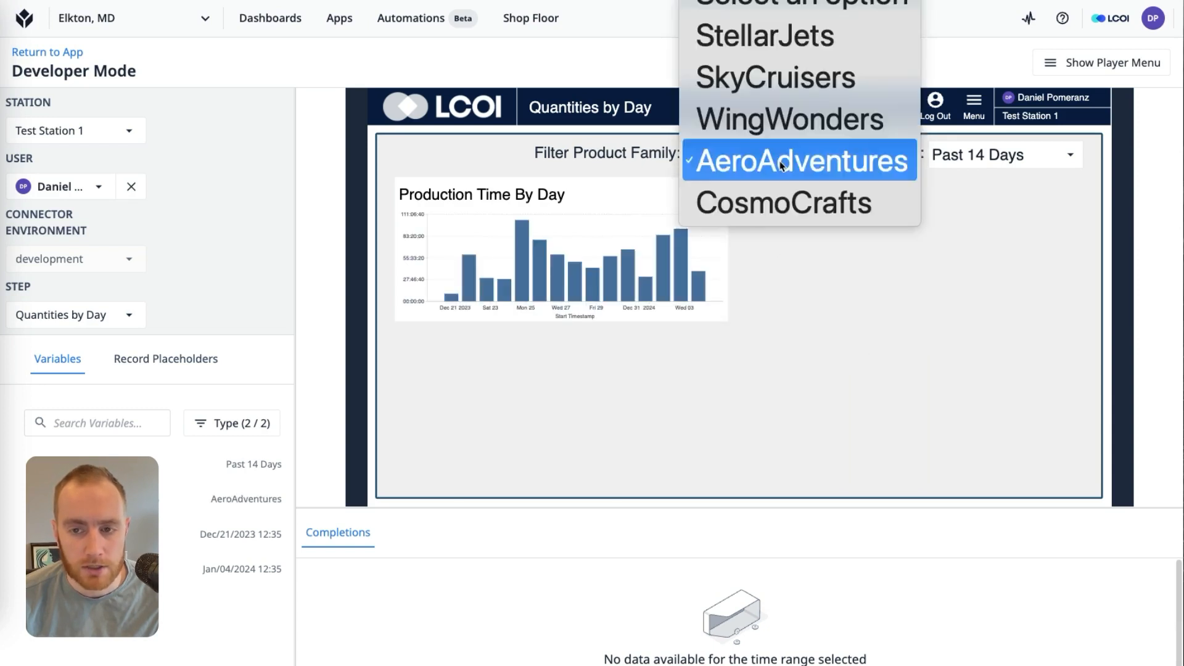
{"action": "left_click", "coordinate": [763, 12]}
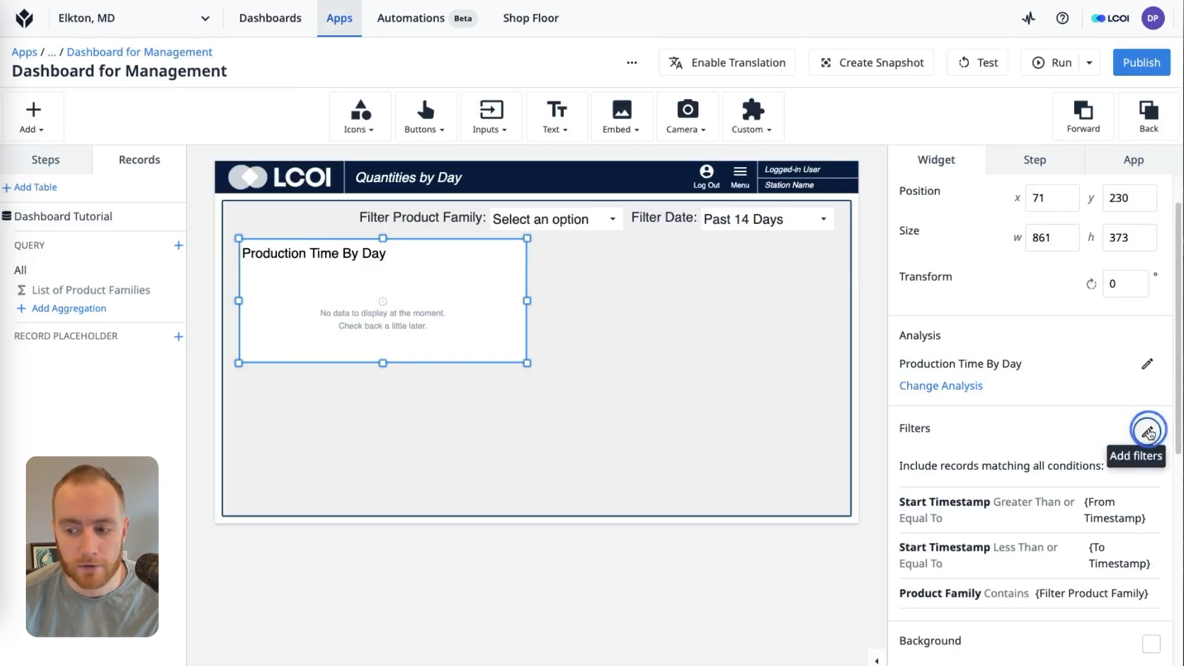
Duplicate the filtered Production Time By Day chart to rebuild the Production Yield, Production Quantity Scrapped and Production Quantity Outputted by Day charts
{"action": "left_click", "coordinate": [1148, 433]}
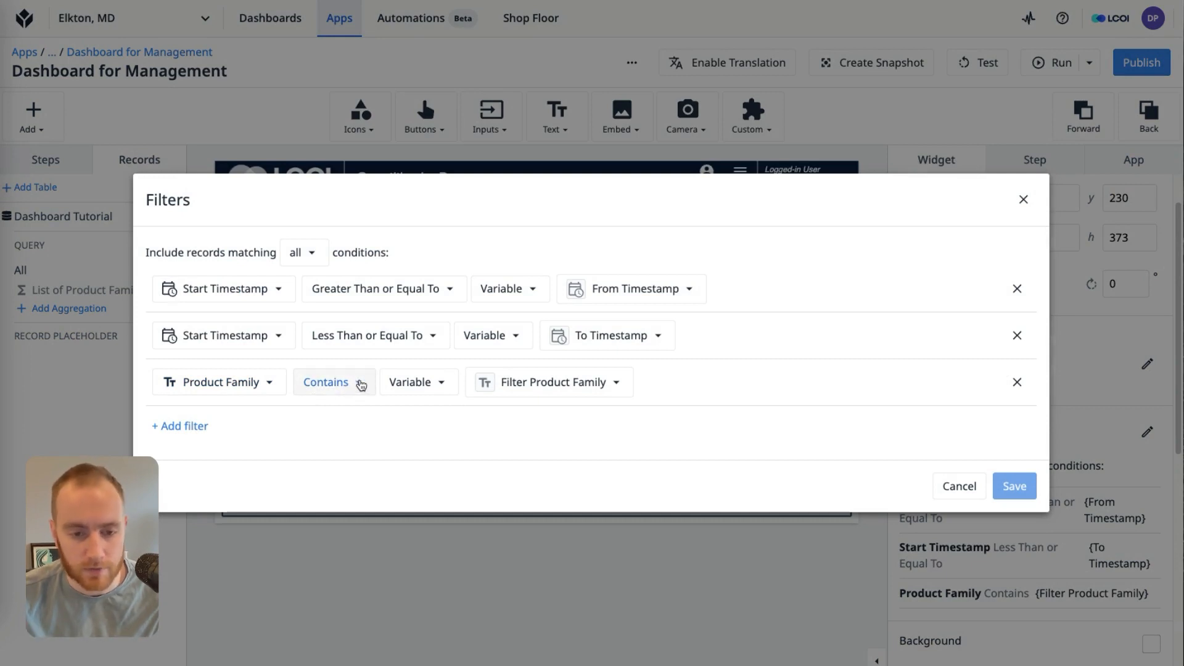
{"action": "left_click", "coordinate": [1022, 199]}
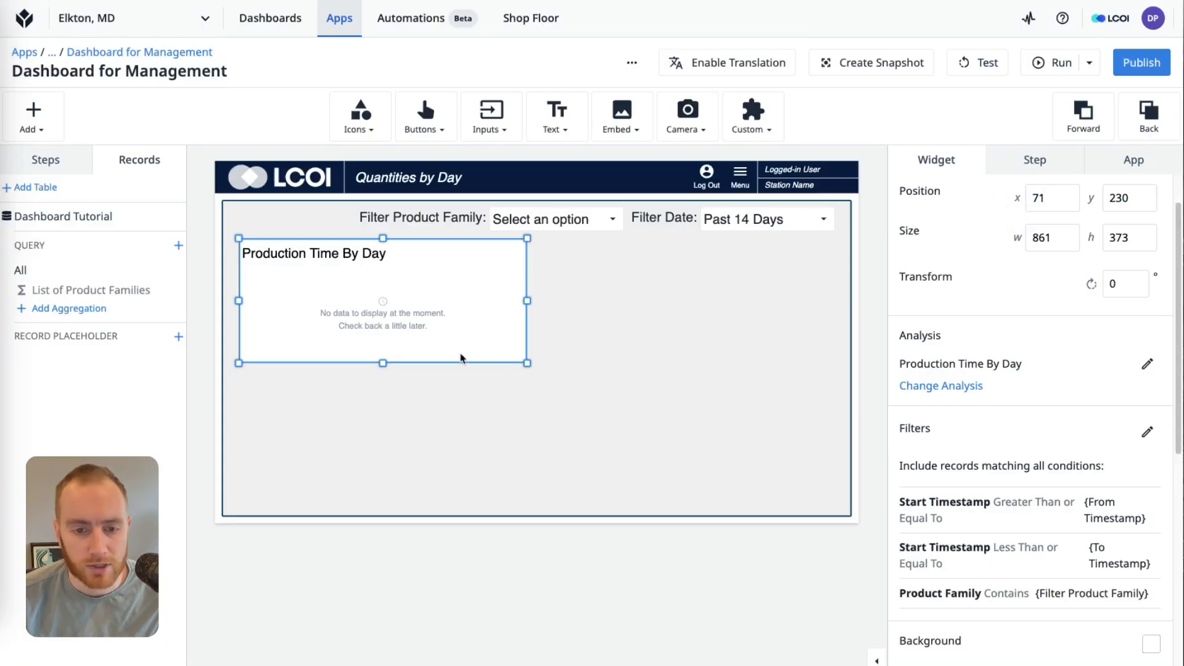
{"action": "key", "text": "super+v"}
{"action": "left_click_drag", "start_coordinate": [370, 324], "coordinate": [666, 318]}
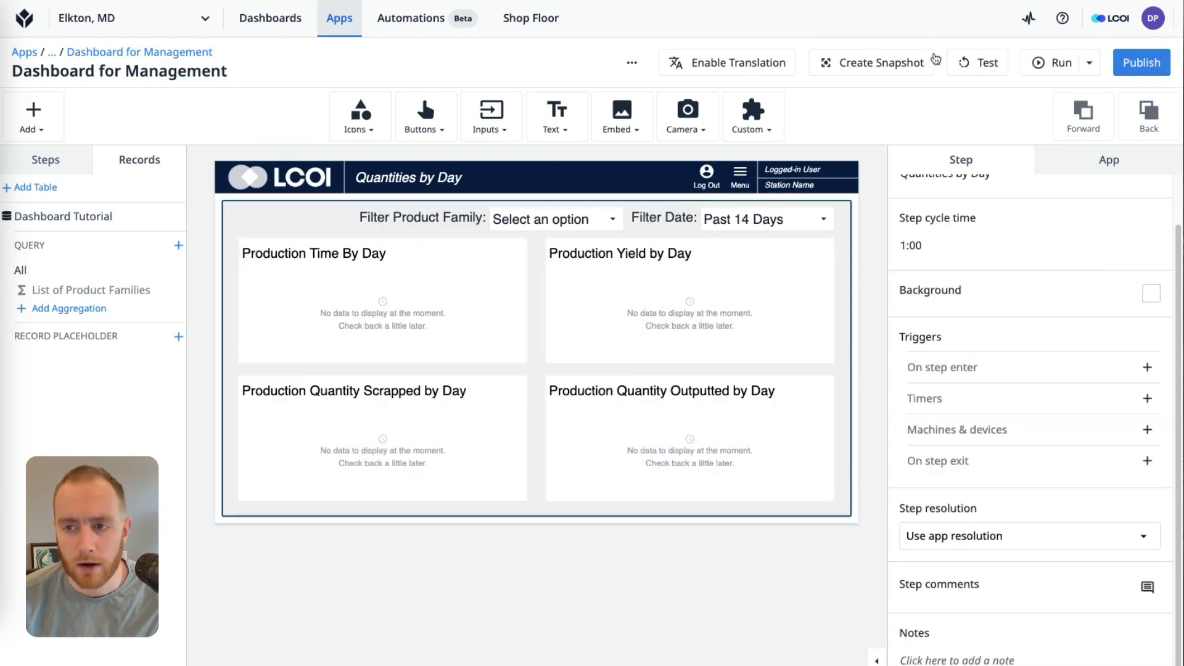
Start a test run of the dashboard, enlarge the player area and set the date filter to Past 30 Days
{"action": "left_click", "coordinate": [953, 71]}
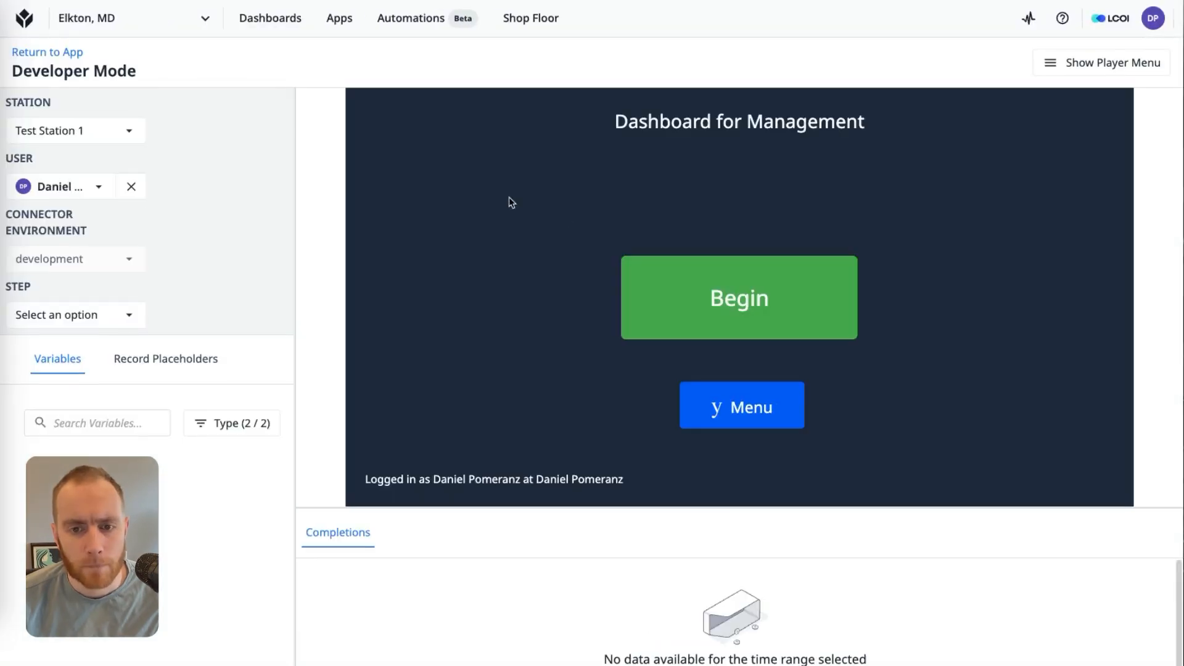
{"action": "left_click", "coordinate": [739, 298]}
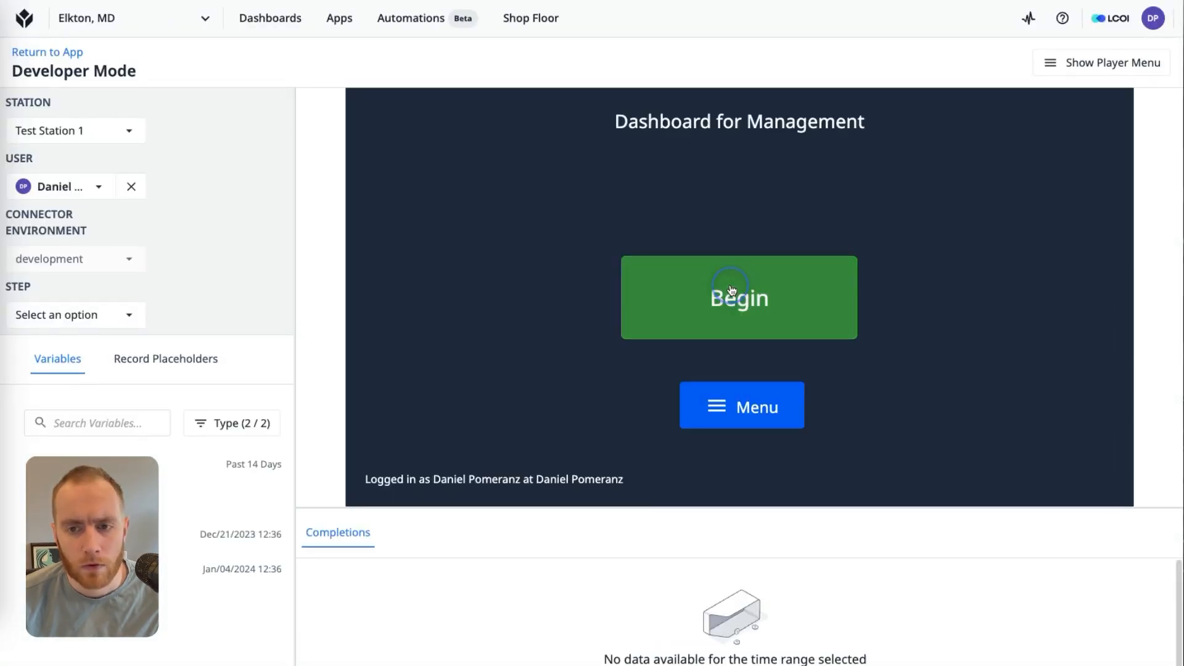
{"action": "left_click_drag", "start_coordinate": [723, 505], "coordinate": [710, 615]}
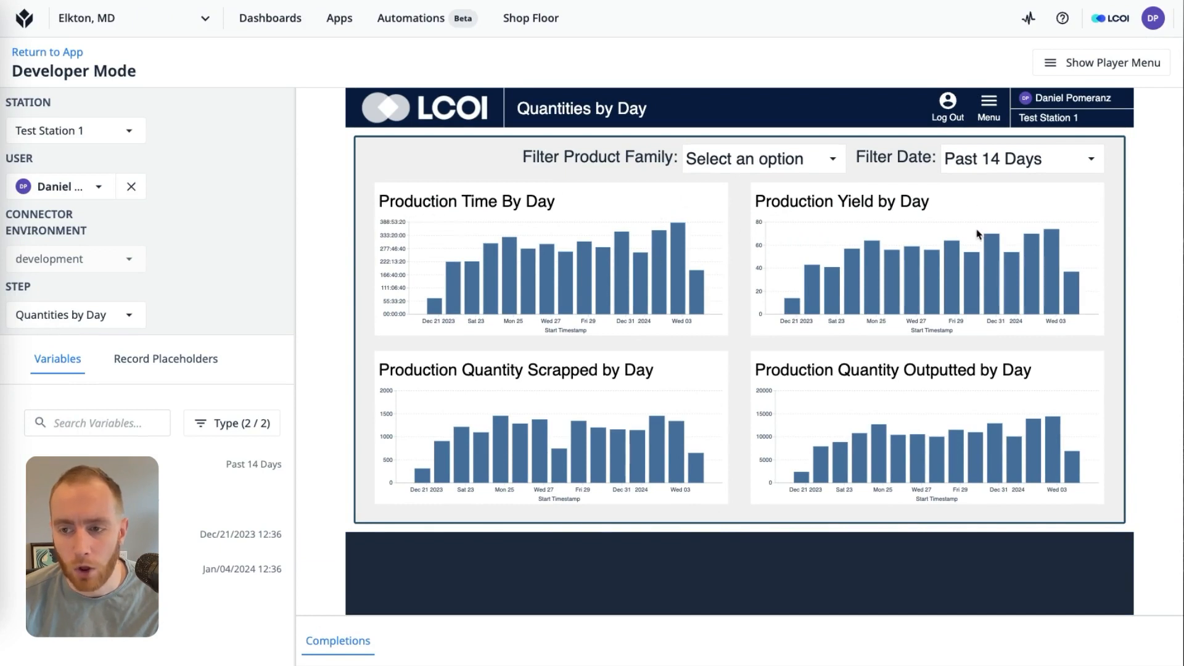
{"action": "left_click", "coordinate": [1015, 162]}
{"action": "left_click", "coordinate": [1002, 206]}
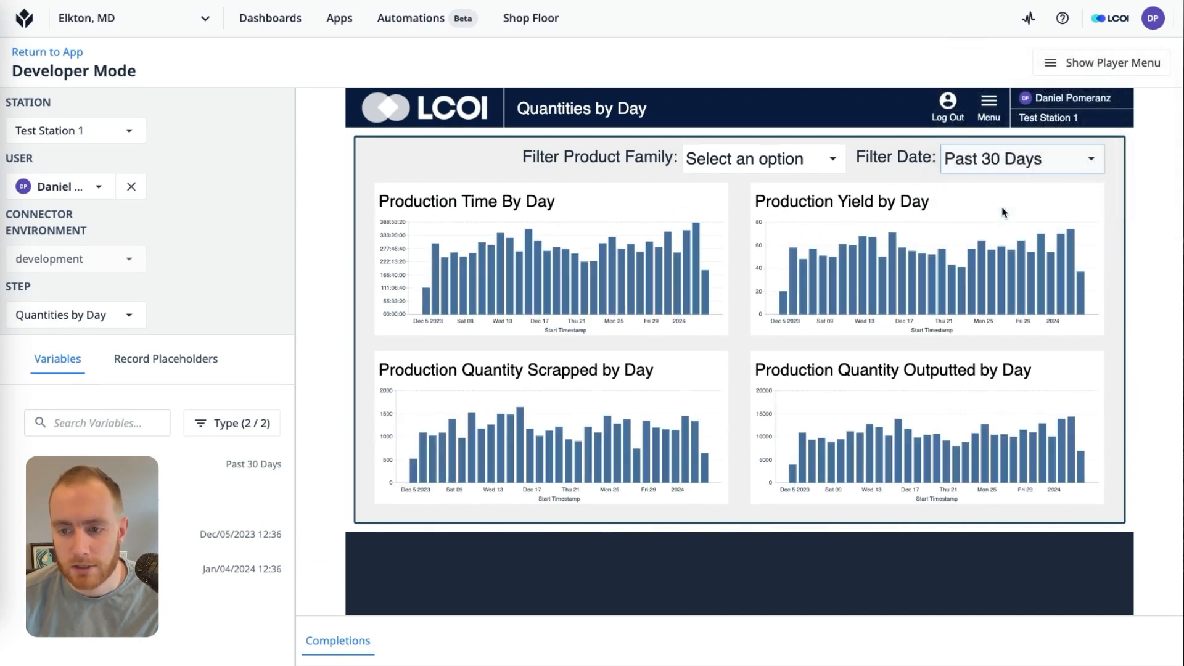
In the app test, filter the four charts by the AeroAdventures product family and clear the choice again
{"action": "left_click", "coordinate": [823, 168]}
{"action": "left_click", "coordinate": [794, 203]}
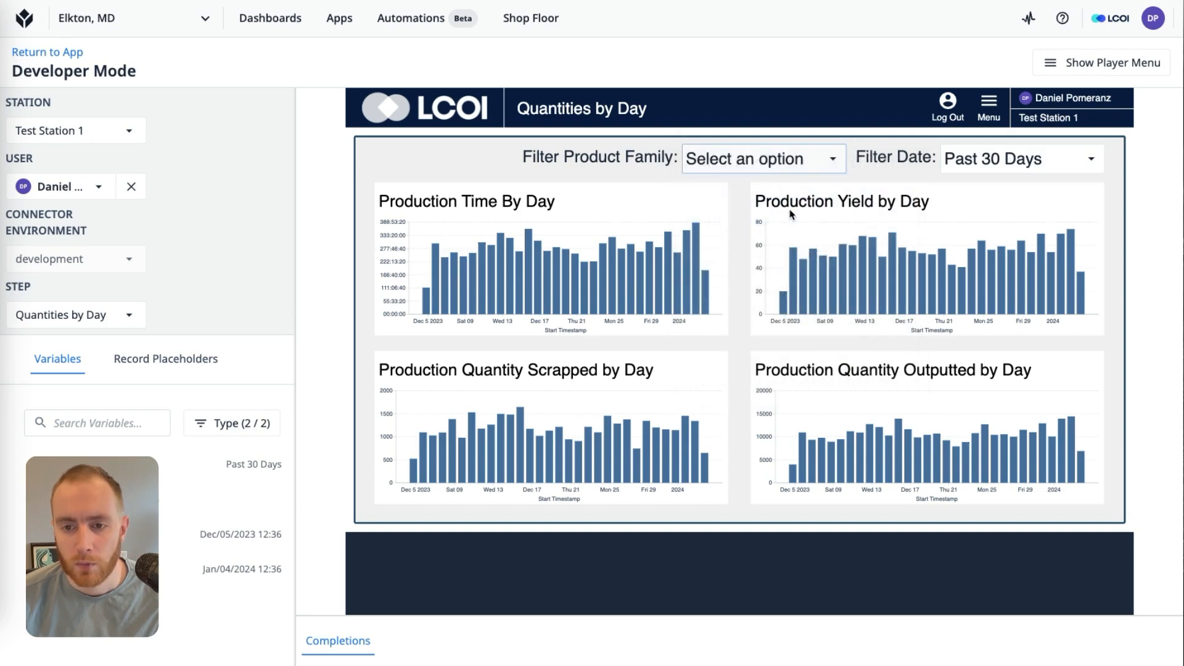
{"action": "left_click", "coordinate": [789, 164]}
{"action": "left_click", "coordinate": [796, 296]}
{"action": "left_click", "coordinate": [796, 170]}
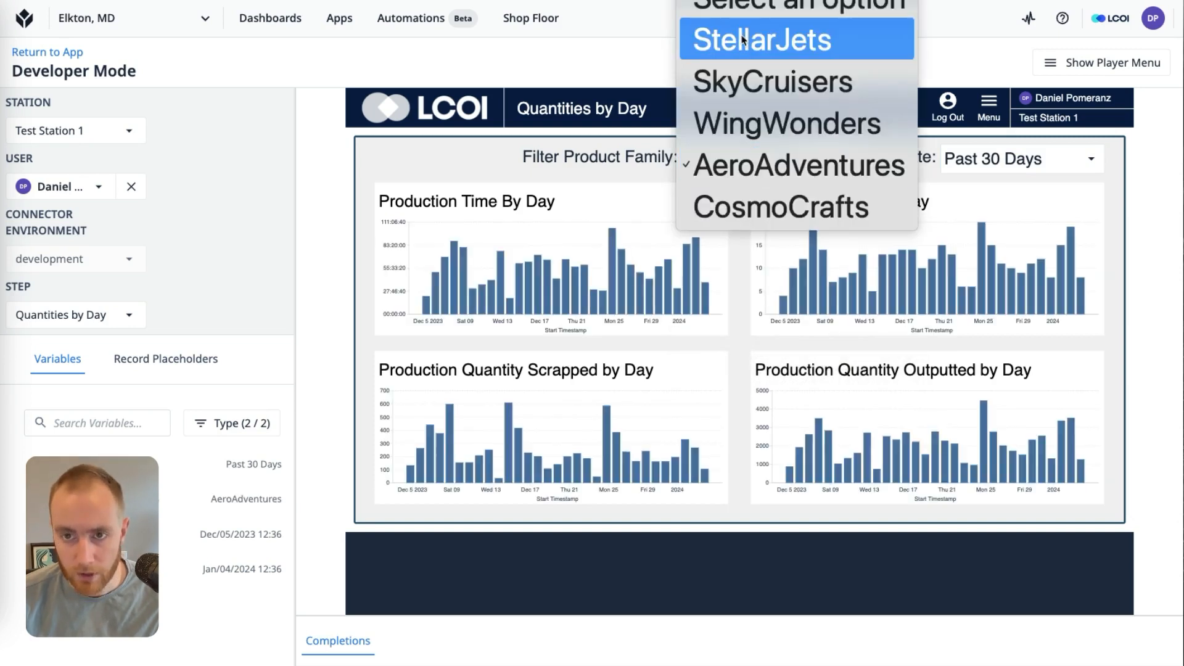
{"action": "left_click", "coordinate": [750, 11]}
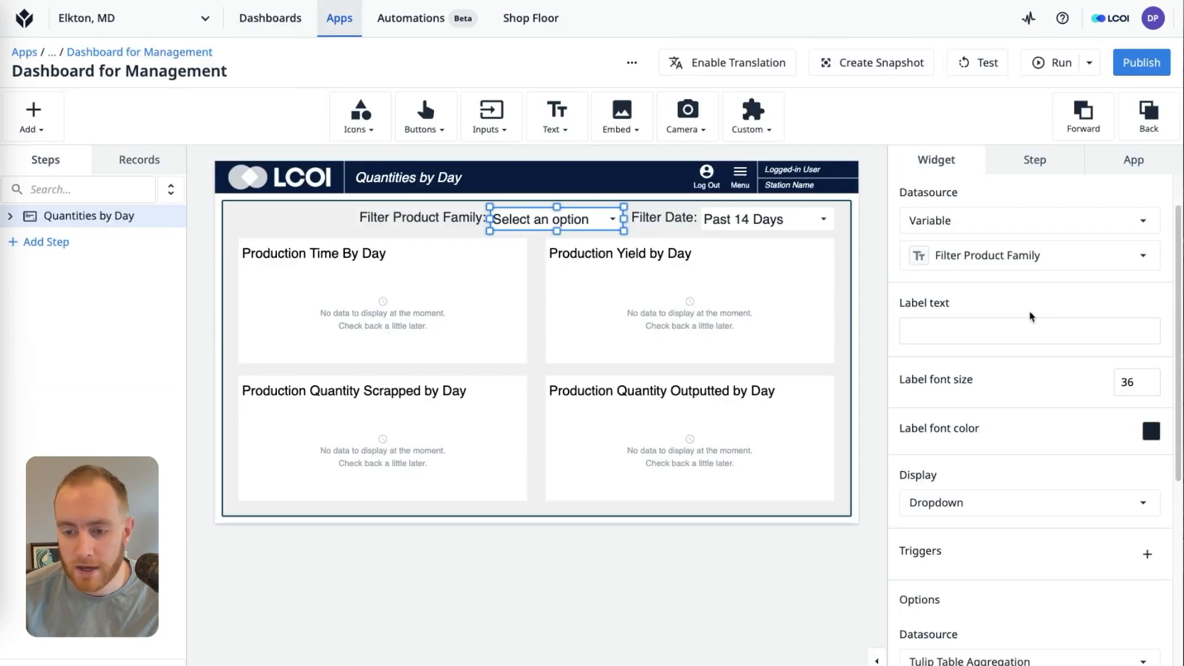
Add a multi-select input directly below the Product Family dropdown on the Quantities by Day step
{"action": "left_click", "coordinate": [880, 276]}
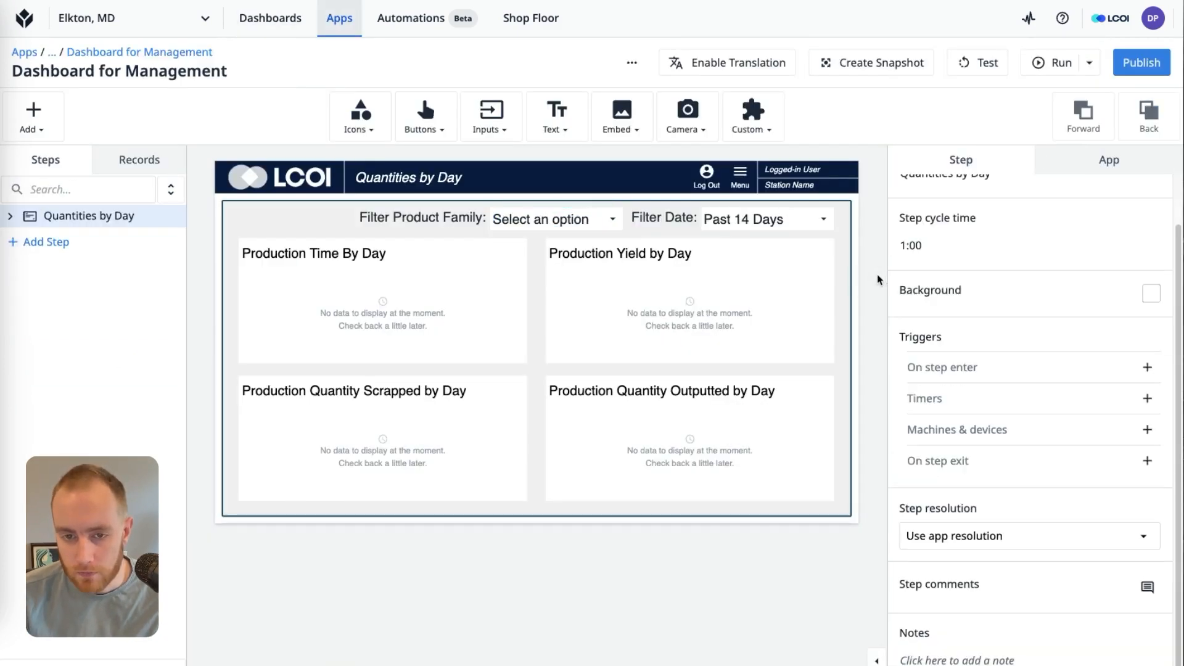
{"action": "left_click", "coordinate": [593, 225]}
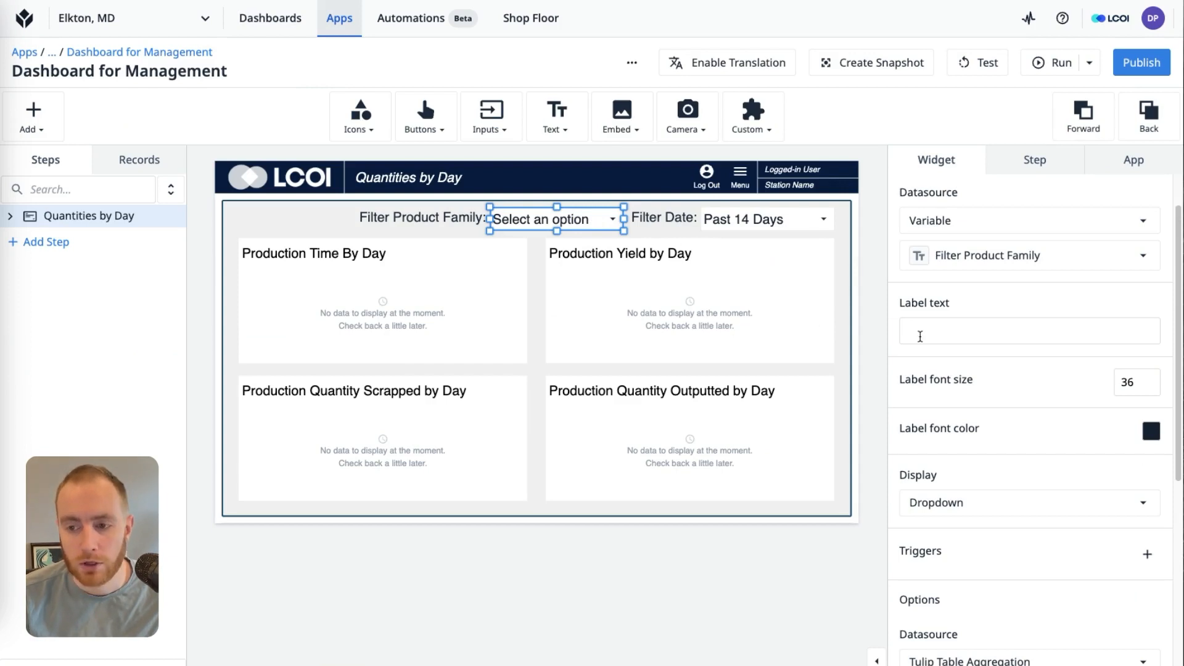
{"action": "left_click", "coordinate": [490, 118]}
{"action": "left_click", "coordinate": [520, 387]}
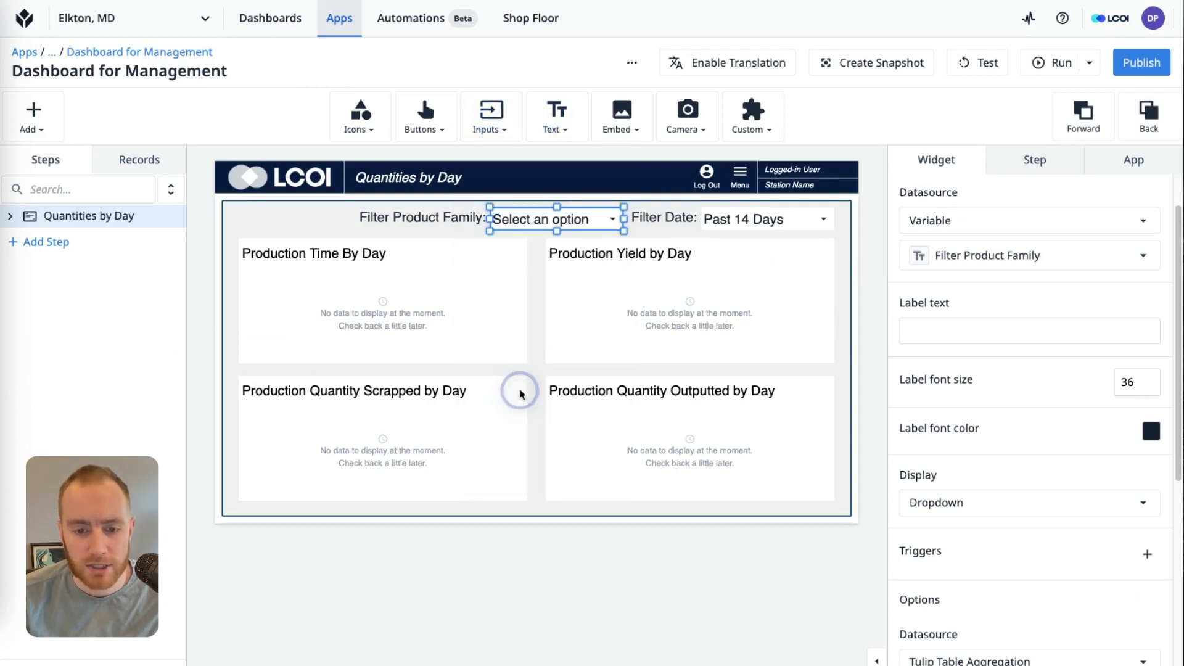
{"action": "left_click_drag", "start_coordinate": [568, 337], "coordinate": [550, 264]}
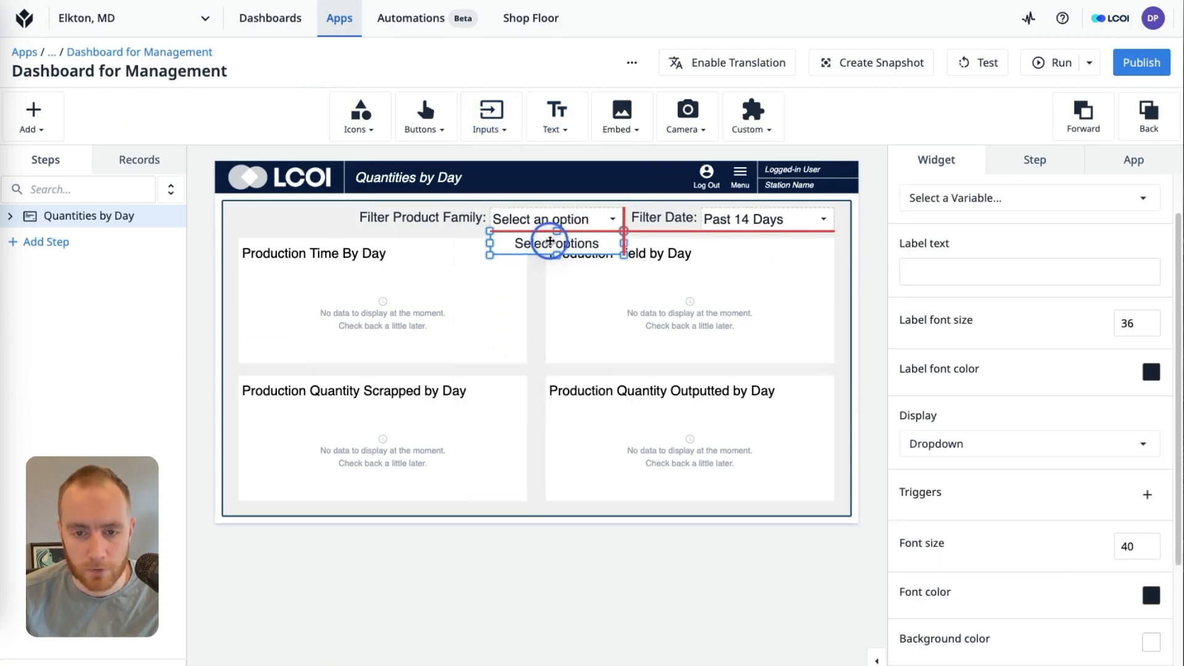
Try a fourth filter condition on Product Family for the Production Time By Day chart, browse its operators and discard the condition
{"action": "left_click", "coordinate": [398, 295]}
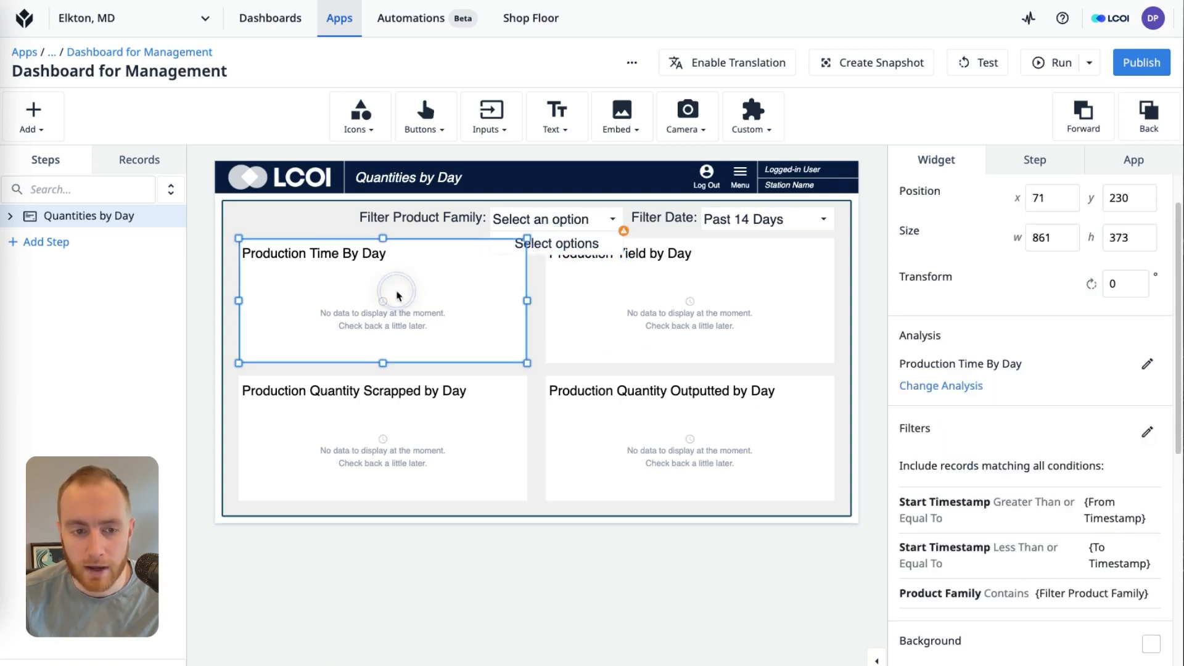
{"action": "left_click", "coordinate": [1149, 433]}
{"action": "left_click", "coordinate": [180, 428]}
{"action": "left_click", "coordinate": [209, 404]}
{"action": "scroll", "coordinate": [229, 475], "scroll_direction": "down", "scroll_amount": 3}
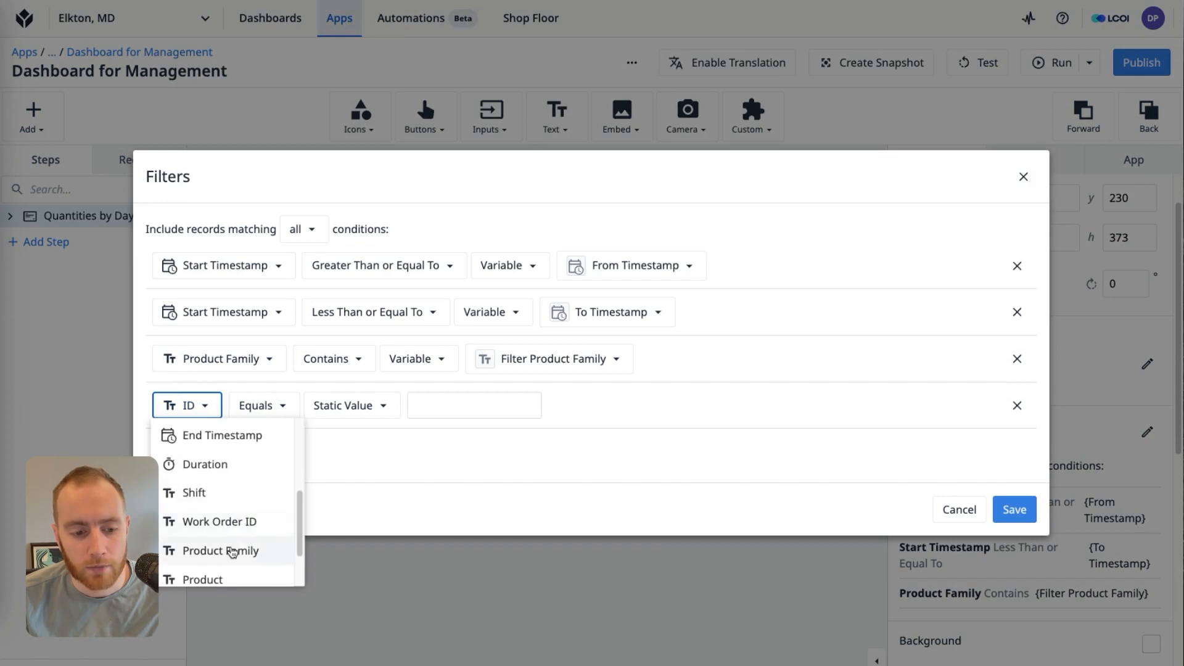
{"action": "left_click", "coordinate": [238, 553]}
{"action": "left_click", "coordinate": [313, 407]}
{"action": "scroll", "coordinate": [352, 505], "scroll_direction": "down", "scroll_amount": 3}
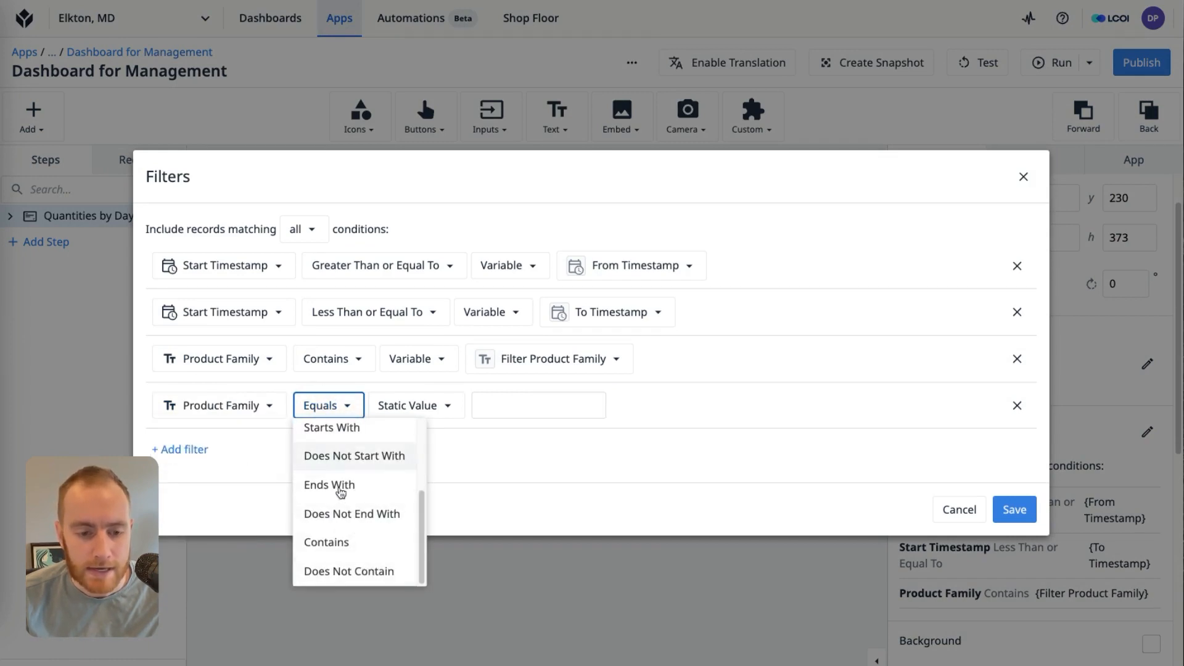
{"action": "scroll", "coordinate": [358, 468], "scroll_direction": "up", "scroll_amount": 3}
{"action": "left_click", "coordinate": [318, 405]}
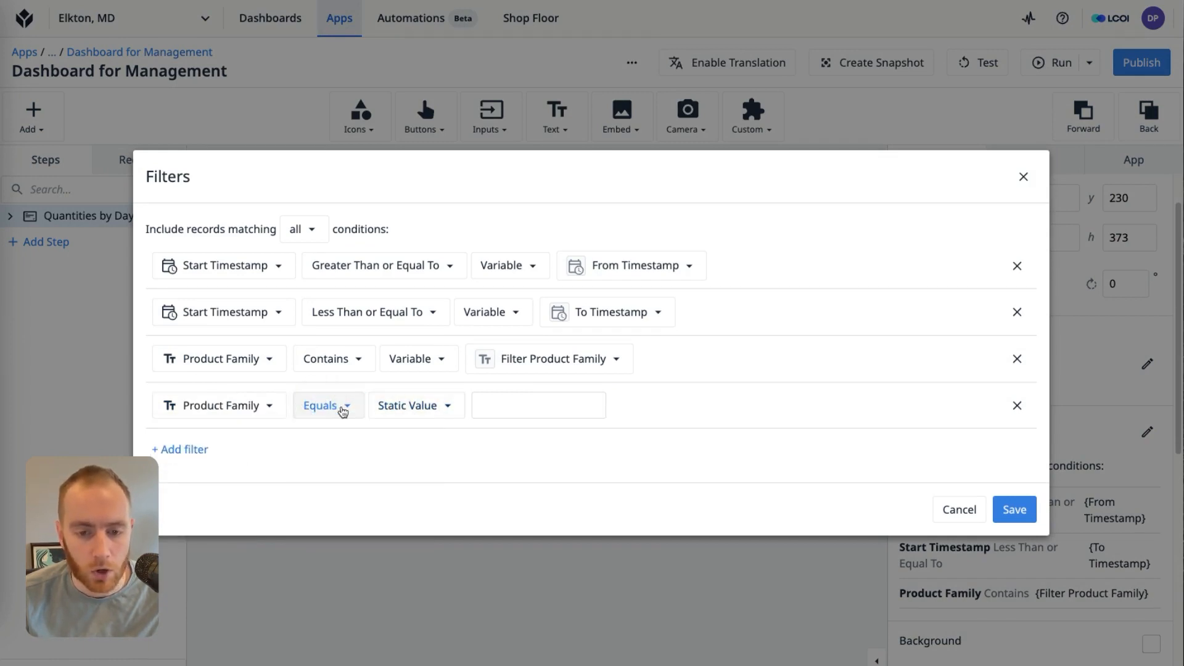
{"action": "left_click", "coordinate": [1017, 405]}
{"action": "left_click", "coordinate": [1023, 200]}
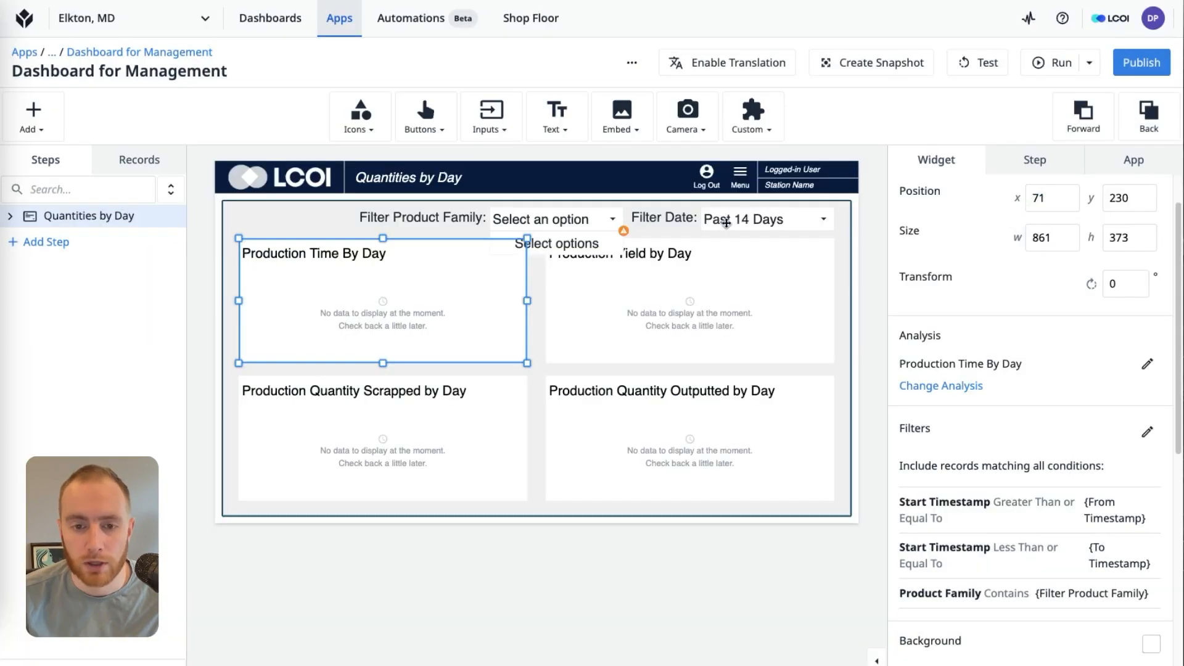
Delete the multi-select input placed below the Product Family dropdown
{"action": "left_click", "coordinate": [557, 241]}
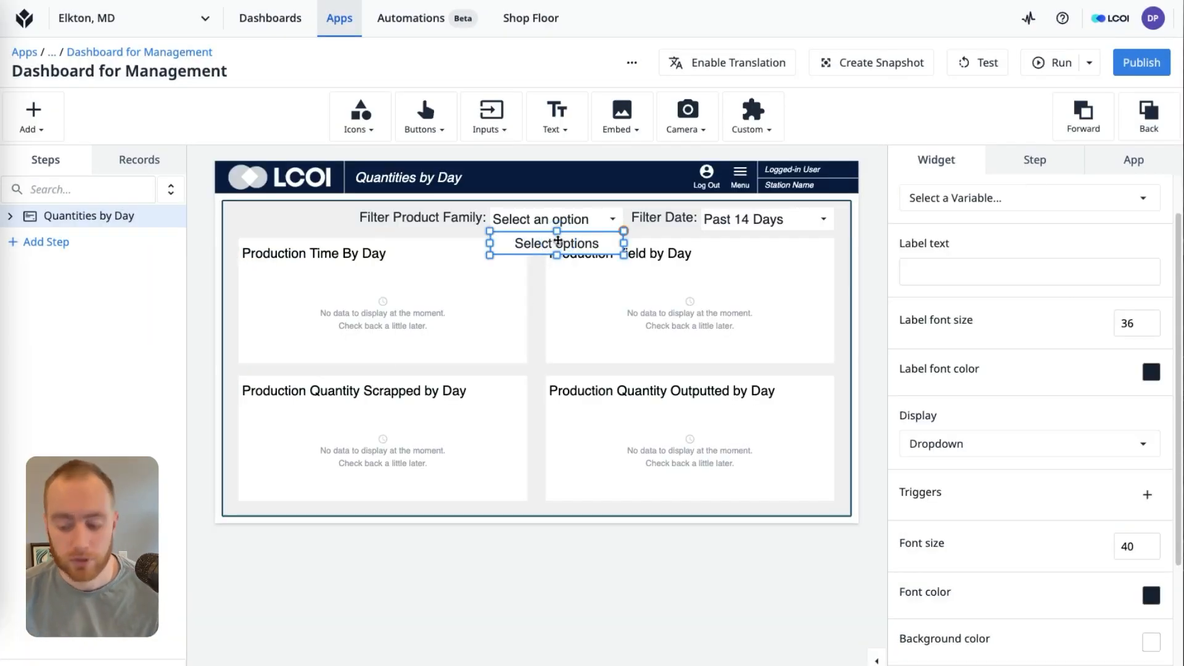
{"action": "key", "text": "Delete"}
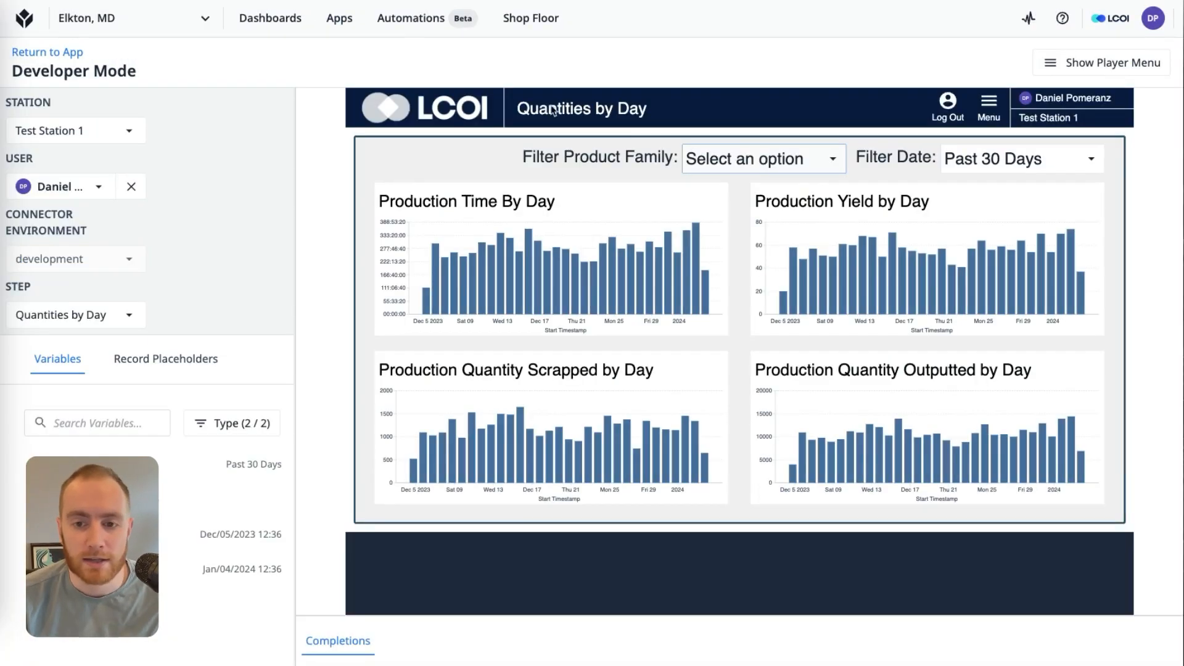
Choose a product family in the app test to check the charts, and show the list of steps in the app editor
{"action": "left_click", "coordinate": [764, 160]}
{"action": "left_click", "coordinate": [739, 269]}
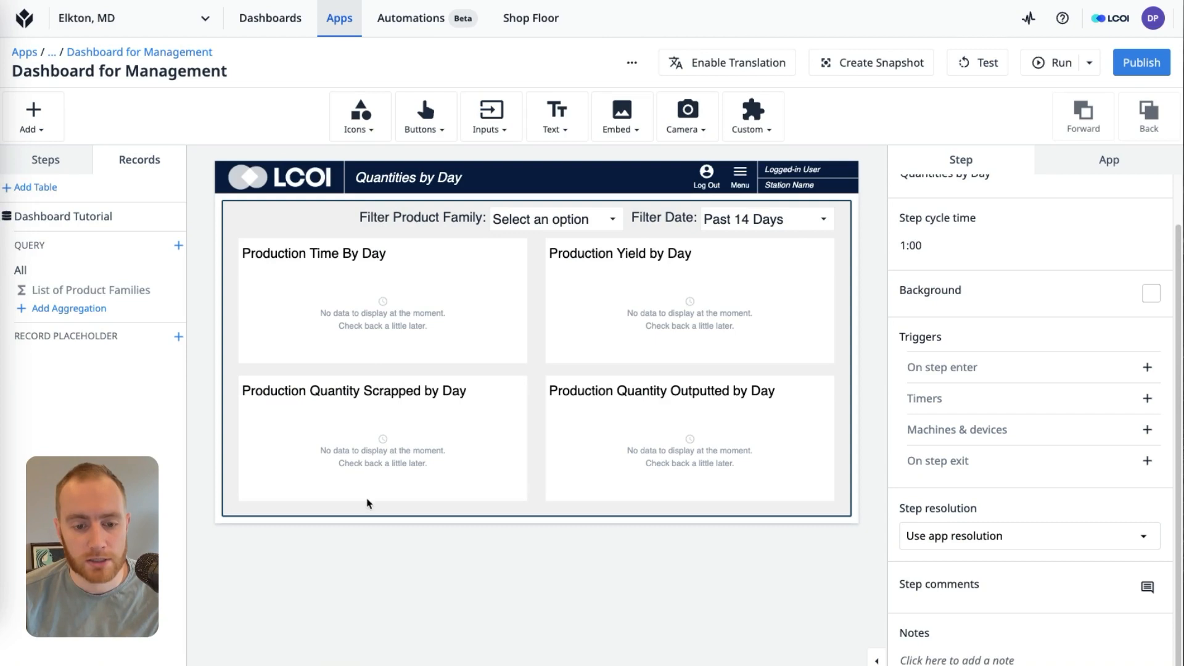
{"action": "left_click", "coordinate": [62, 160]}
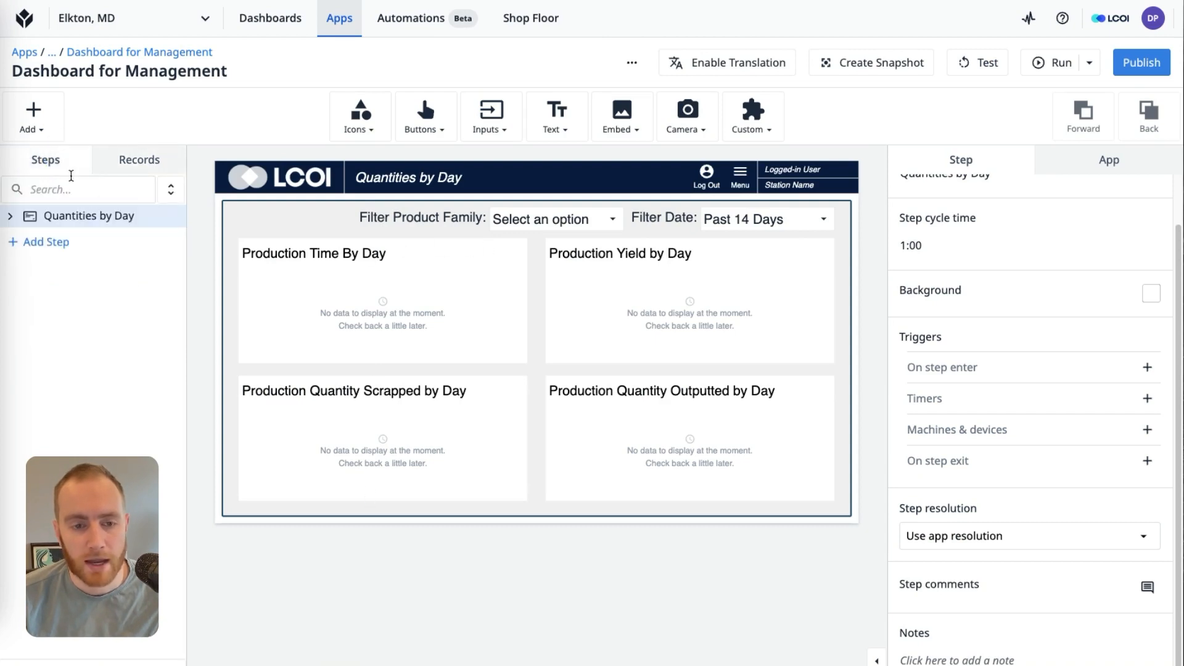